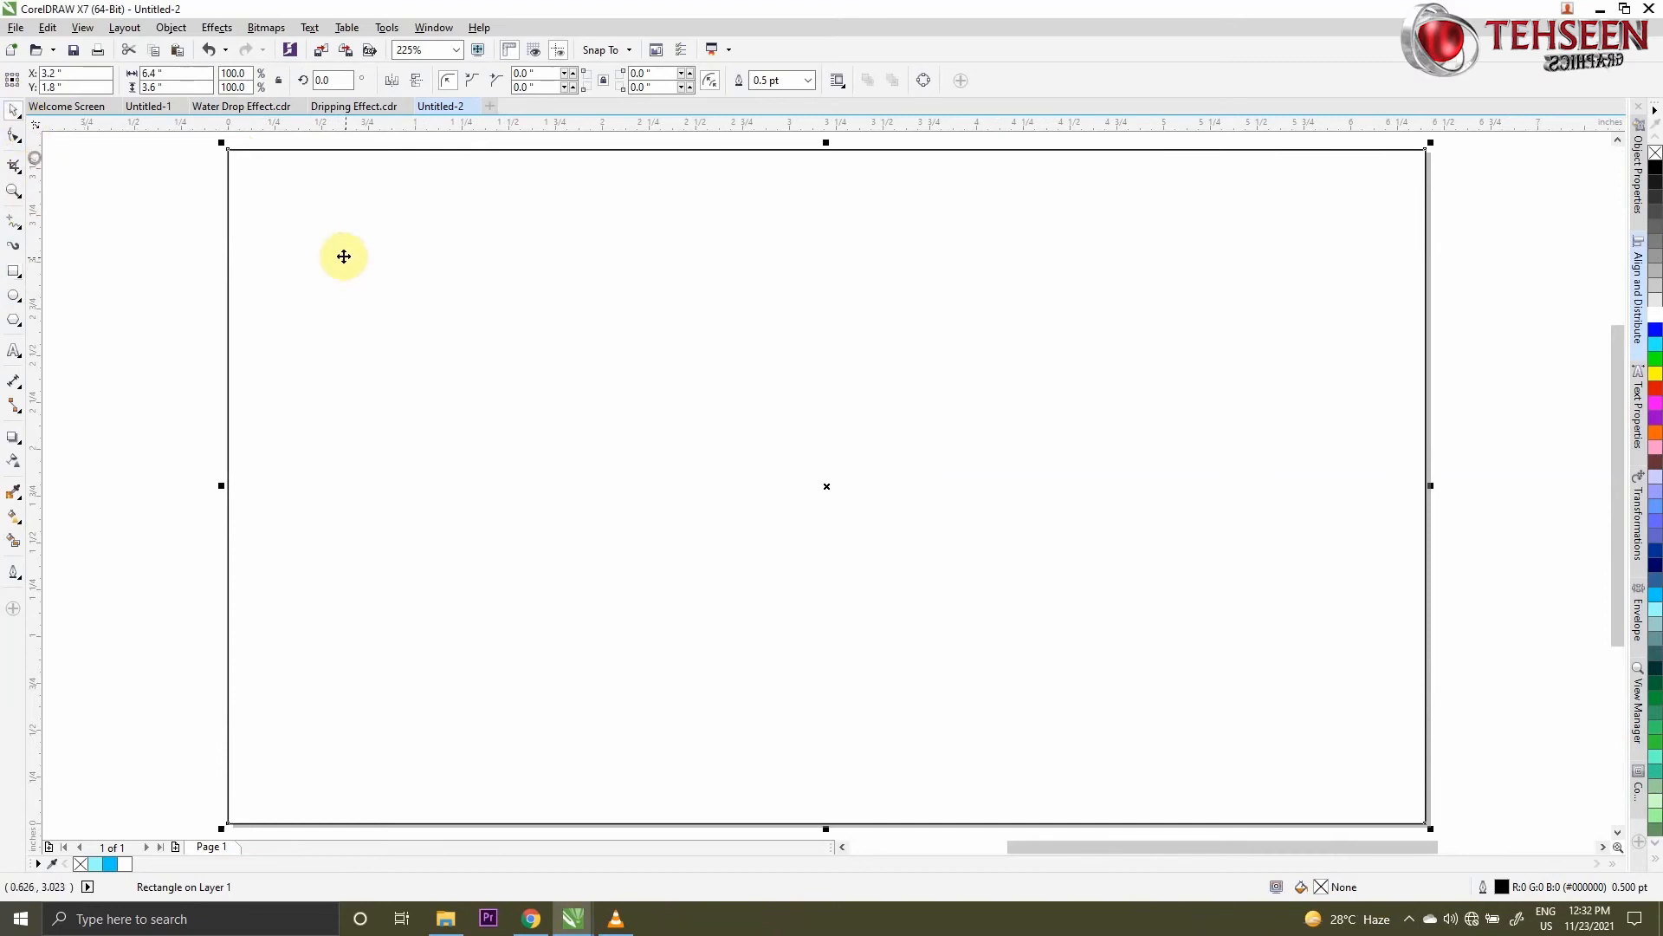
- Fill the page-sized rectangle with light blue (#00CCFF) and remove its outline
left_click(1656, 598)
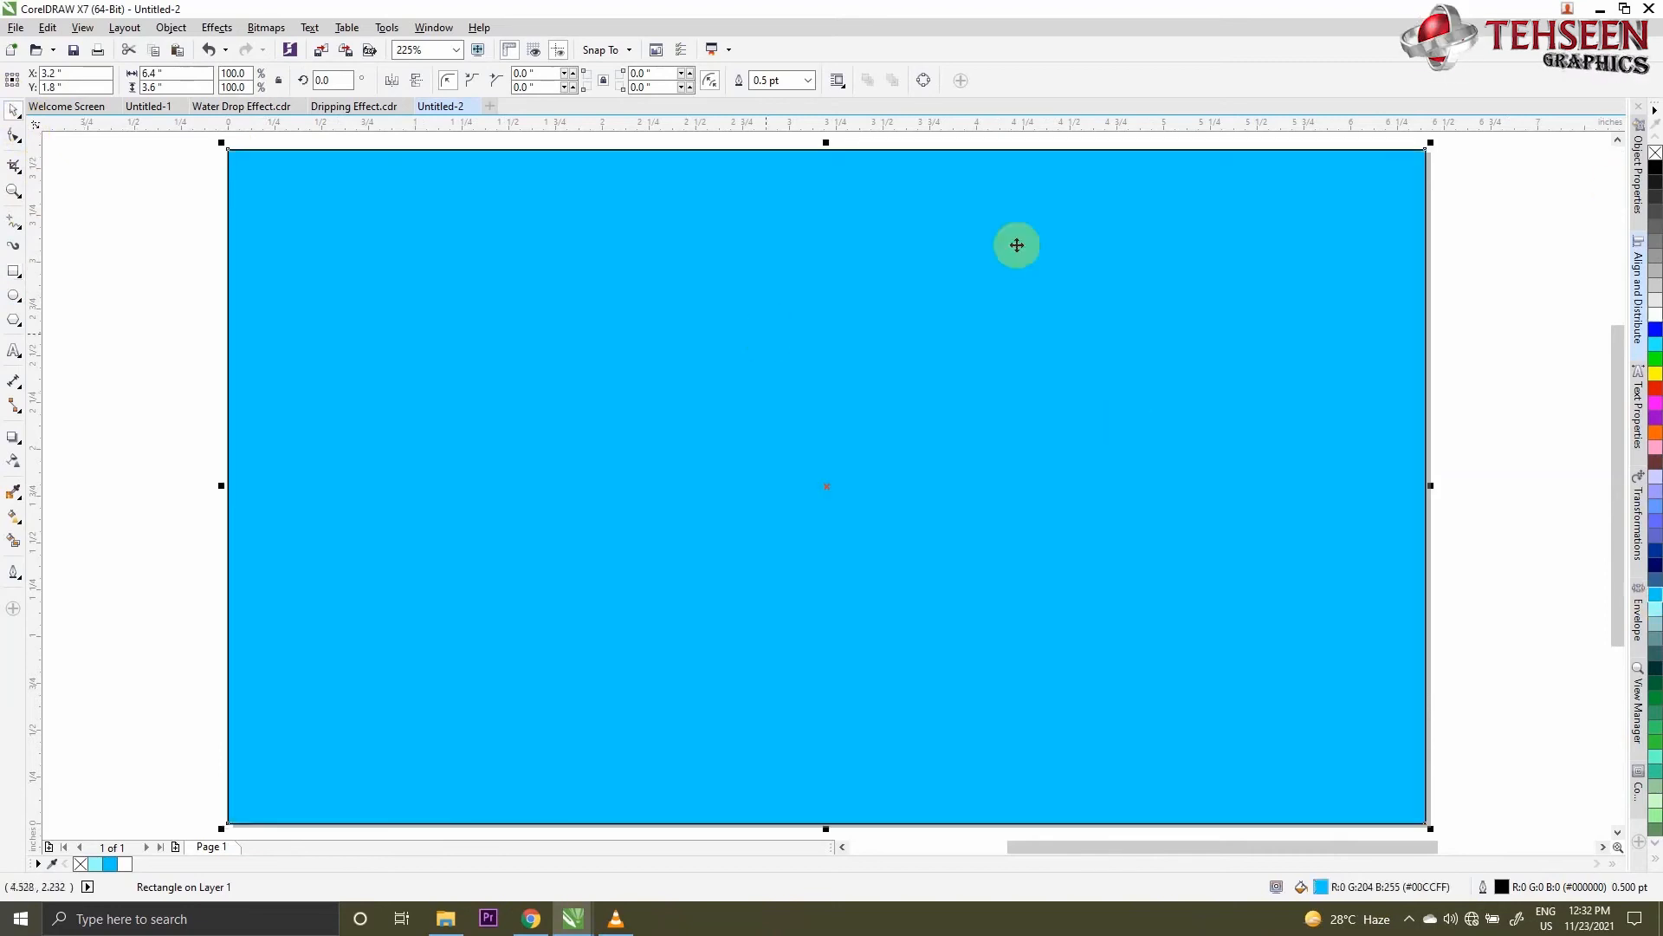
right_click(1656, 153)
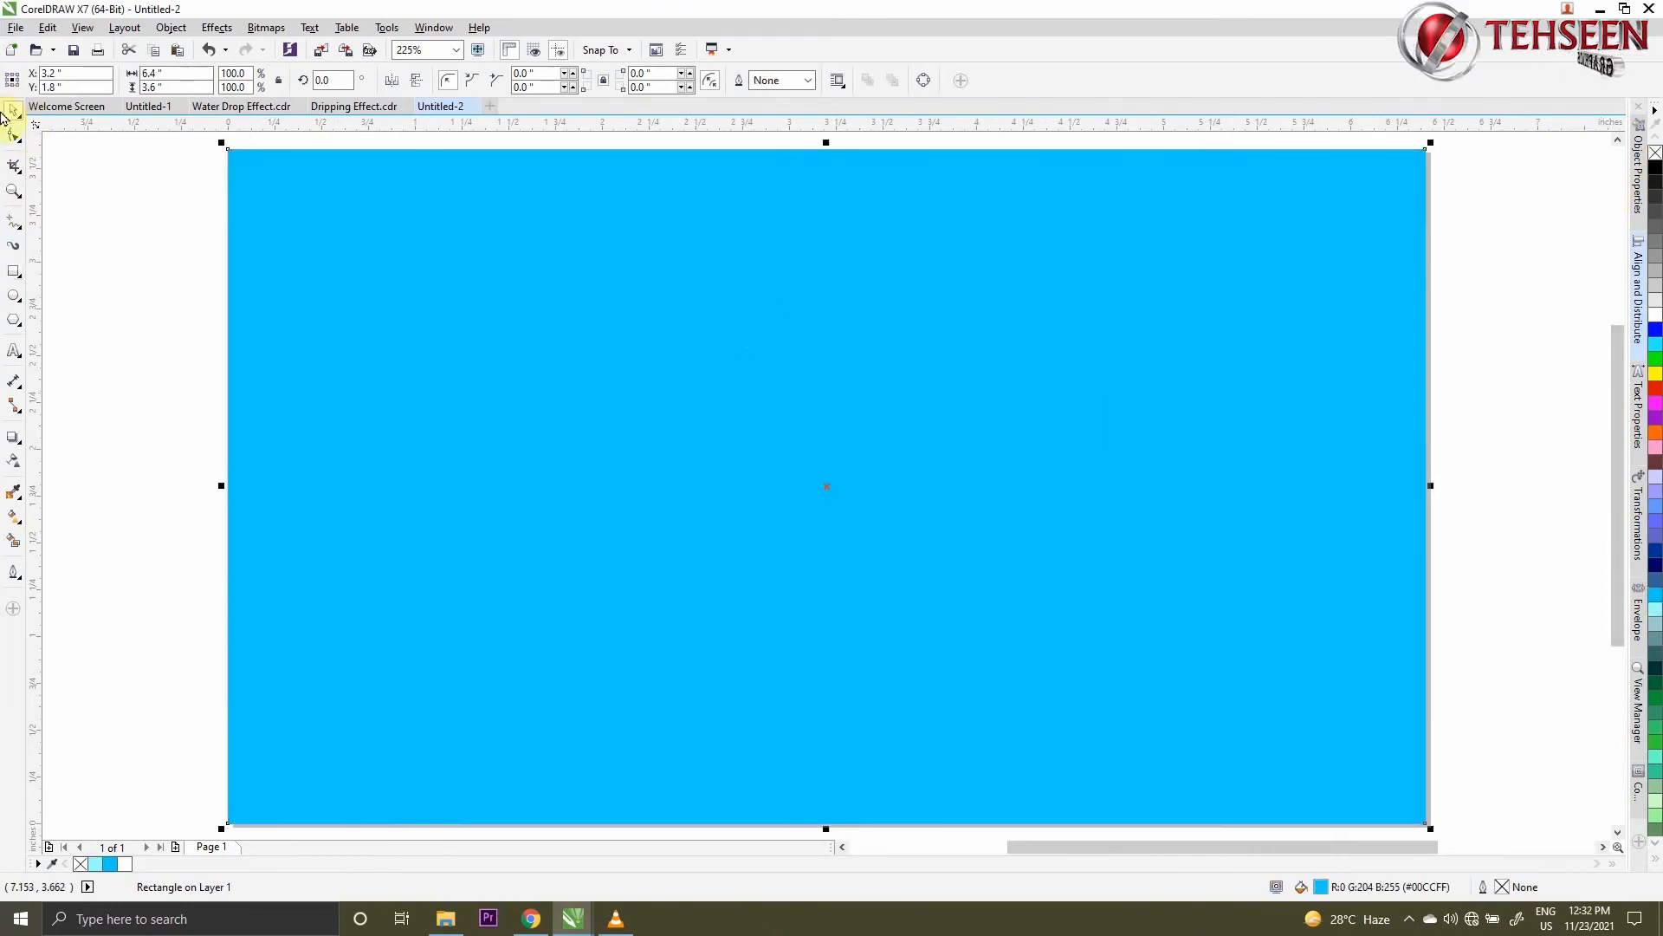
left_click(121, 227)
- Add the artistic text "WATER" on the blue background and set its font to Cooper Black
left_click(19, 351)
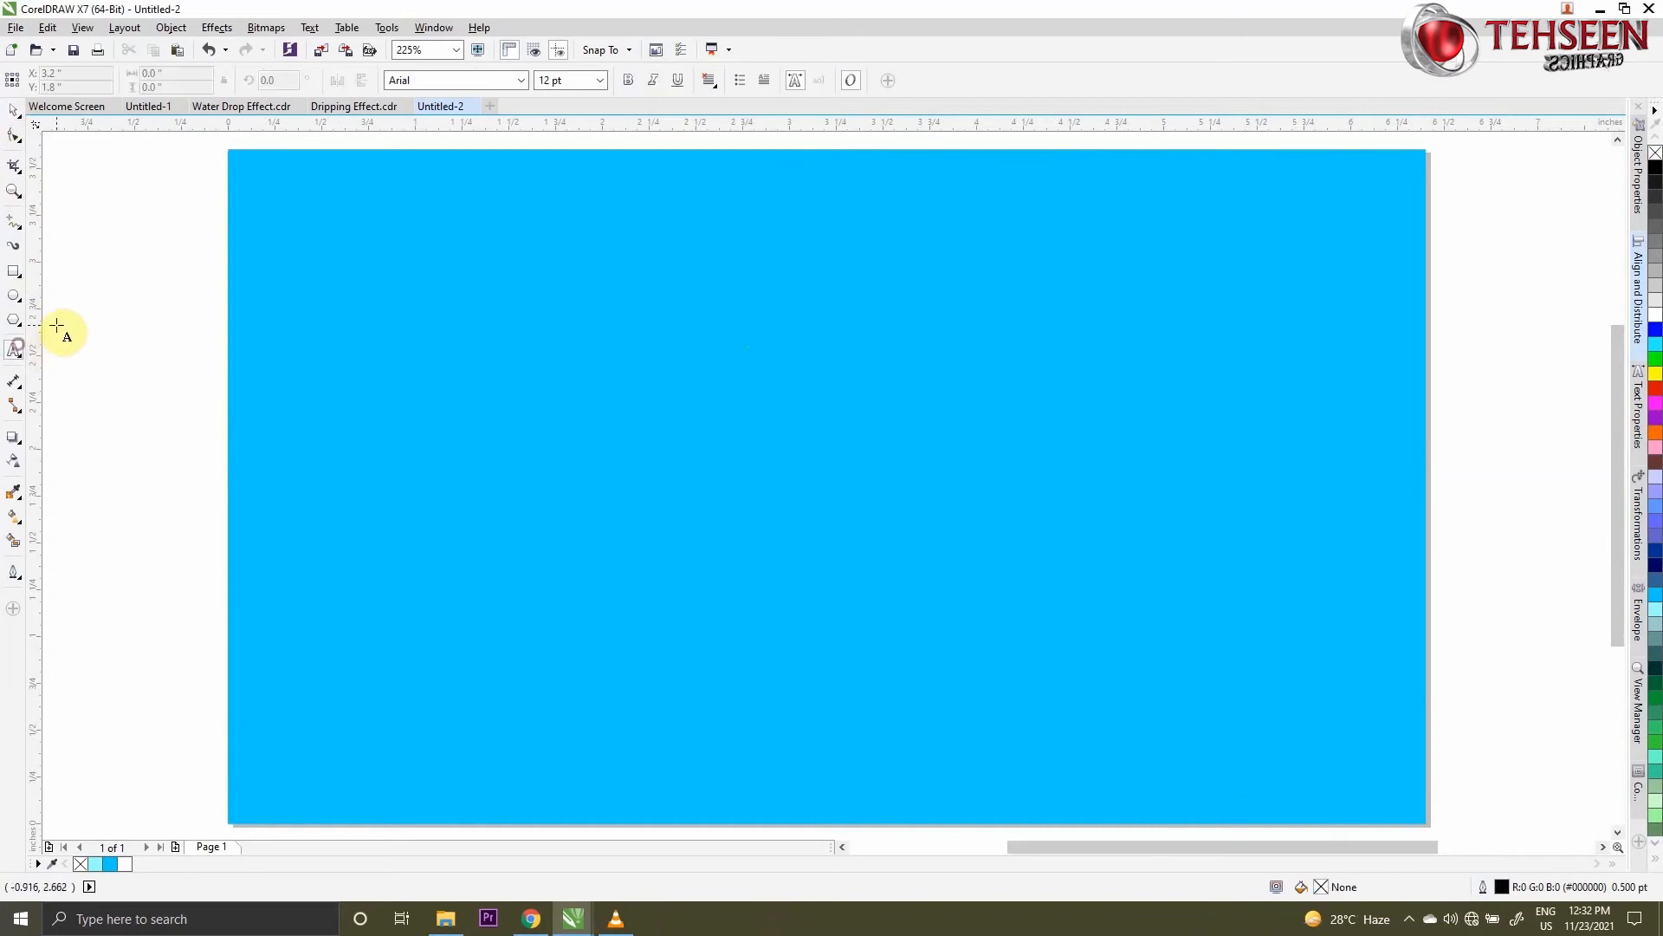
left_click(533, 421)
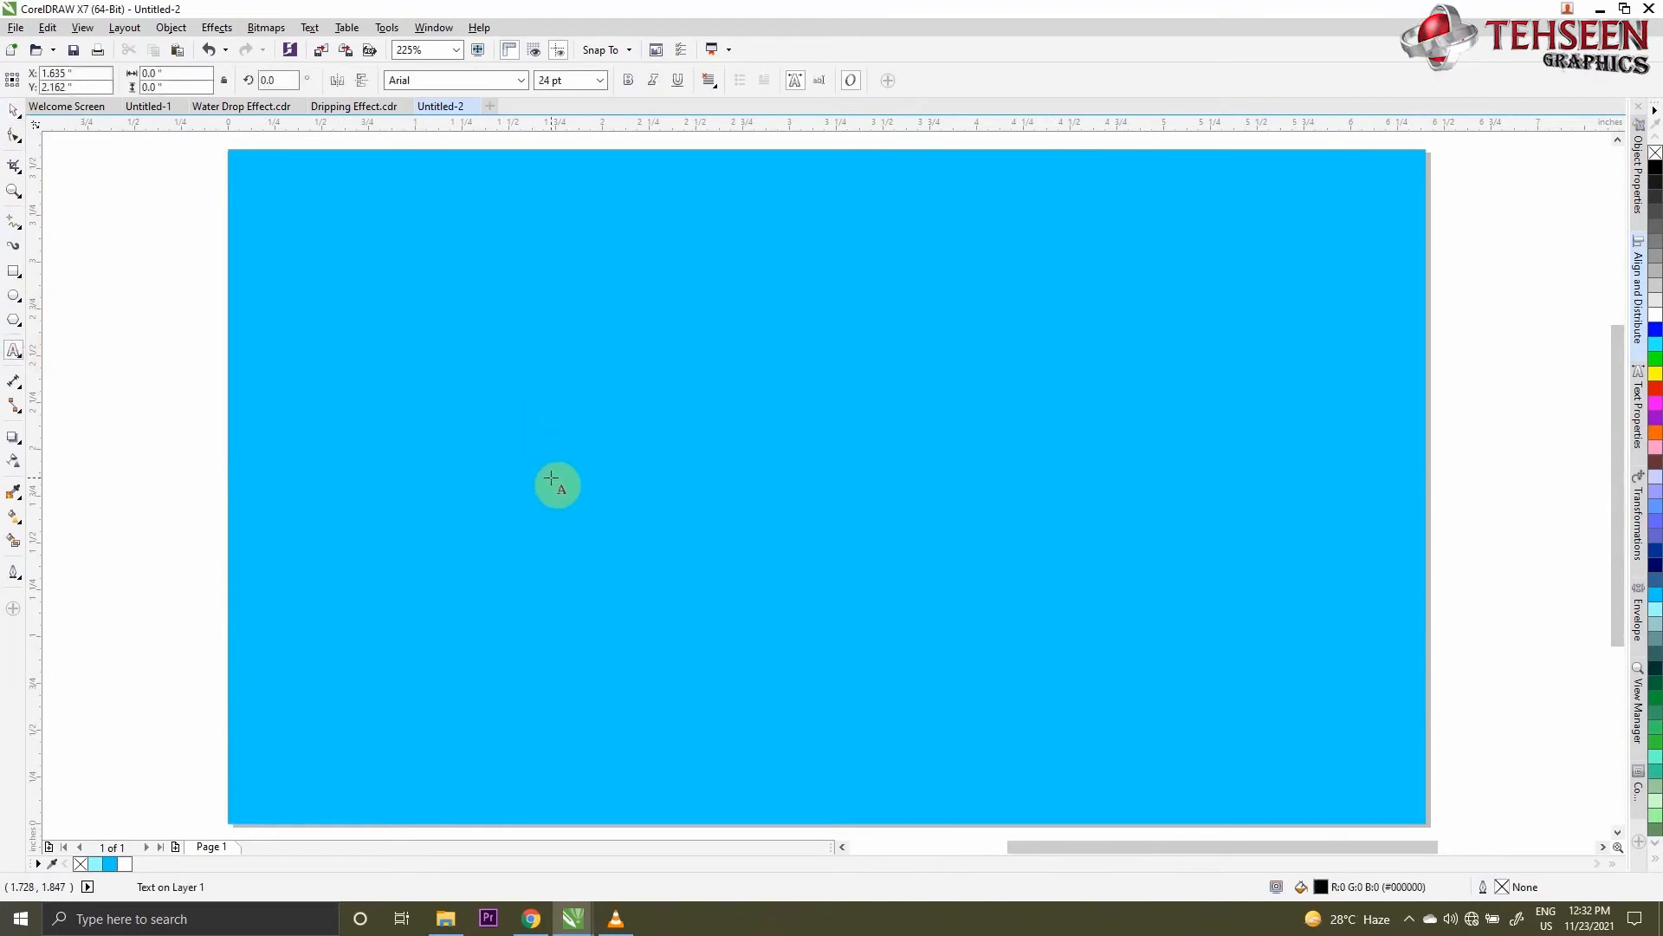
type("WATER")
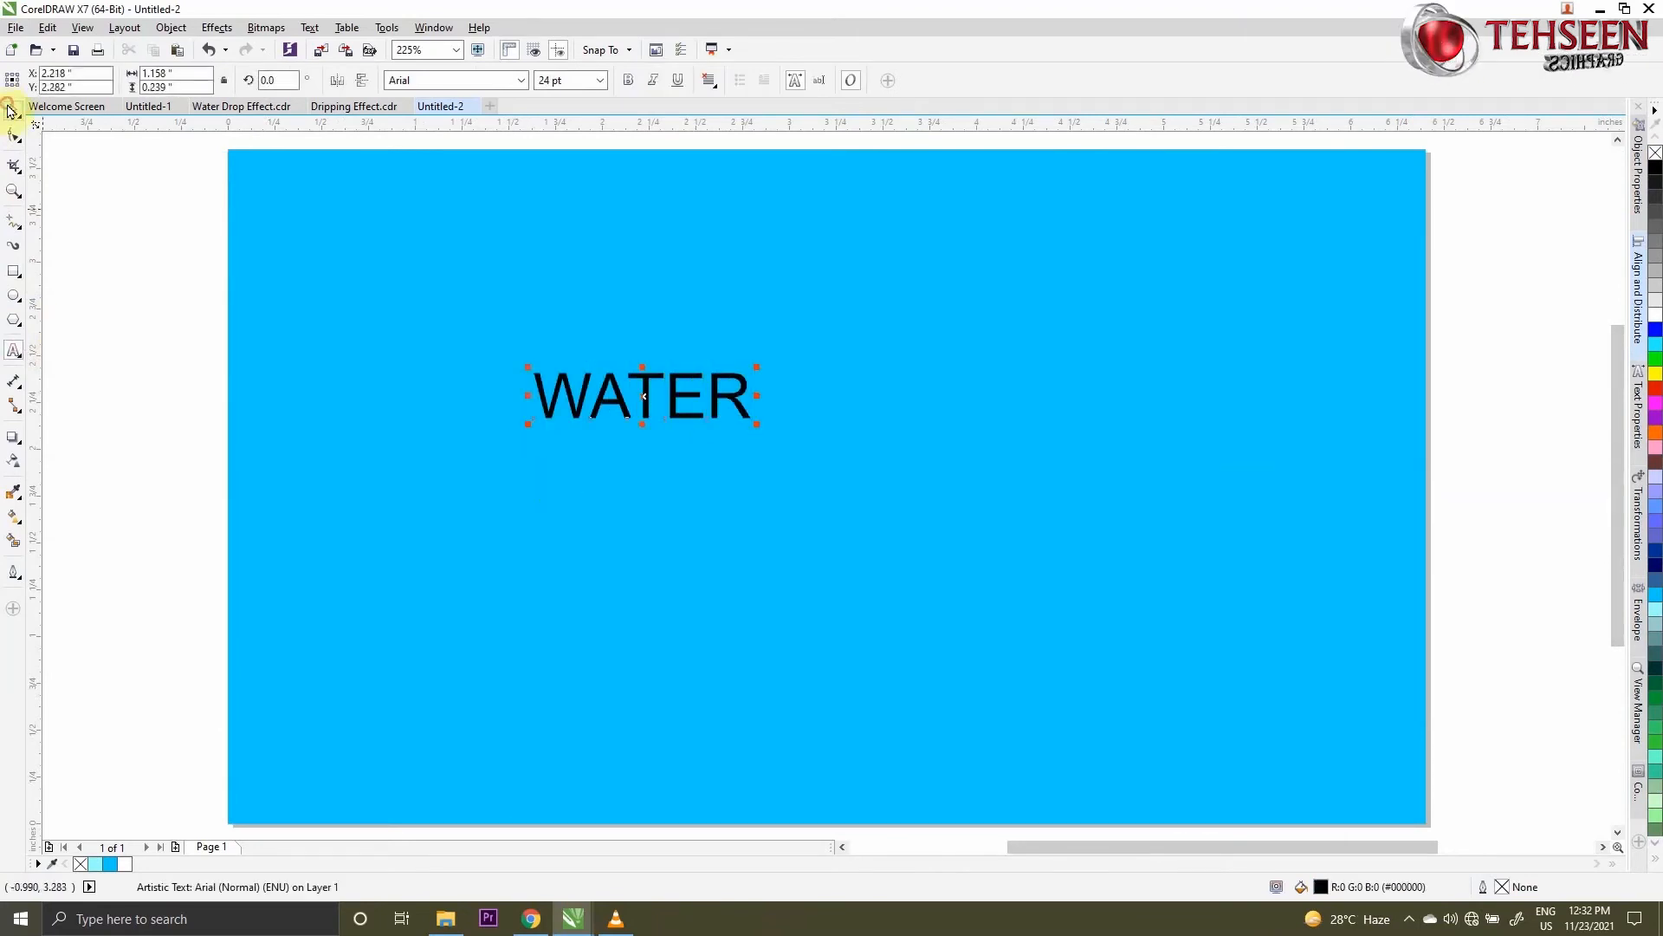
left_click(522, 82)
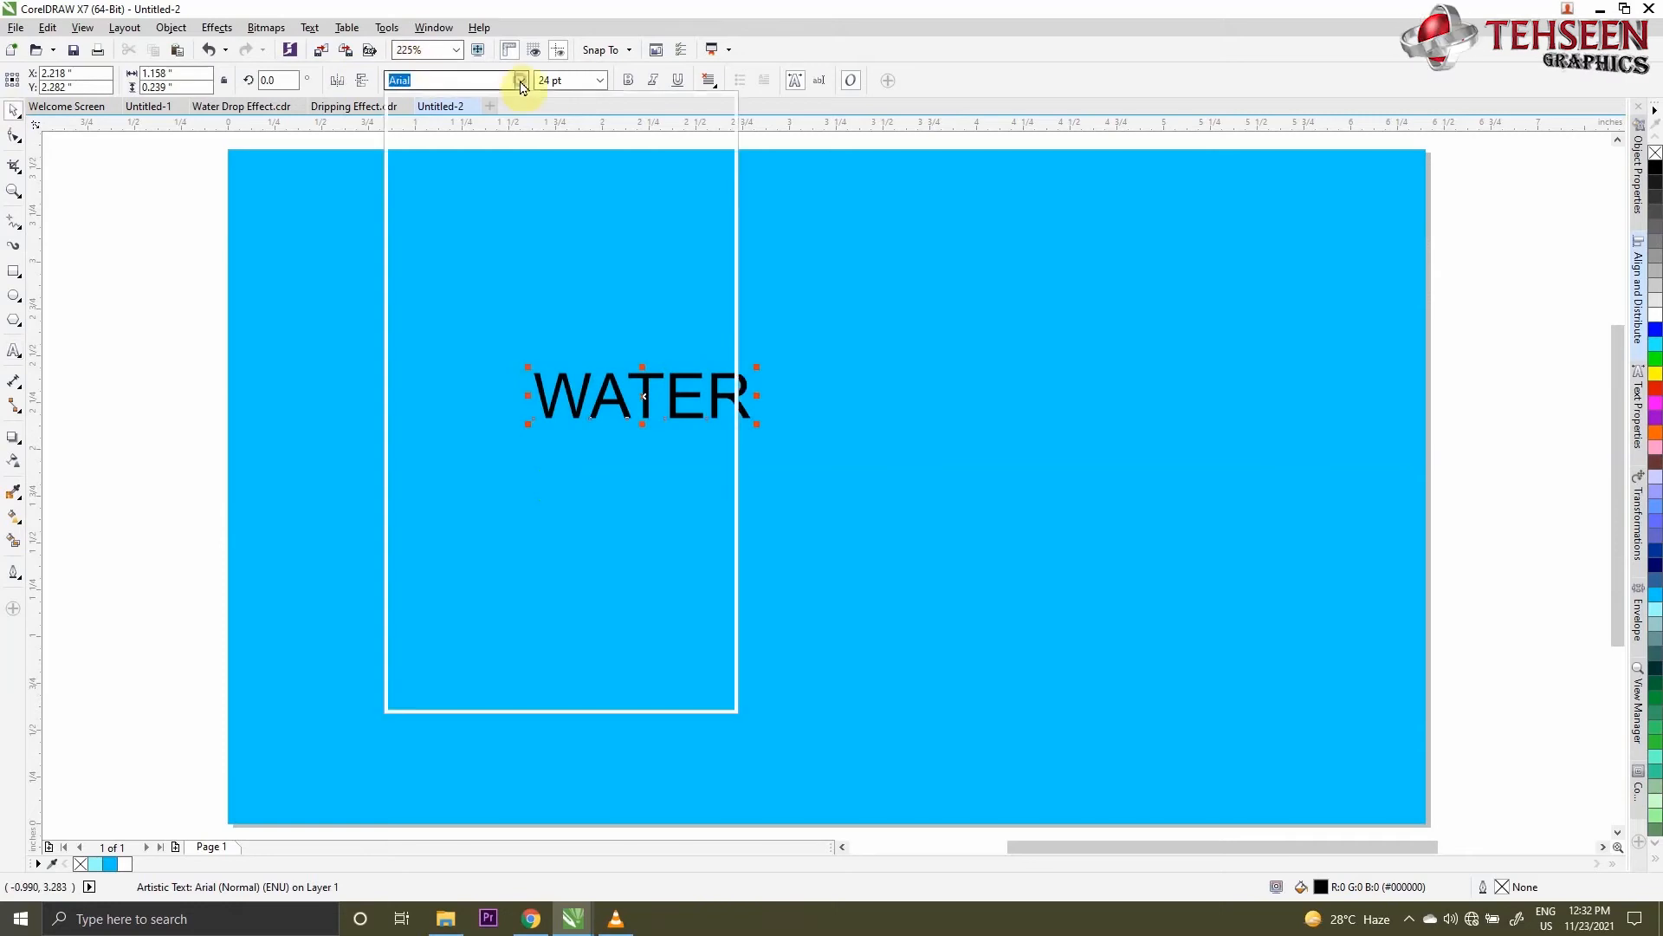
left_click(447, 130)
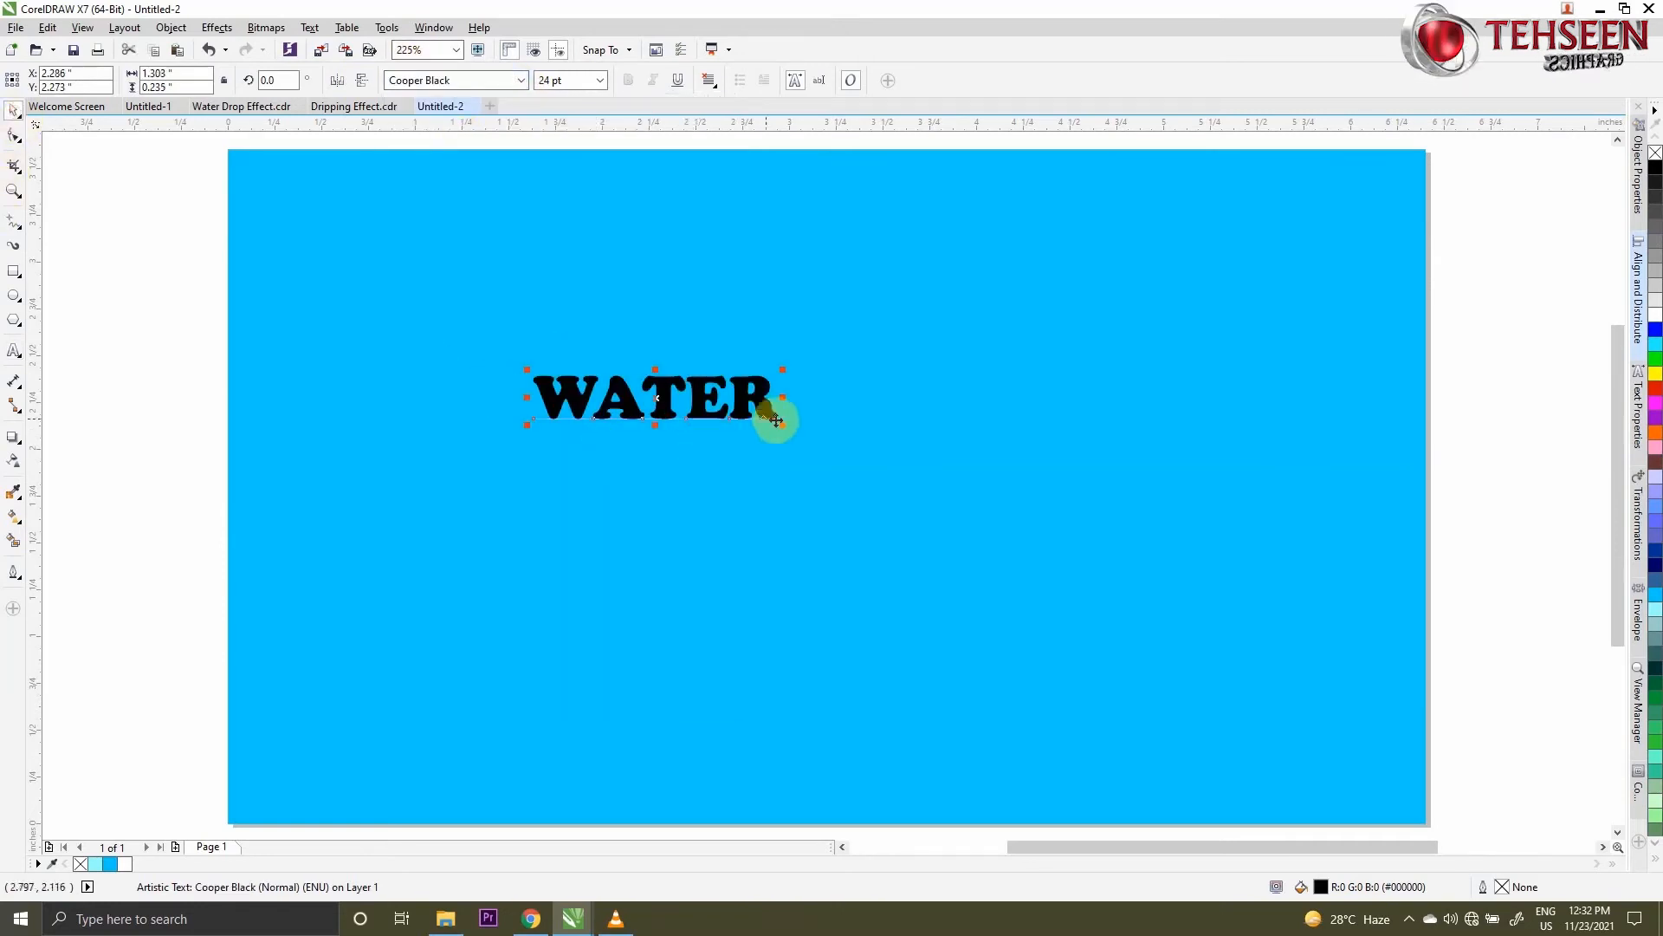
- Enlarge the WATER text proportionally to about 5.56 inches wide and centre it on the blue rectangle both horizontally and vertically
left_click_drag(783, 425, 1391, 762)
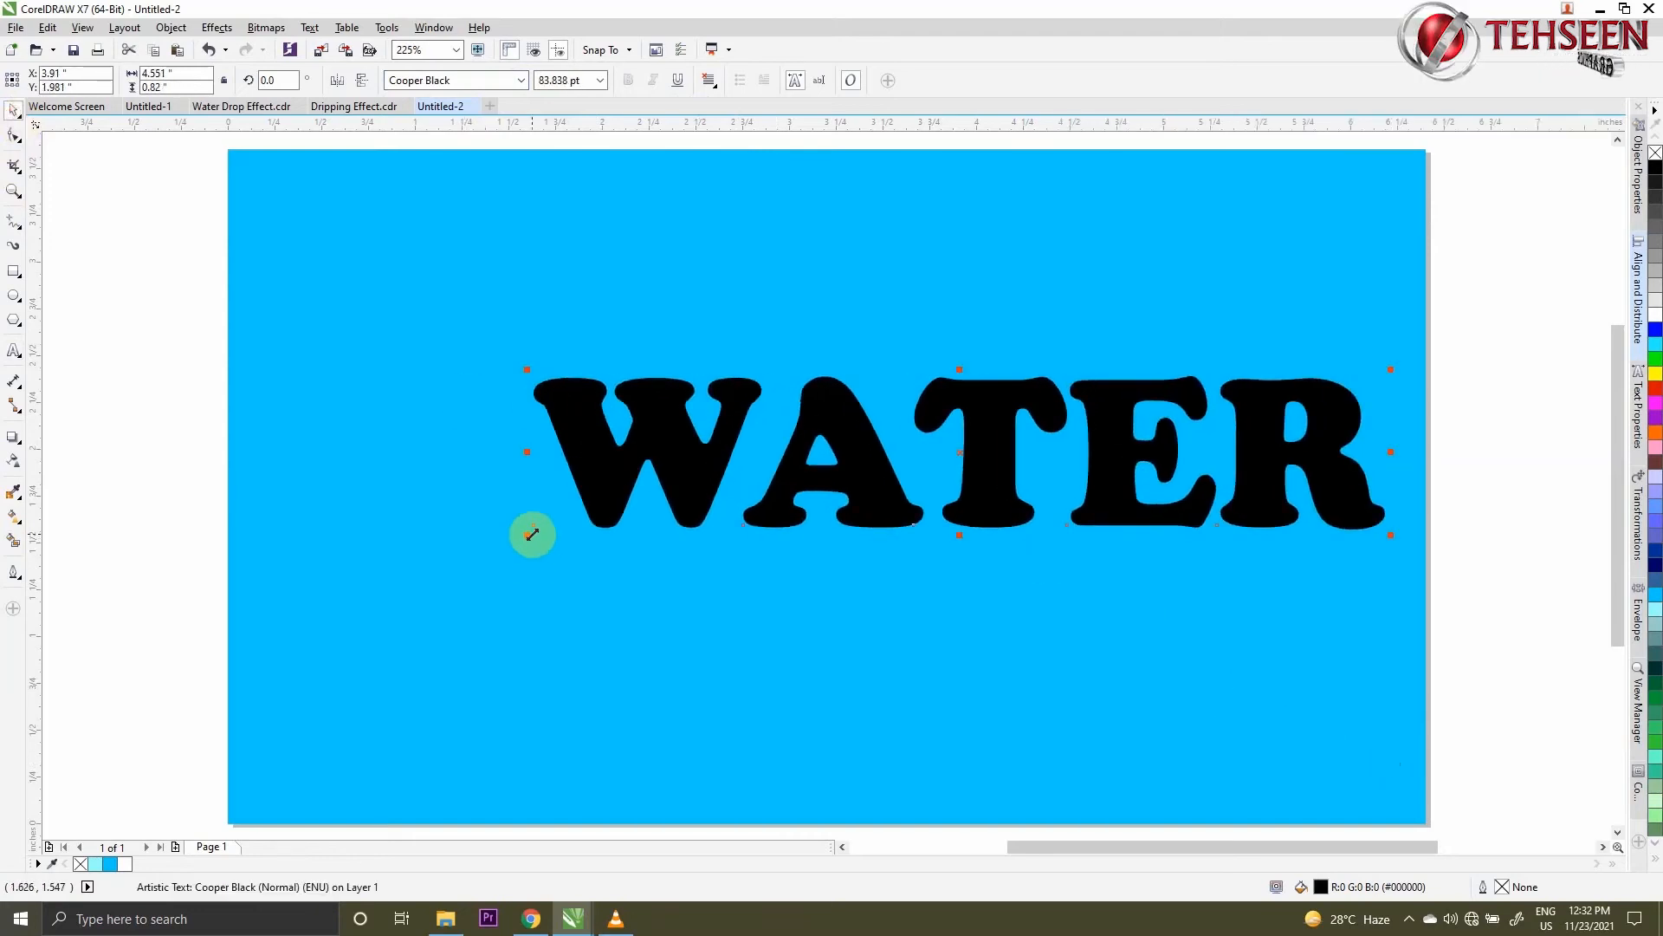
left_click_drag(532, 535, 341, 582)
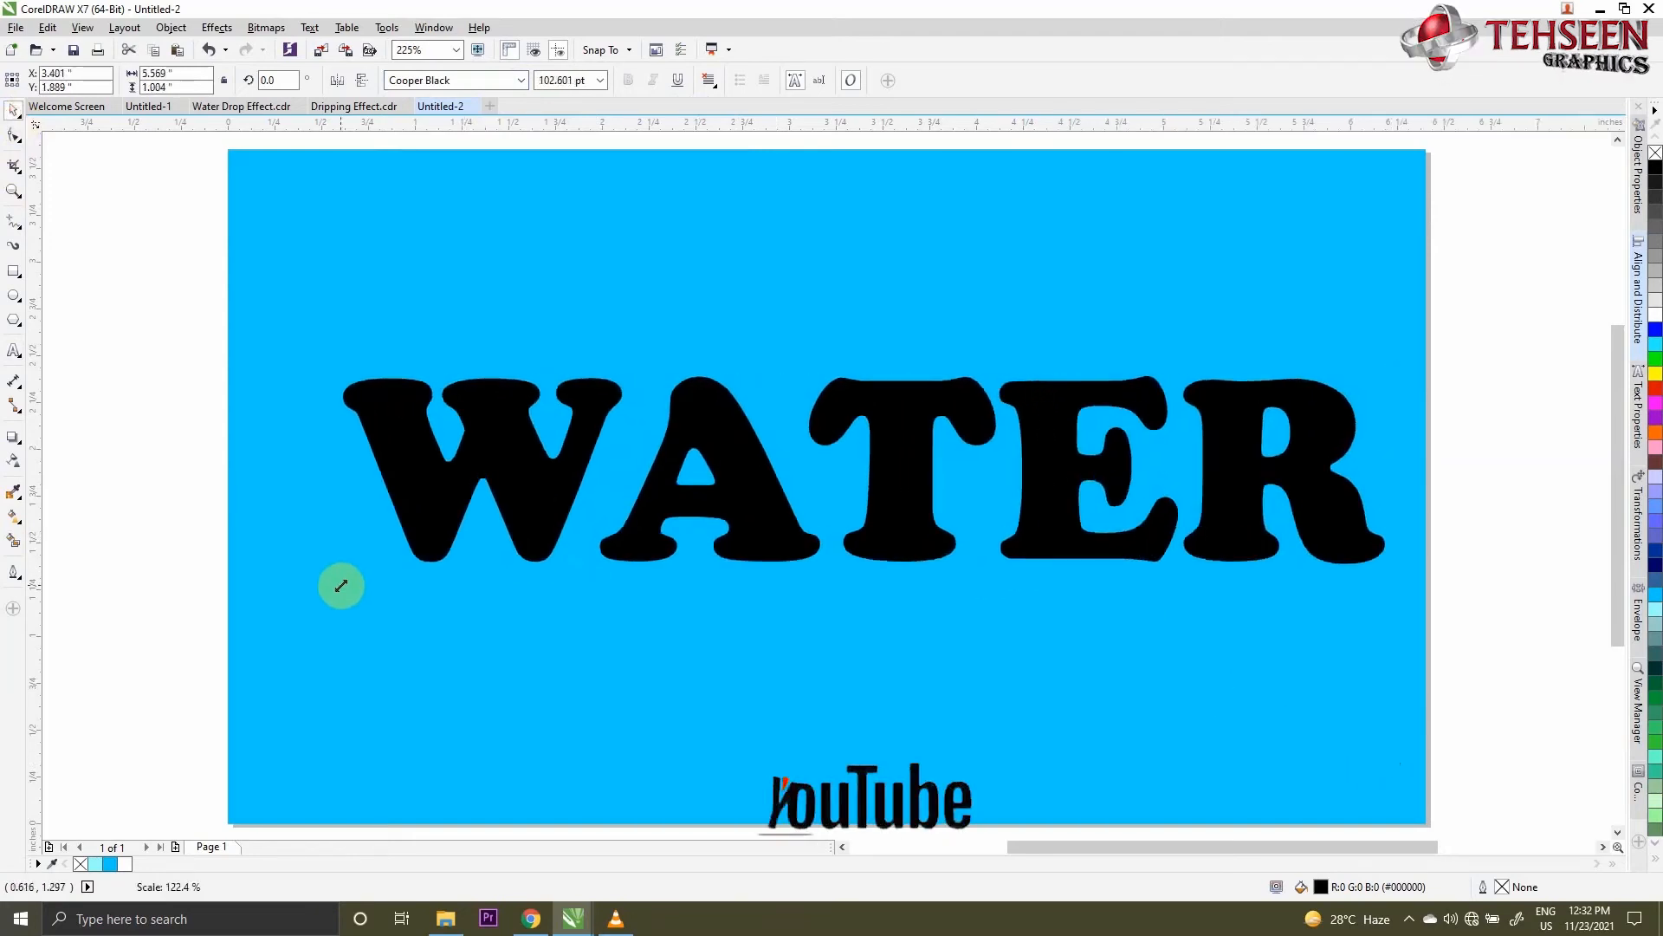
left_click(470, 669, "shift")
key("e")
key("c")
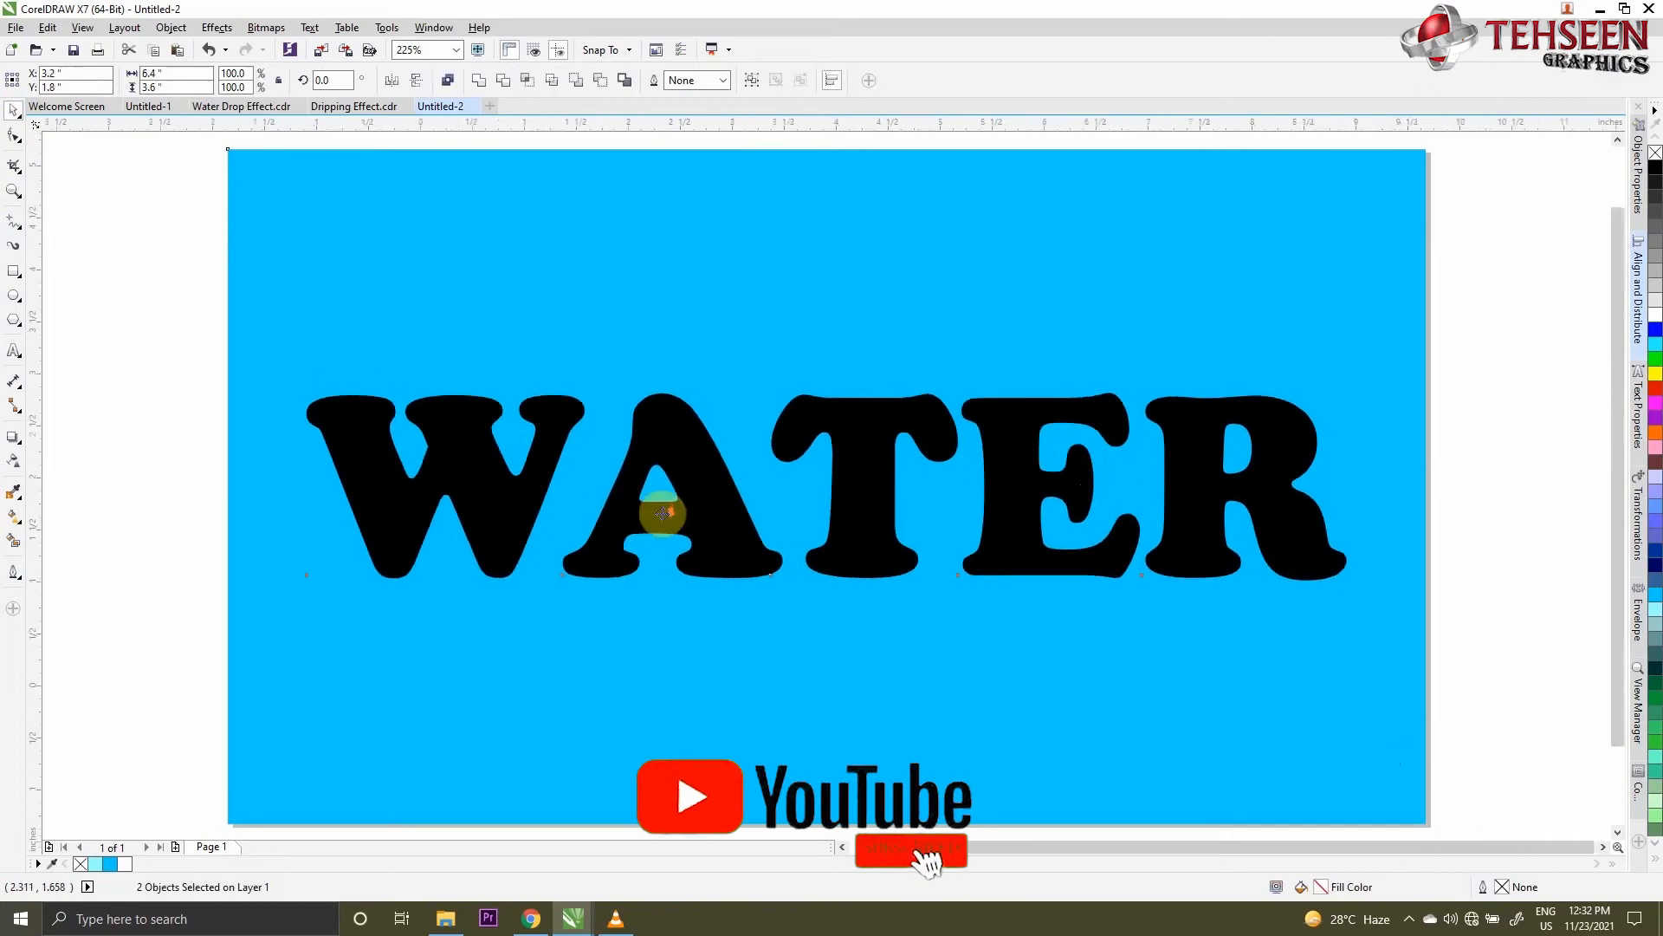
scroll(662, 513, "down", 3)
left_click(1207, 580)
left_click(684, 516)
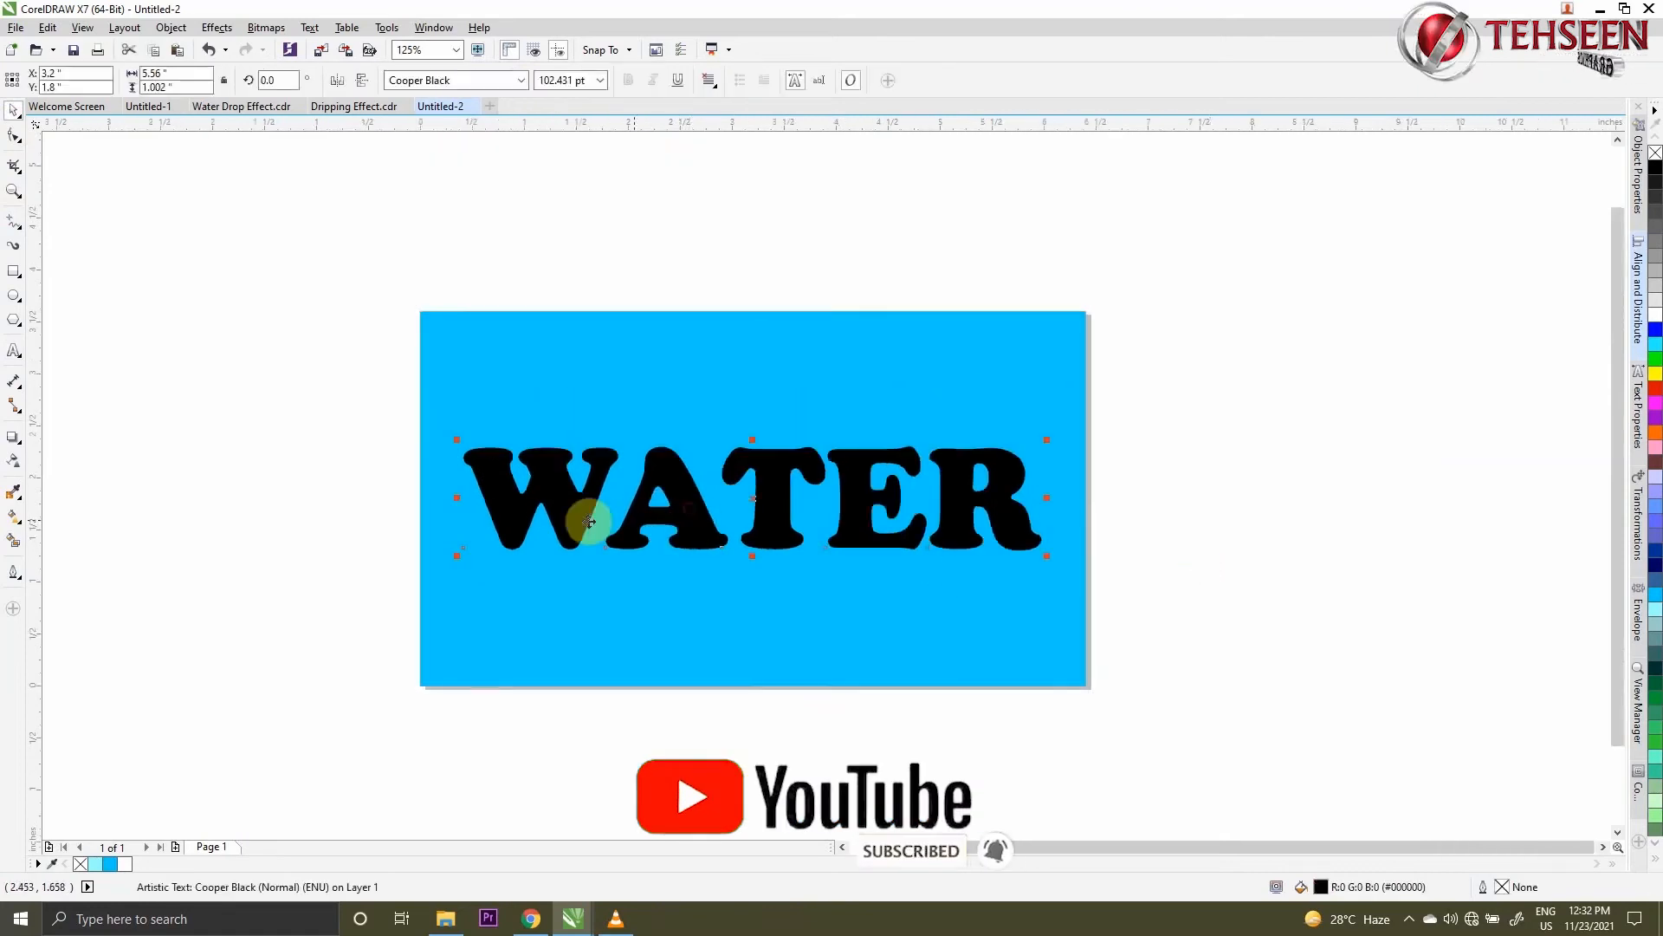
- Apply a linear black-to-white fountain fill to the WATER text, rotated to about 275.8° so black is at the top
scroll(589, 521, "up", 3)
left_click(12, 377)
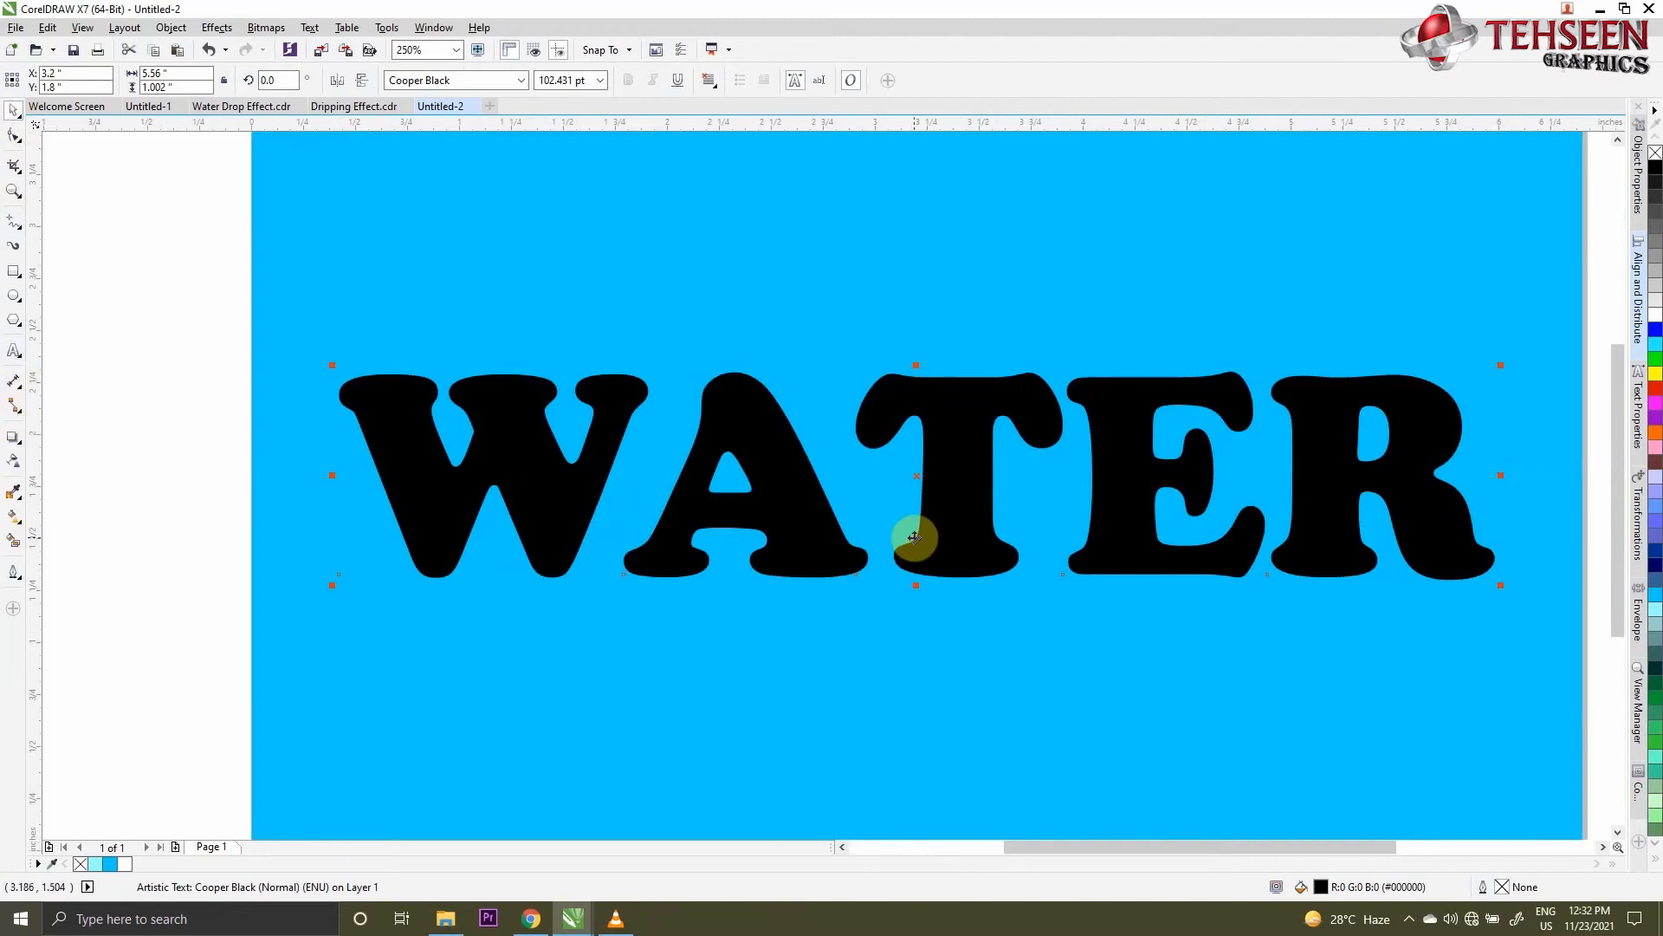
key("F11")
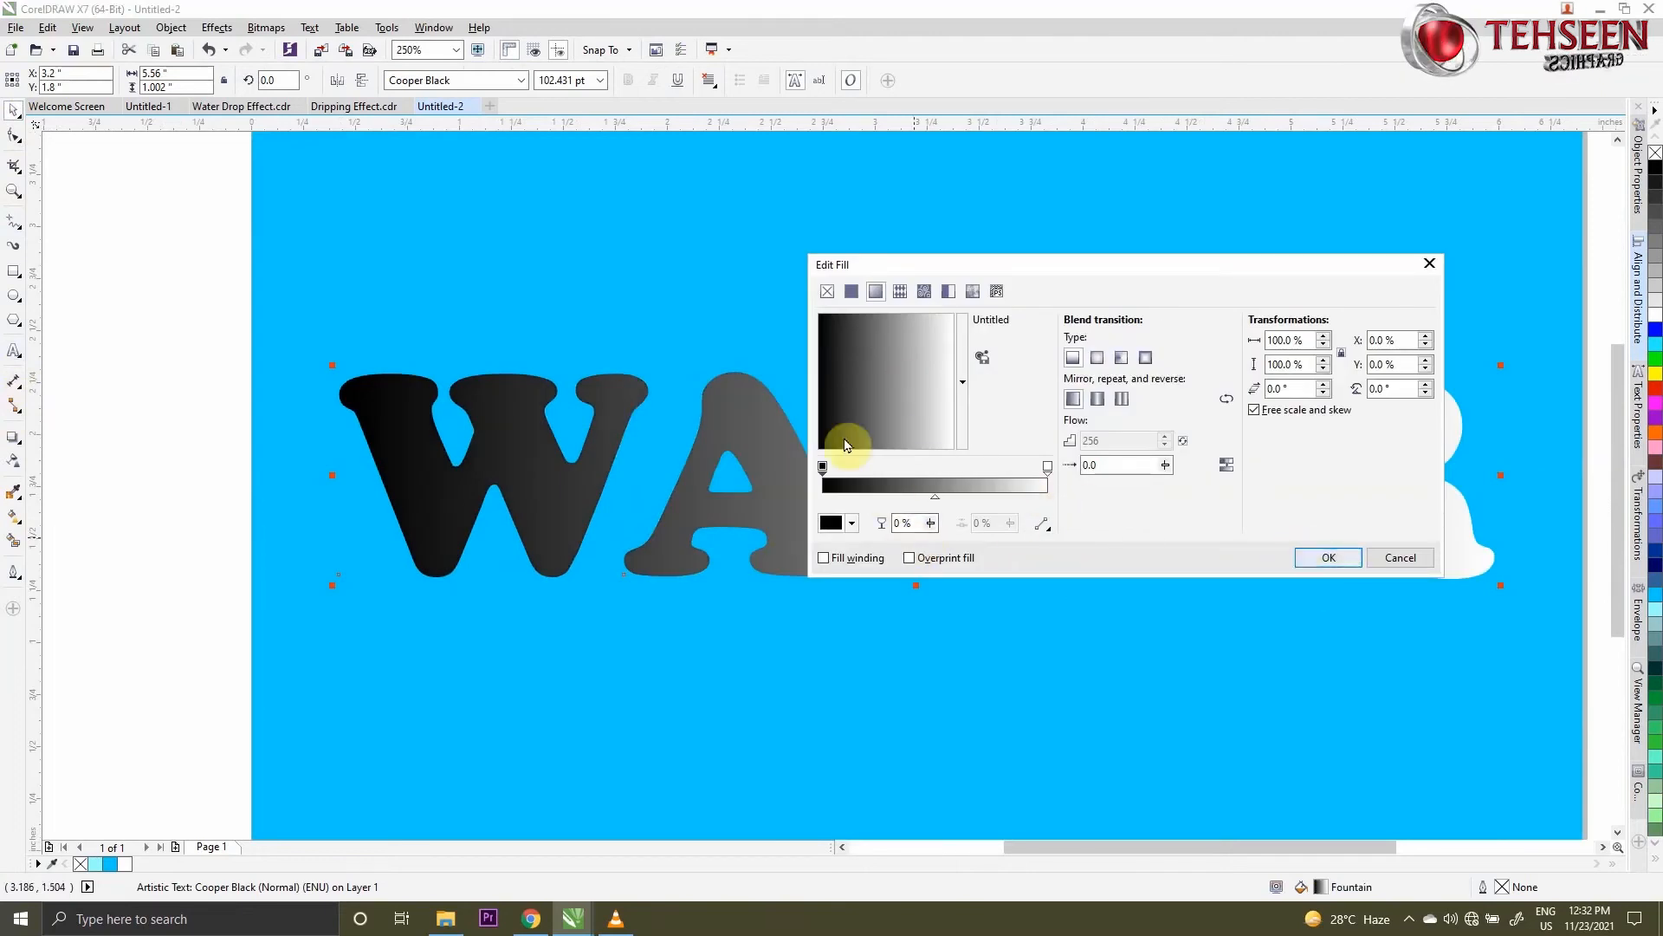
left_click_drag(847, 444, 899, 445)
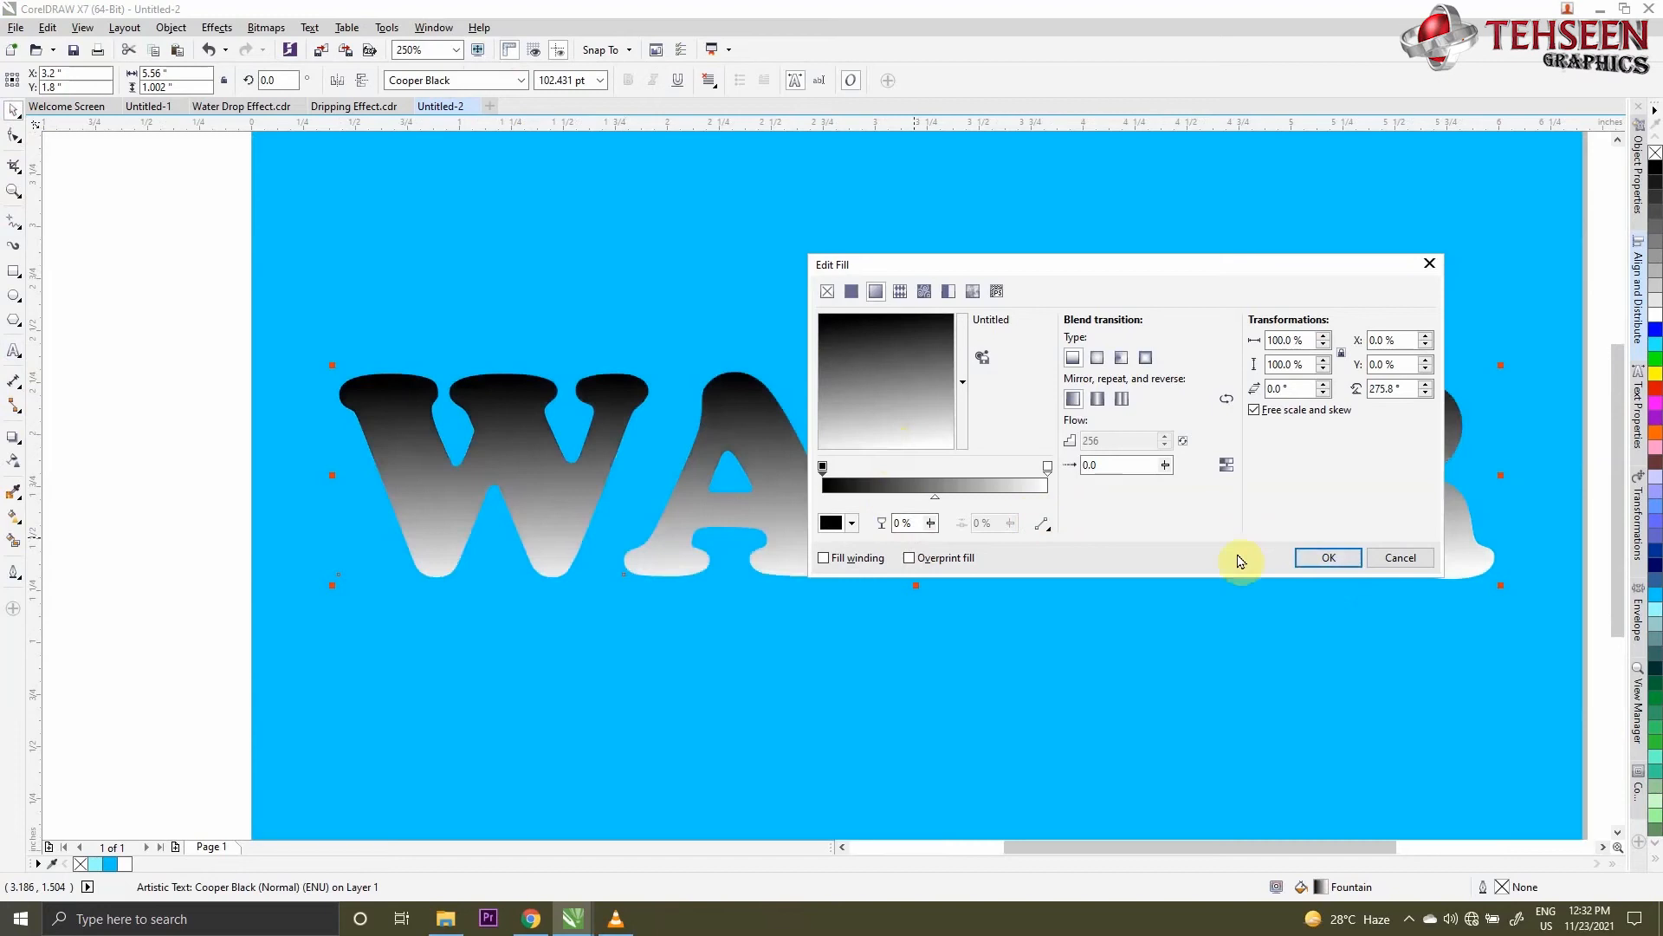
left_click(1323, 562)
- Adjust the text's gradient with the Interactive Fill tool, starting above the T and ending white about halfway down the letters
left_click(13, 517)
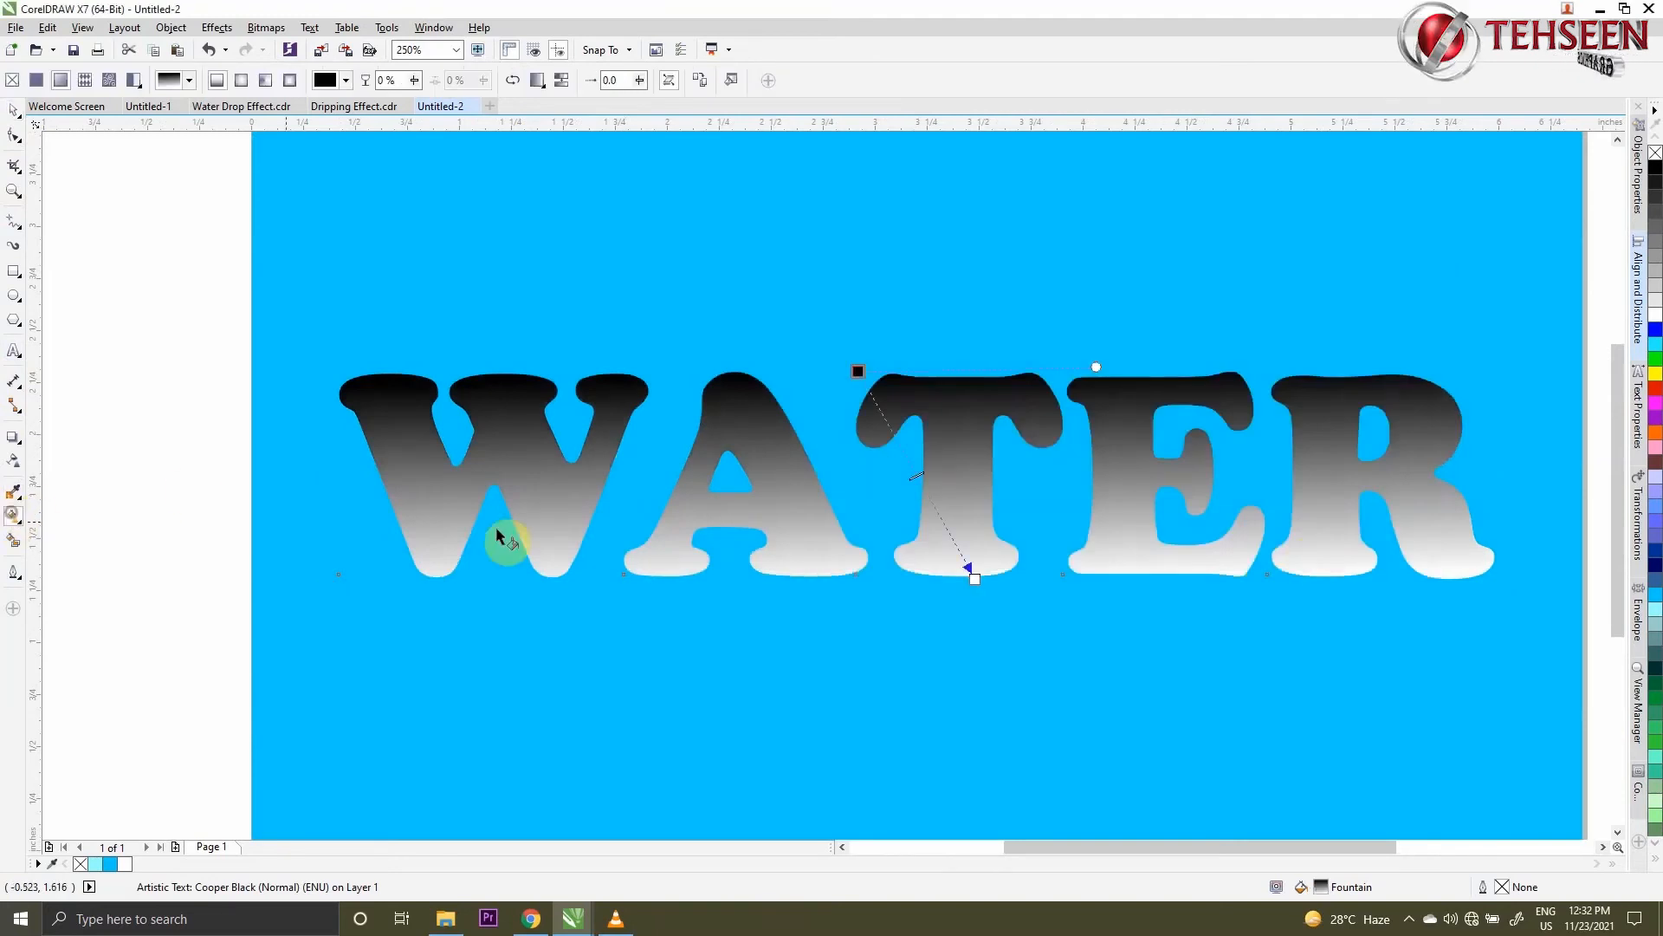
left_click_drag(869, 376, 966, 360)
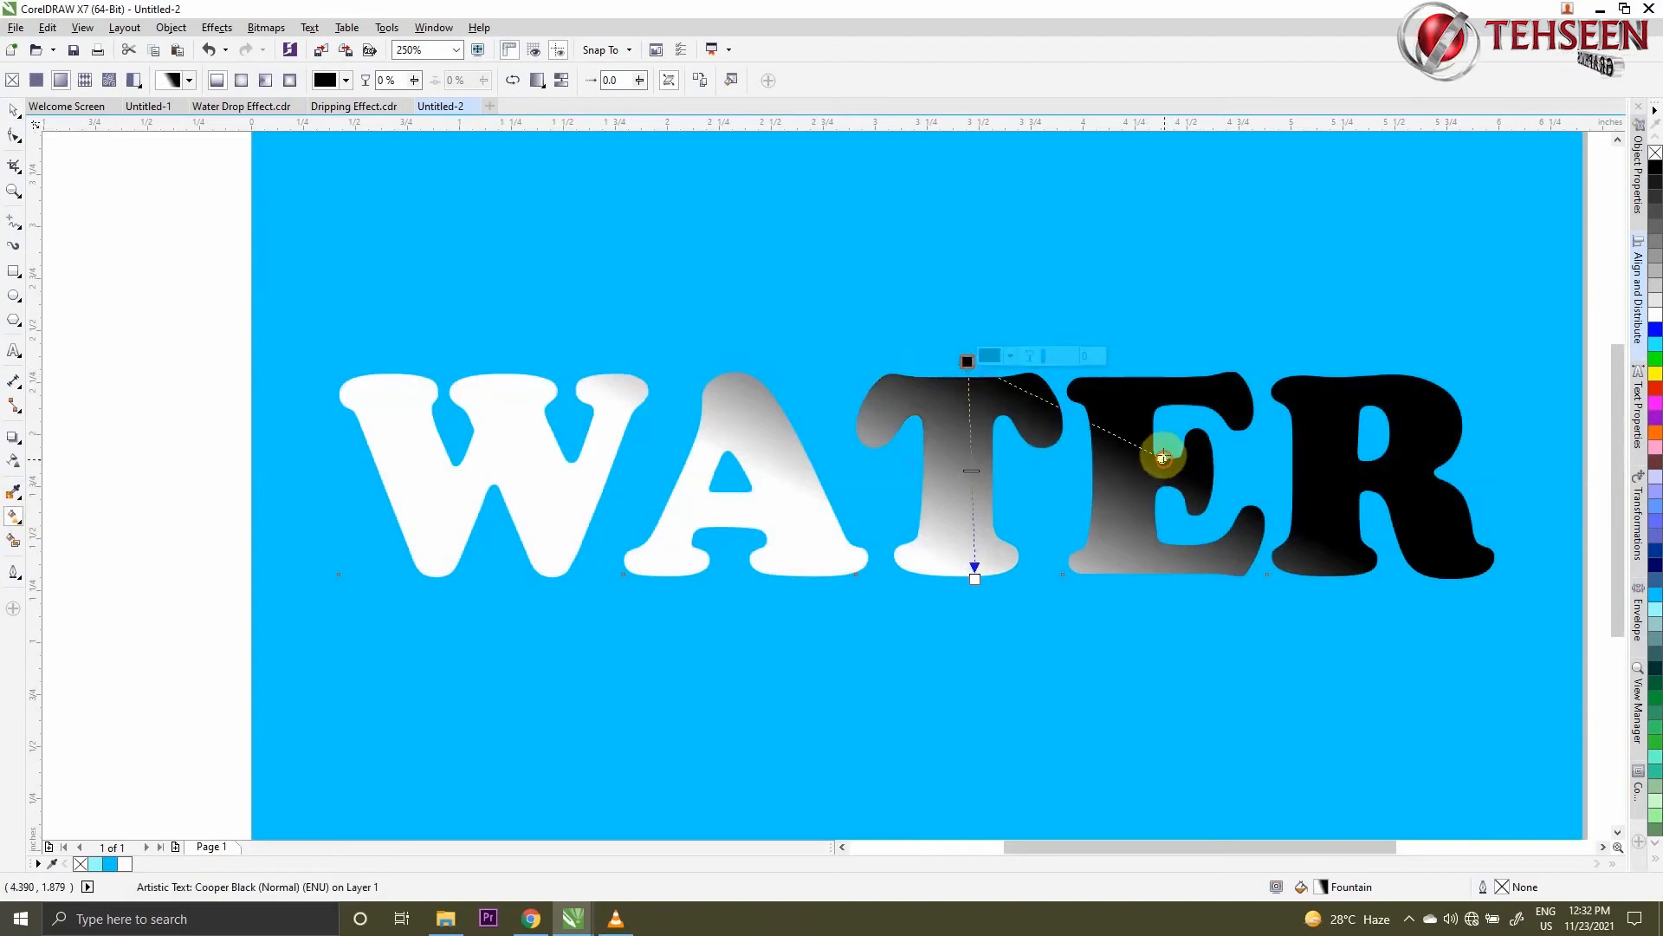
left_click_drag(1164, 458, 1163, 358)
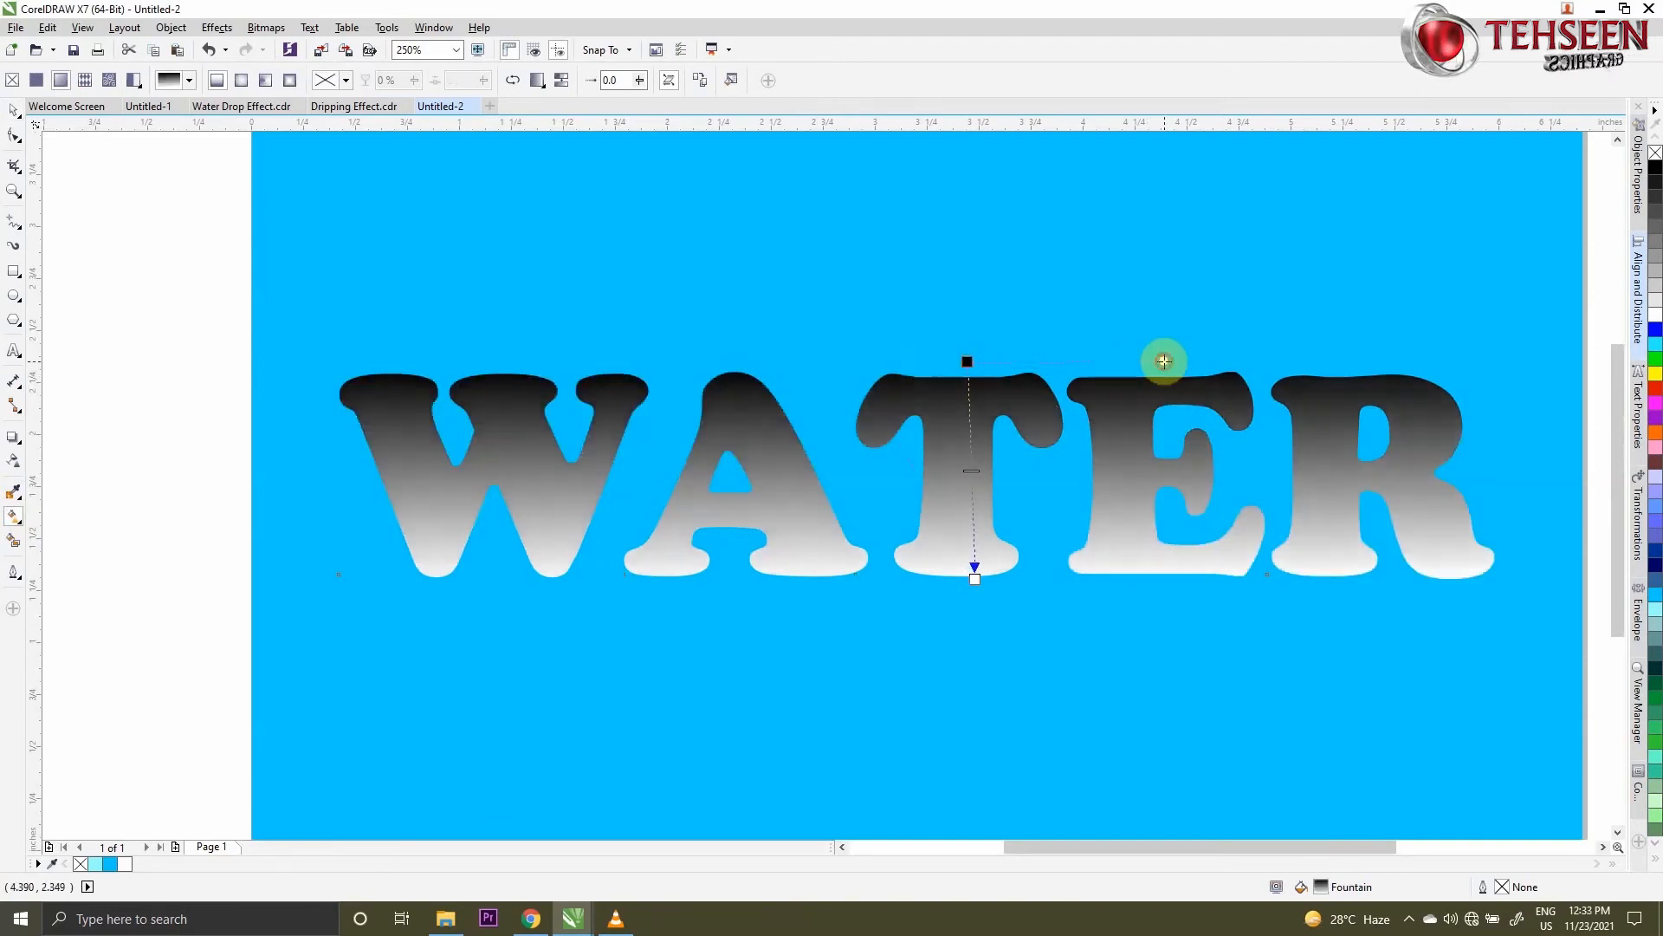
left_click_drag(972, 554, 966, 492)
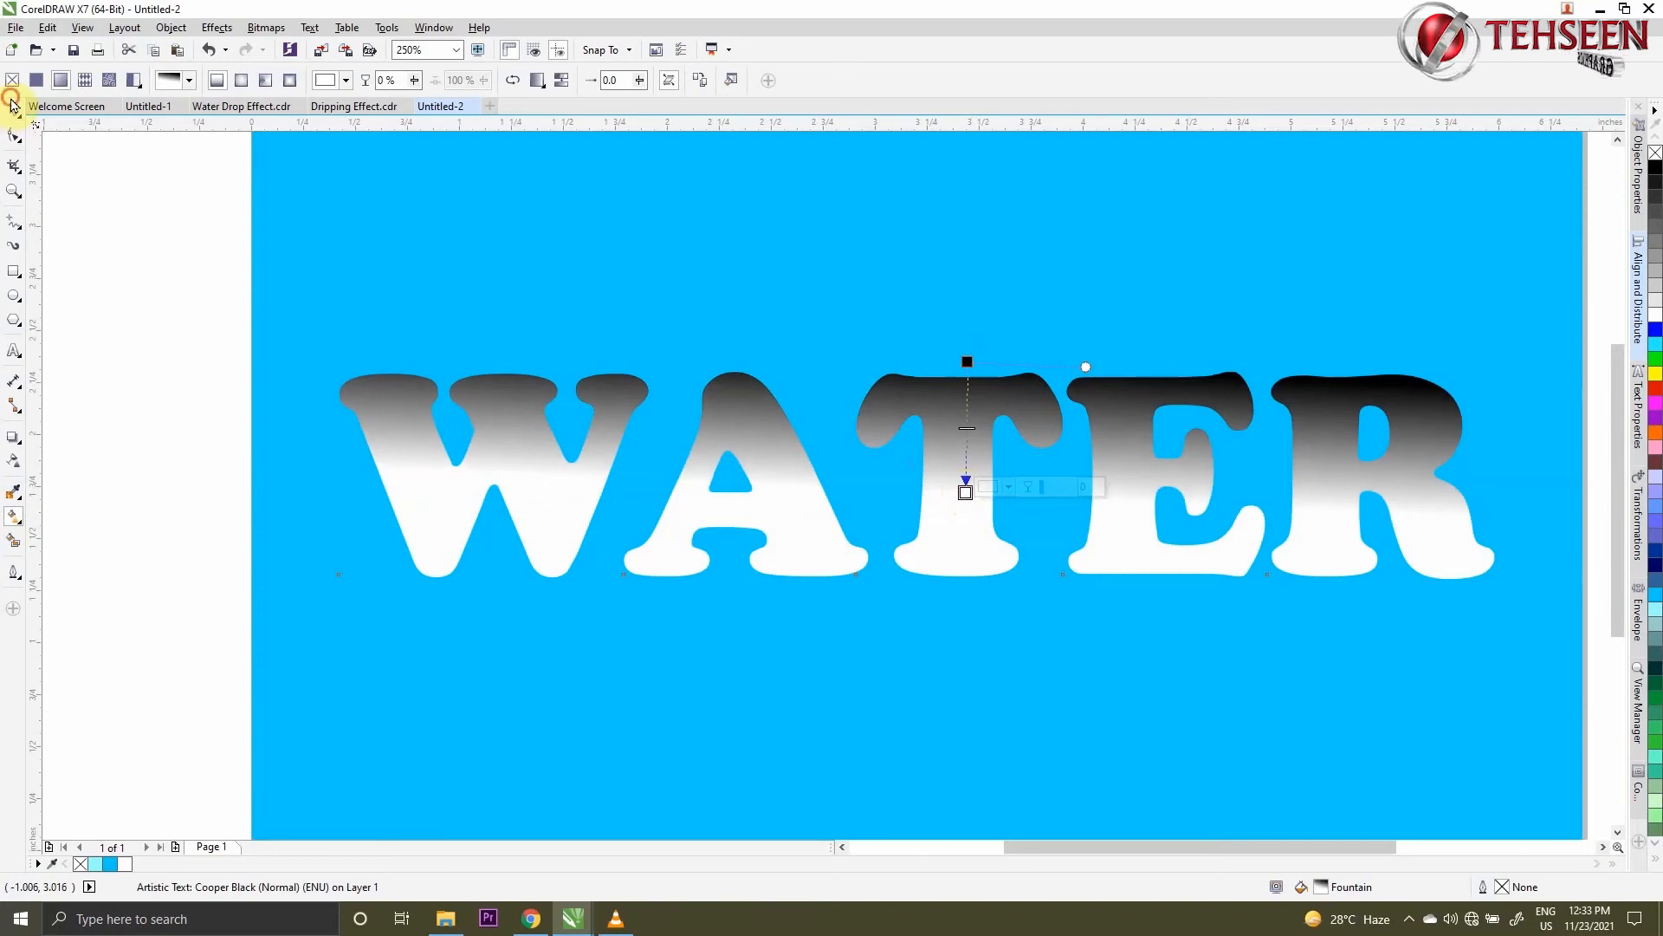
left_click(12, 106)
left_click(47, 176)
scroll(393, 447, "down", 1)
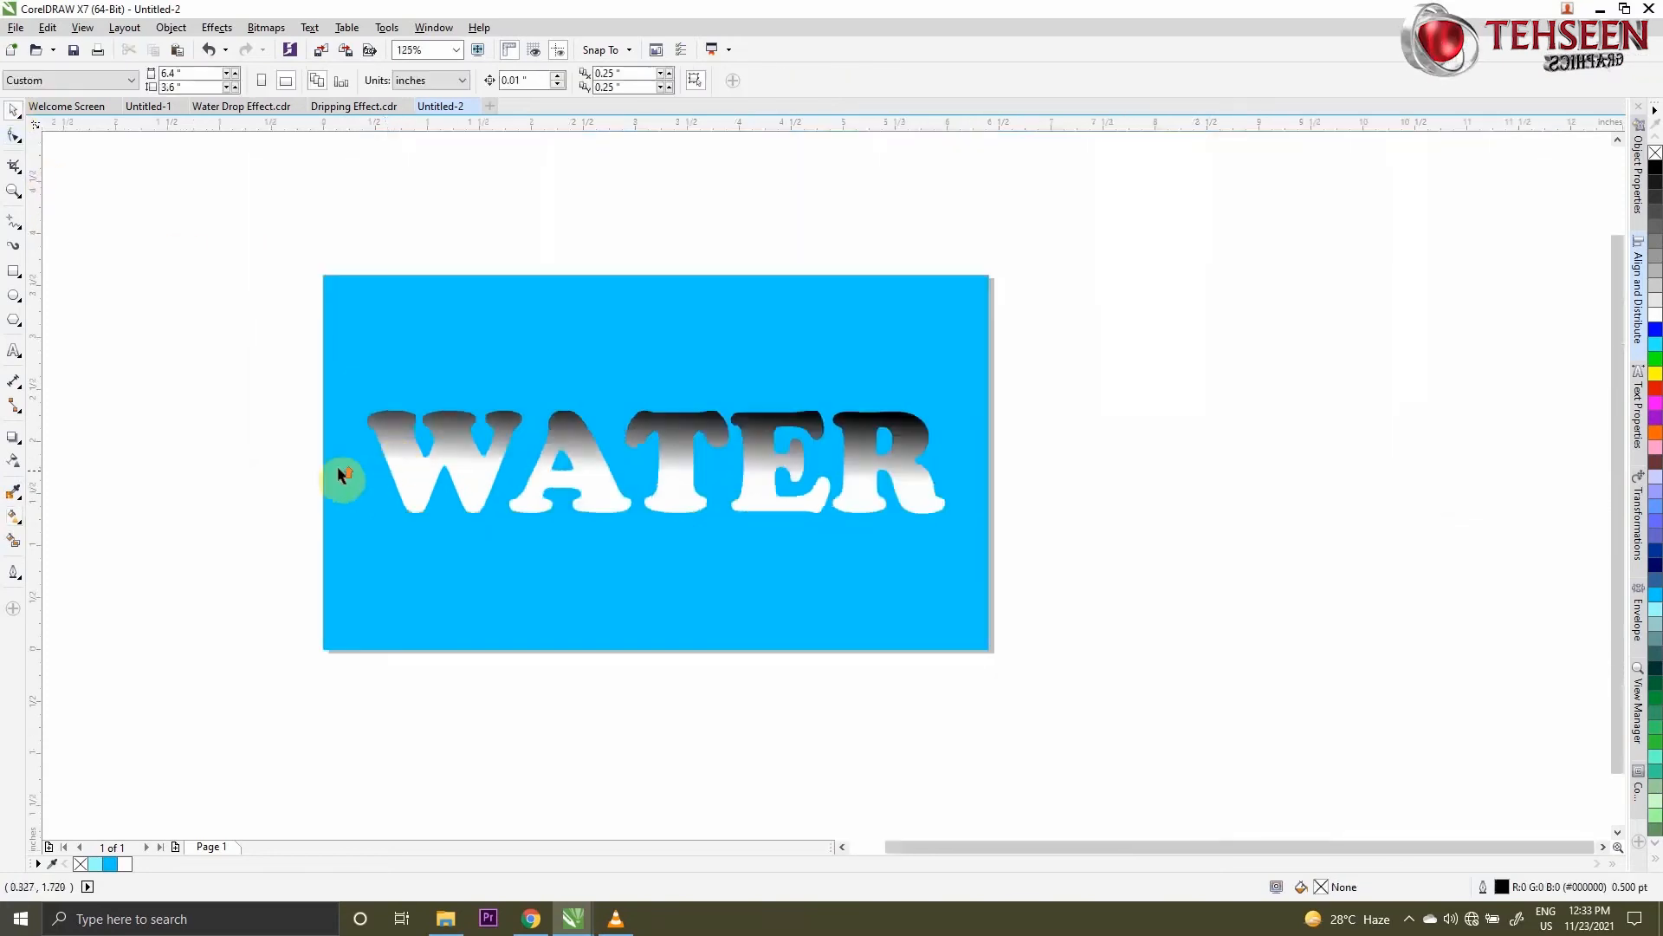
- Add a black drop shadow to the WATER text, offset slightly down and left by about 0.018 and 0.022 inches
scroll(344, 475, "up", 1)
left_click(9, 442)
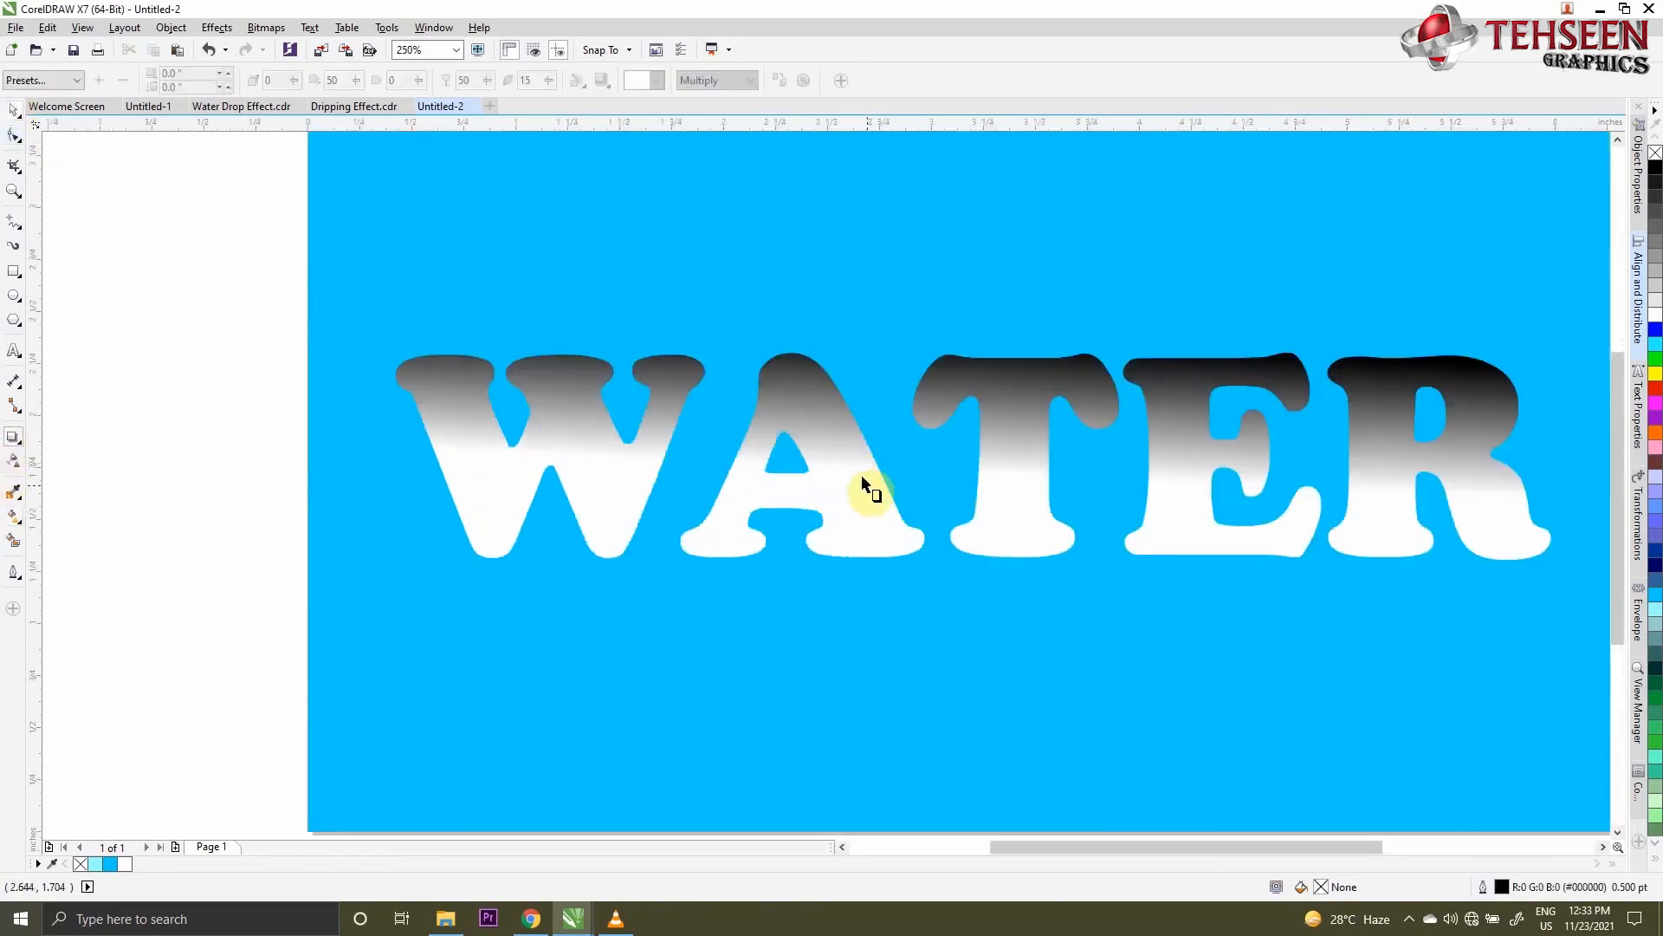
scroll(1022, 522, "up", 2)
left_click(855, 674)
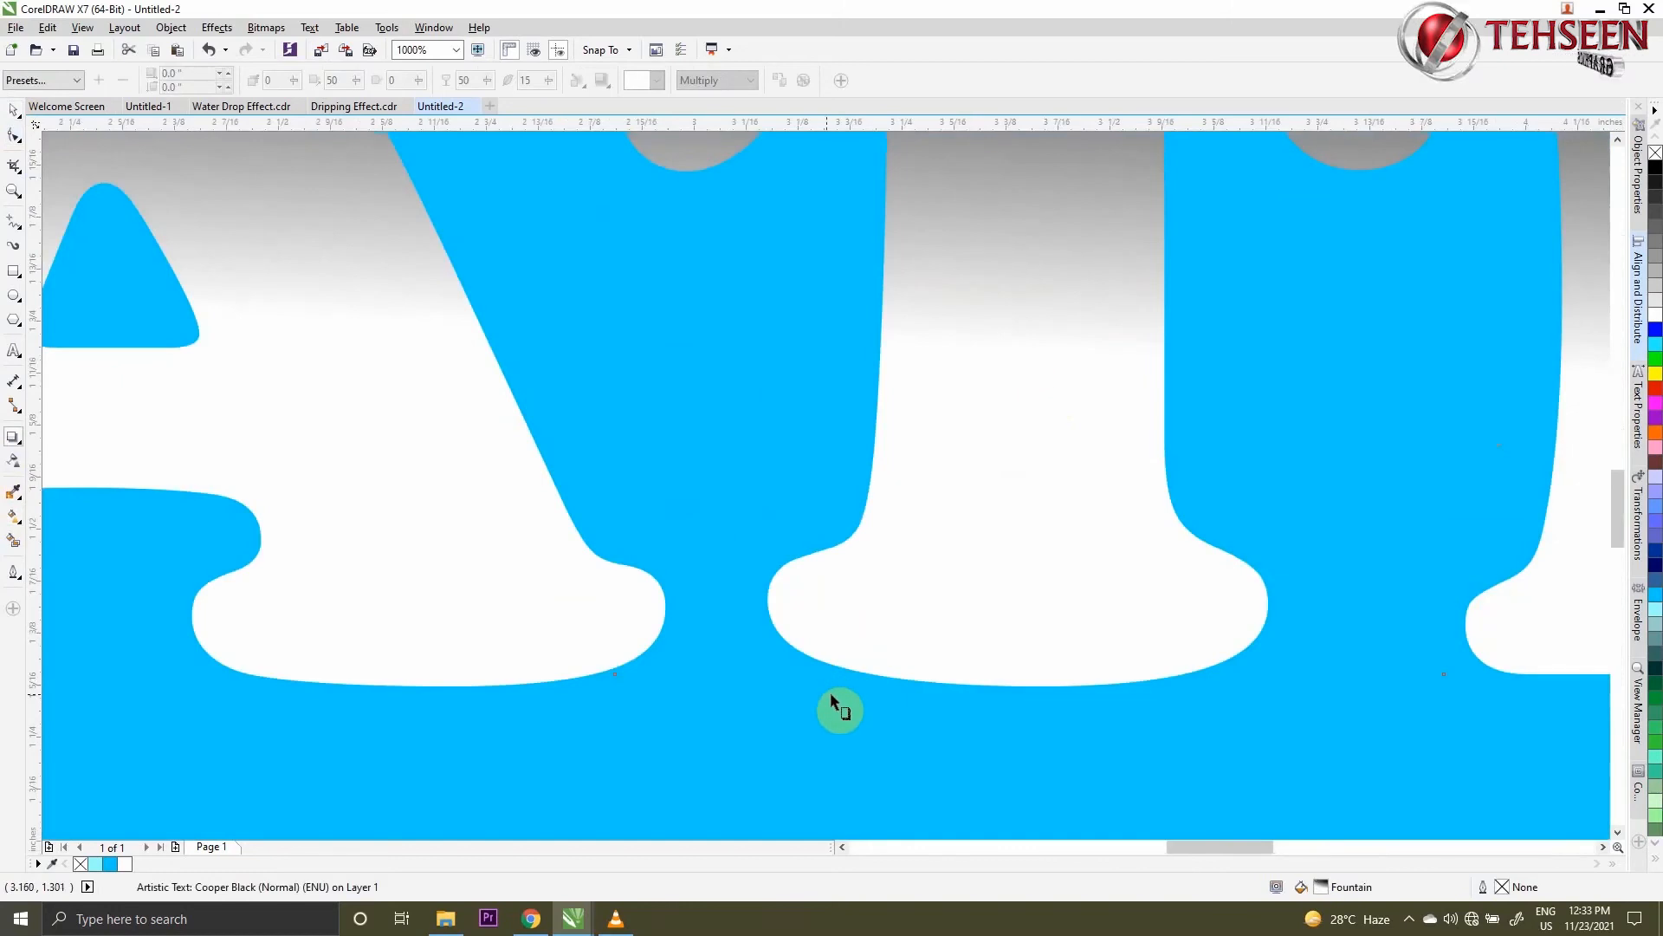
left_click(830, 693)
left_click_drag(994, 411, 830, 662)
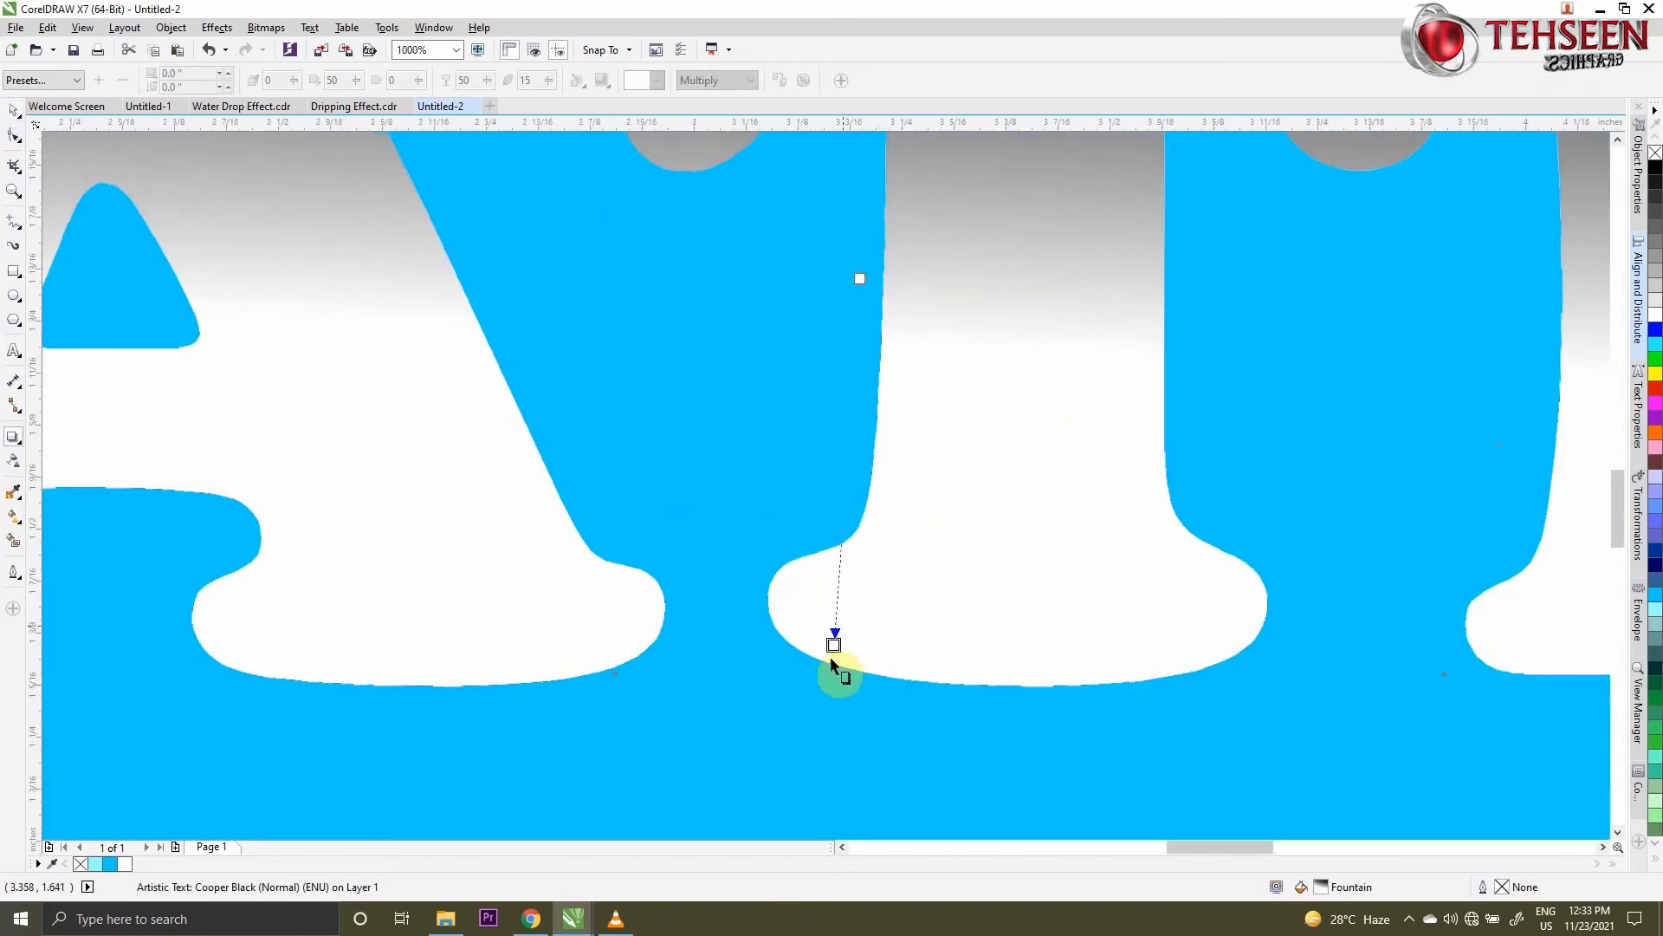
left_click_drag(569, 696, 338, 708)
scroll(875, 614, "down", 3)
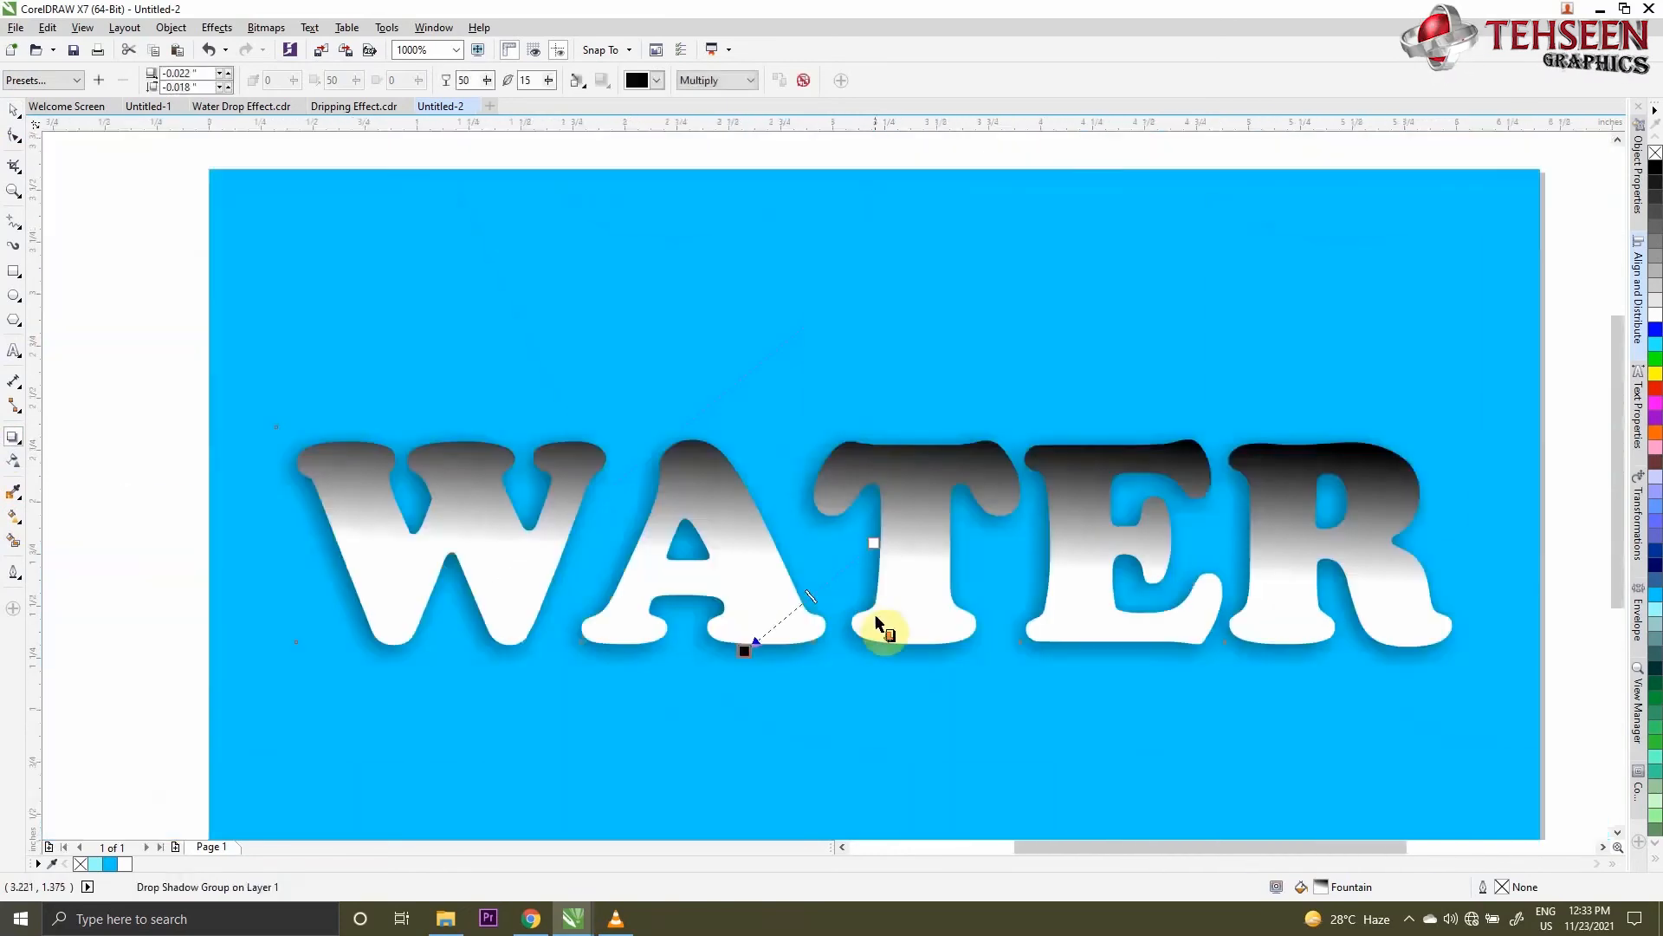
- Extend the drop shadow's offset to about -0.03 inches horizontally and -0.021 inches vertically
scroll(764, 678, "up", 3)
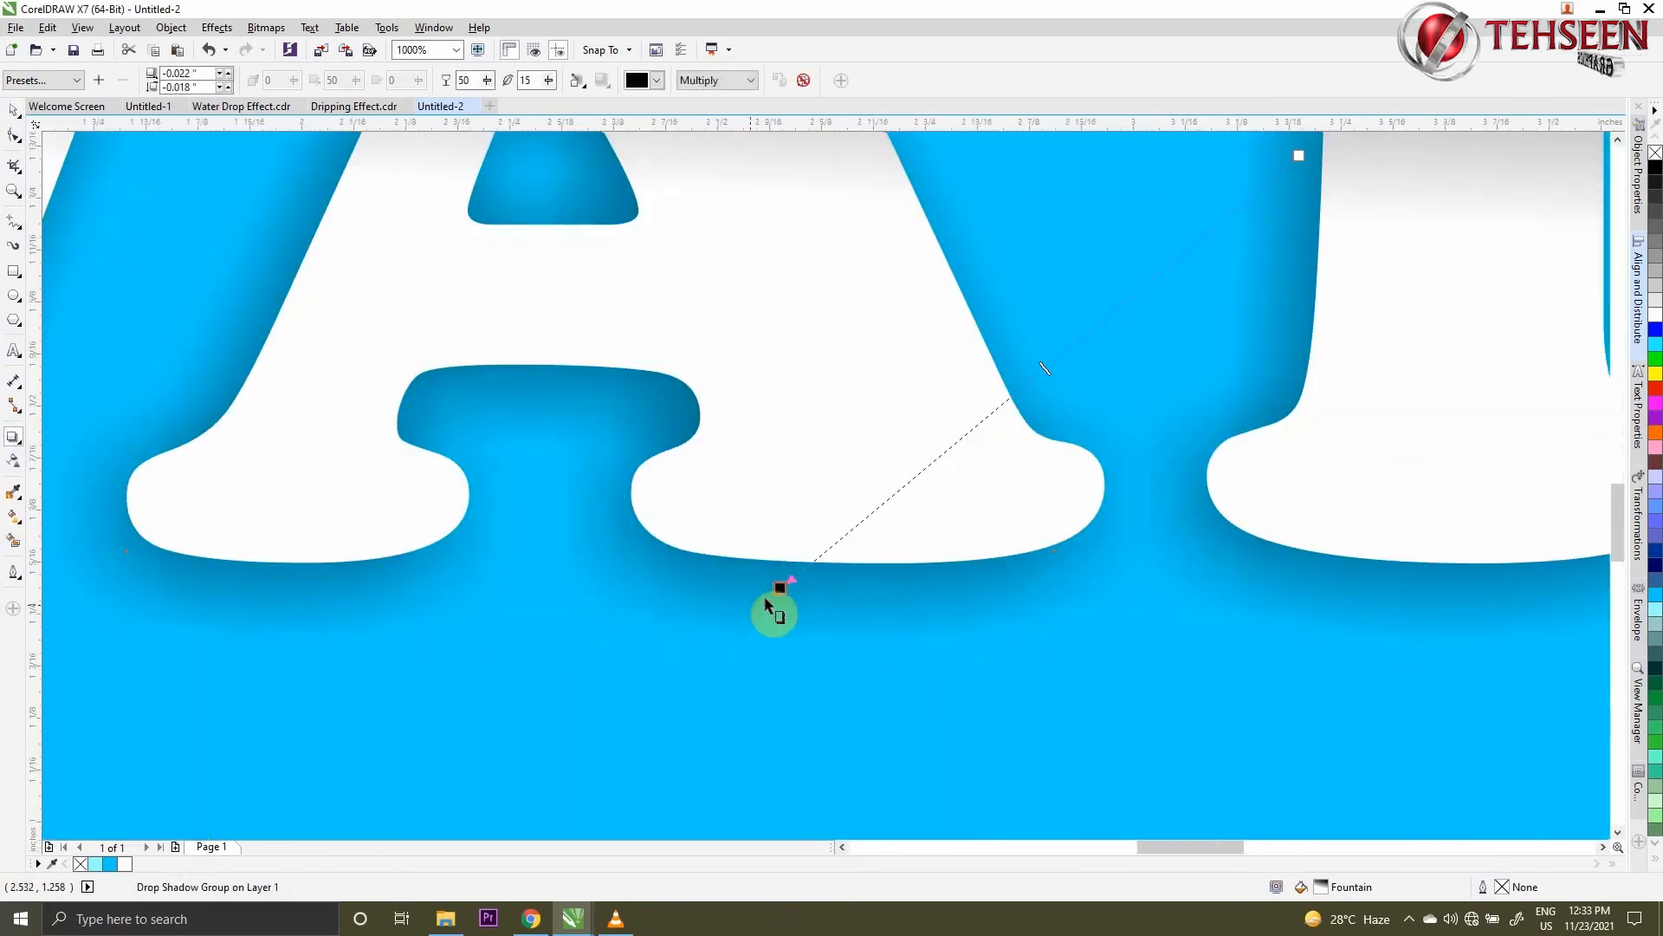
left_click_drag(772, 591, 687, 587)
scroll(742, 612, "down", 3)
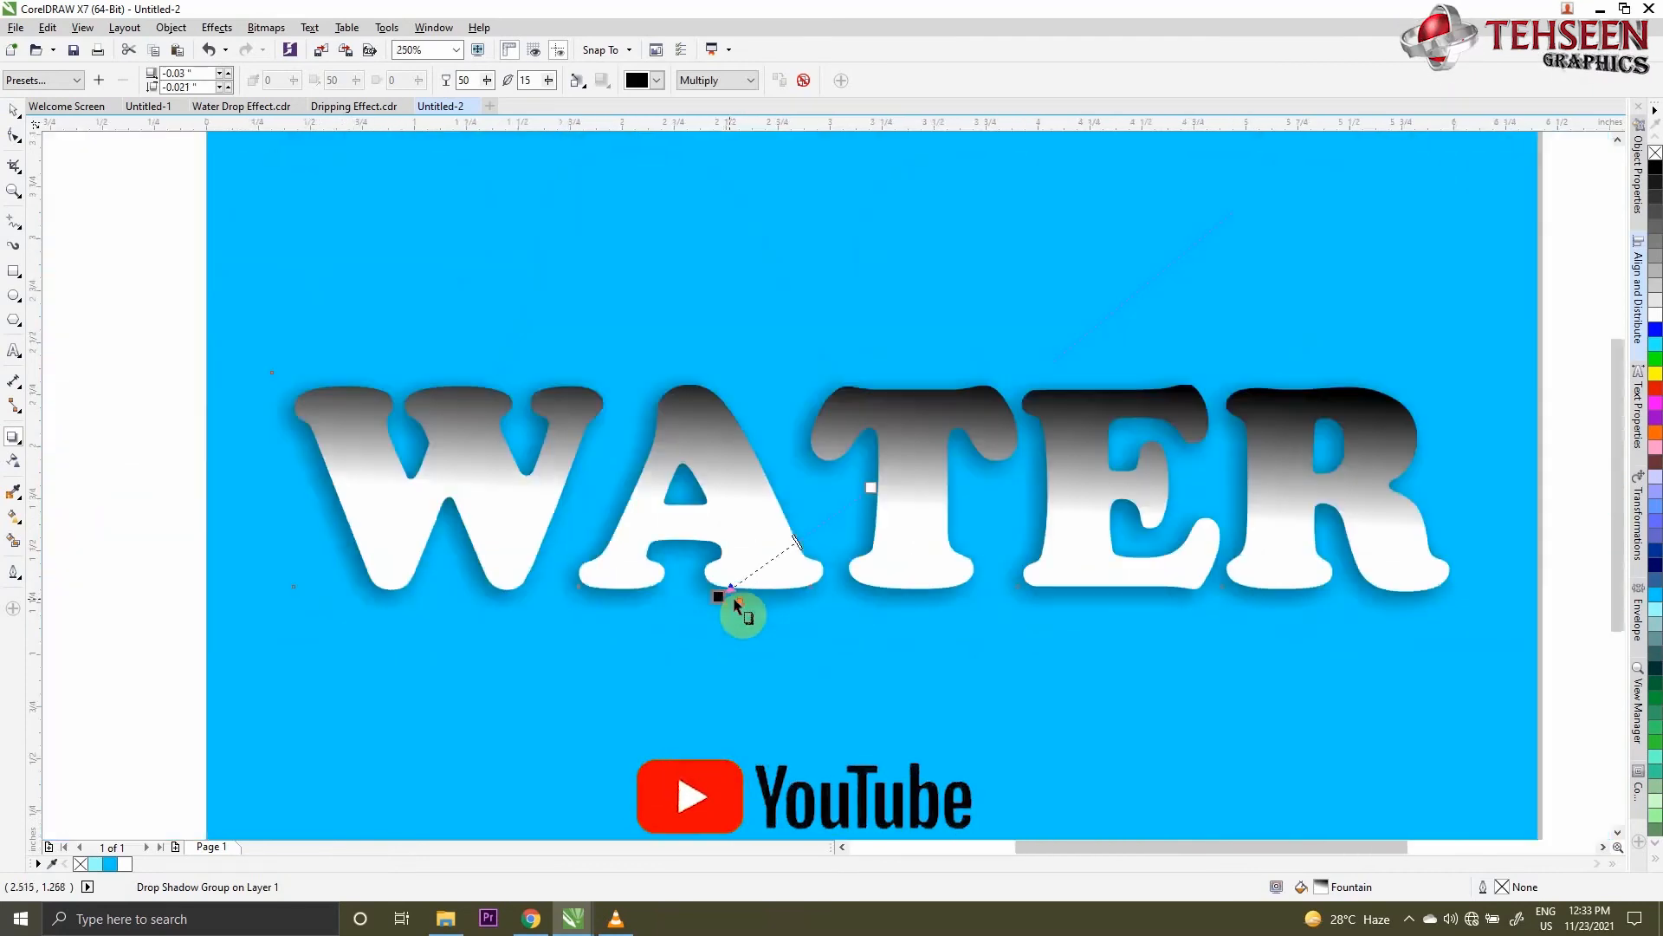
left_click(13, 110)
left_click(130, 239)
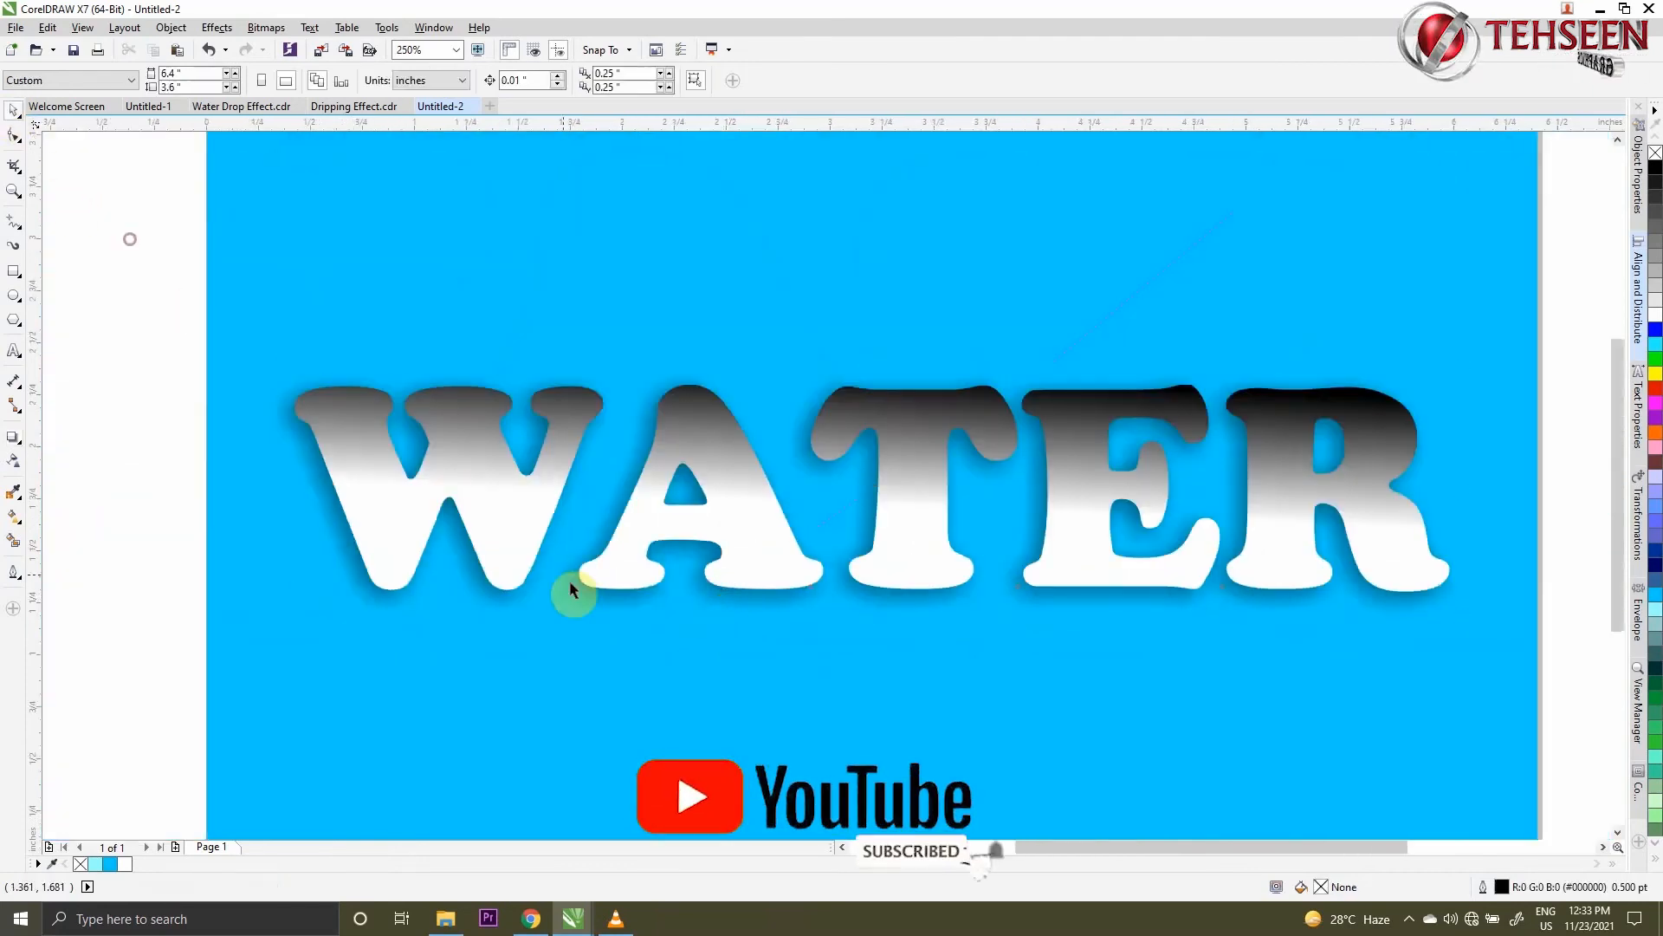
- Break the drop shadow group apart so the shadow separates from the WATER text
left_click(325, 503)
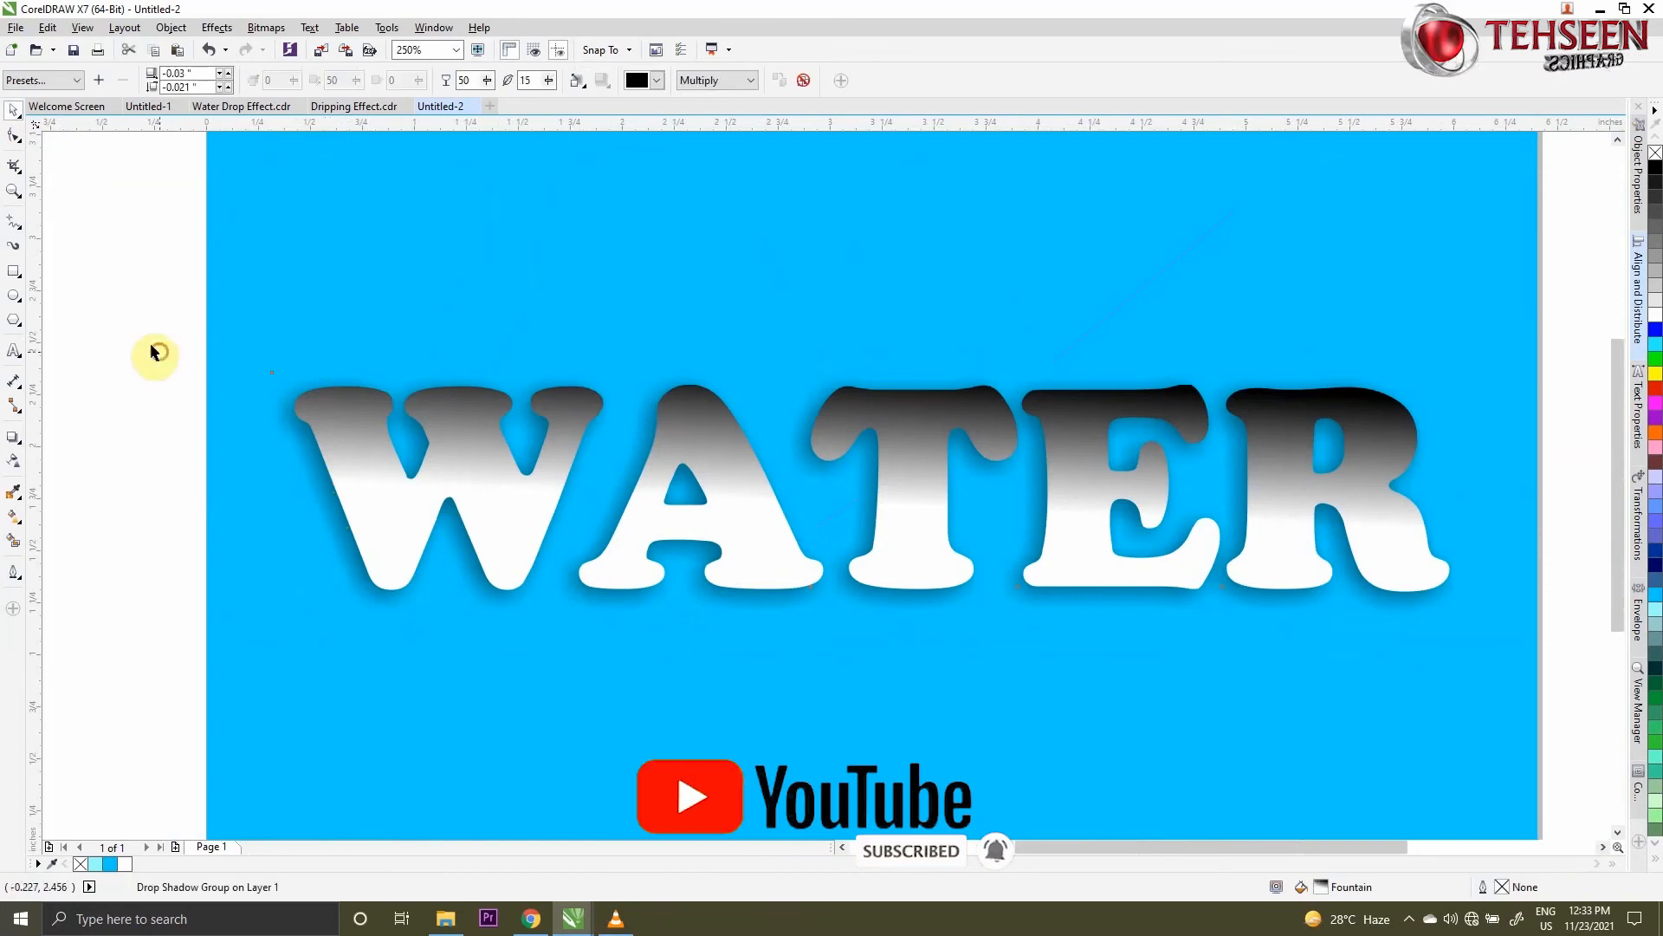
left_click_drag(102, 272, 1560, 779)
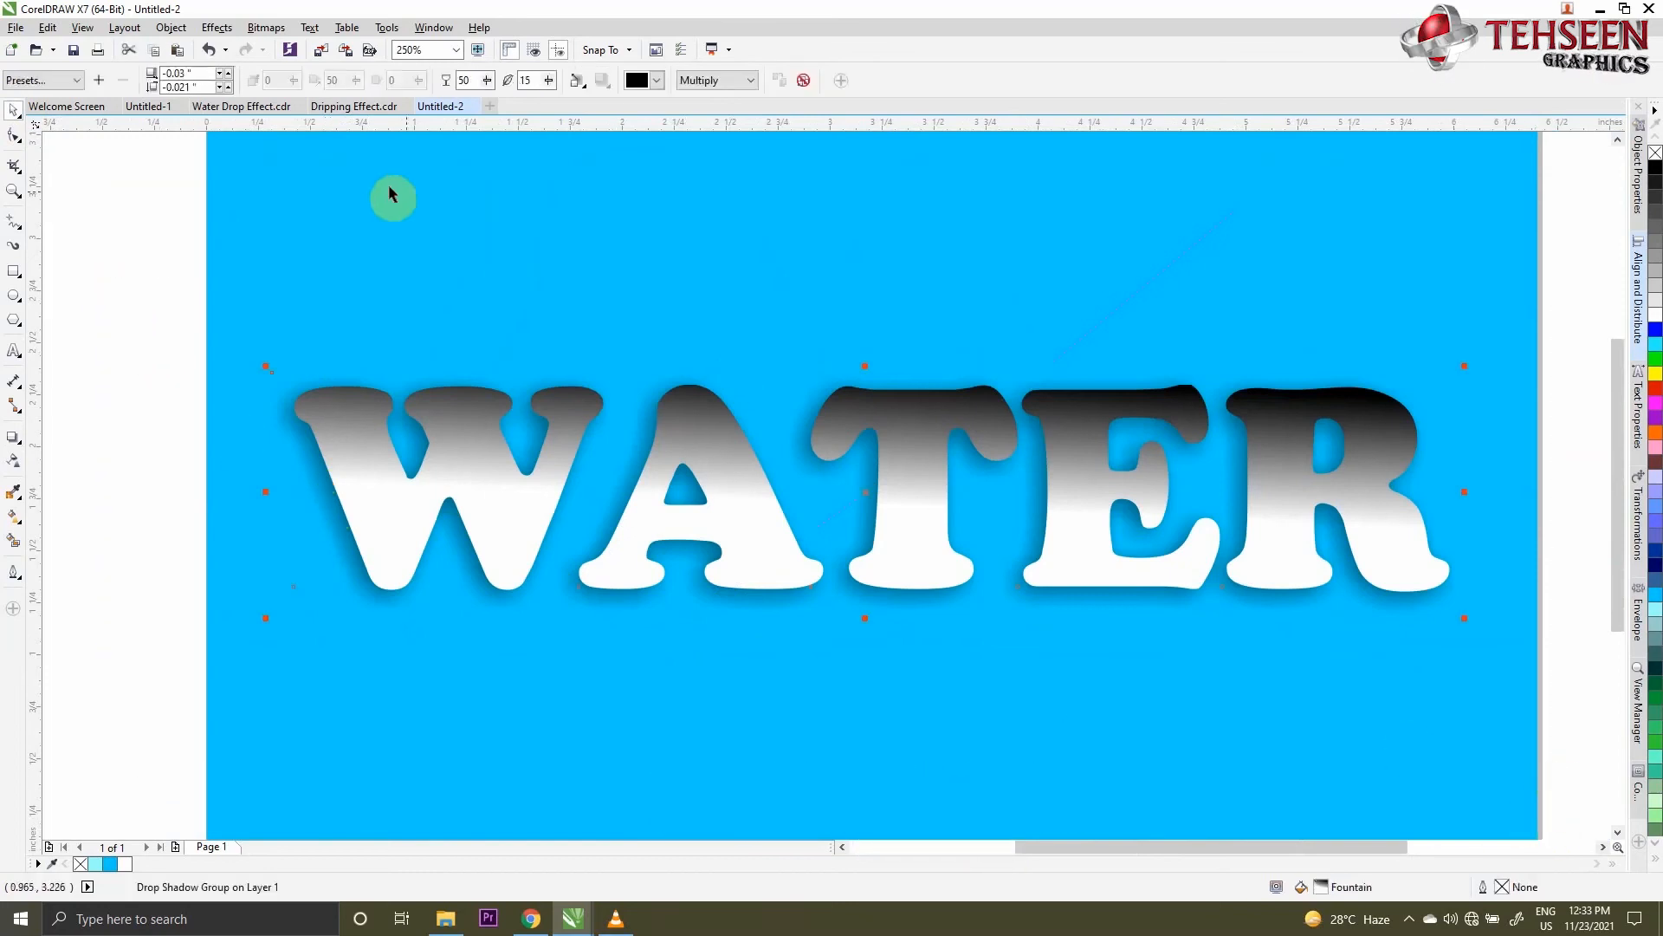
left_click(173, 28)
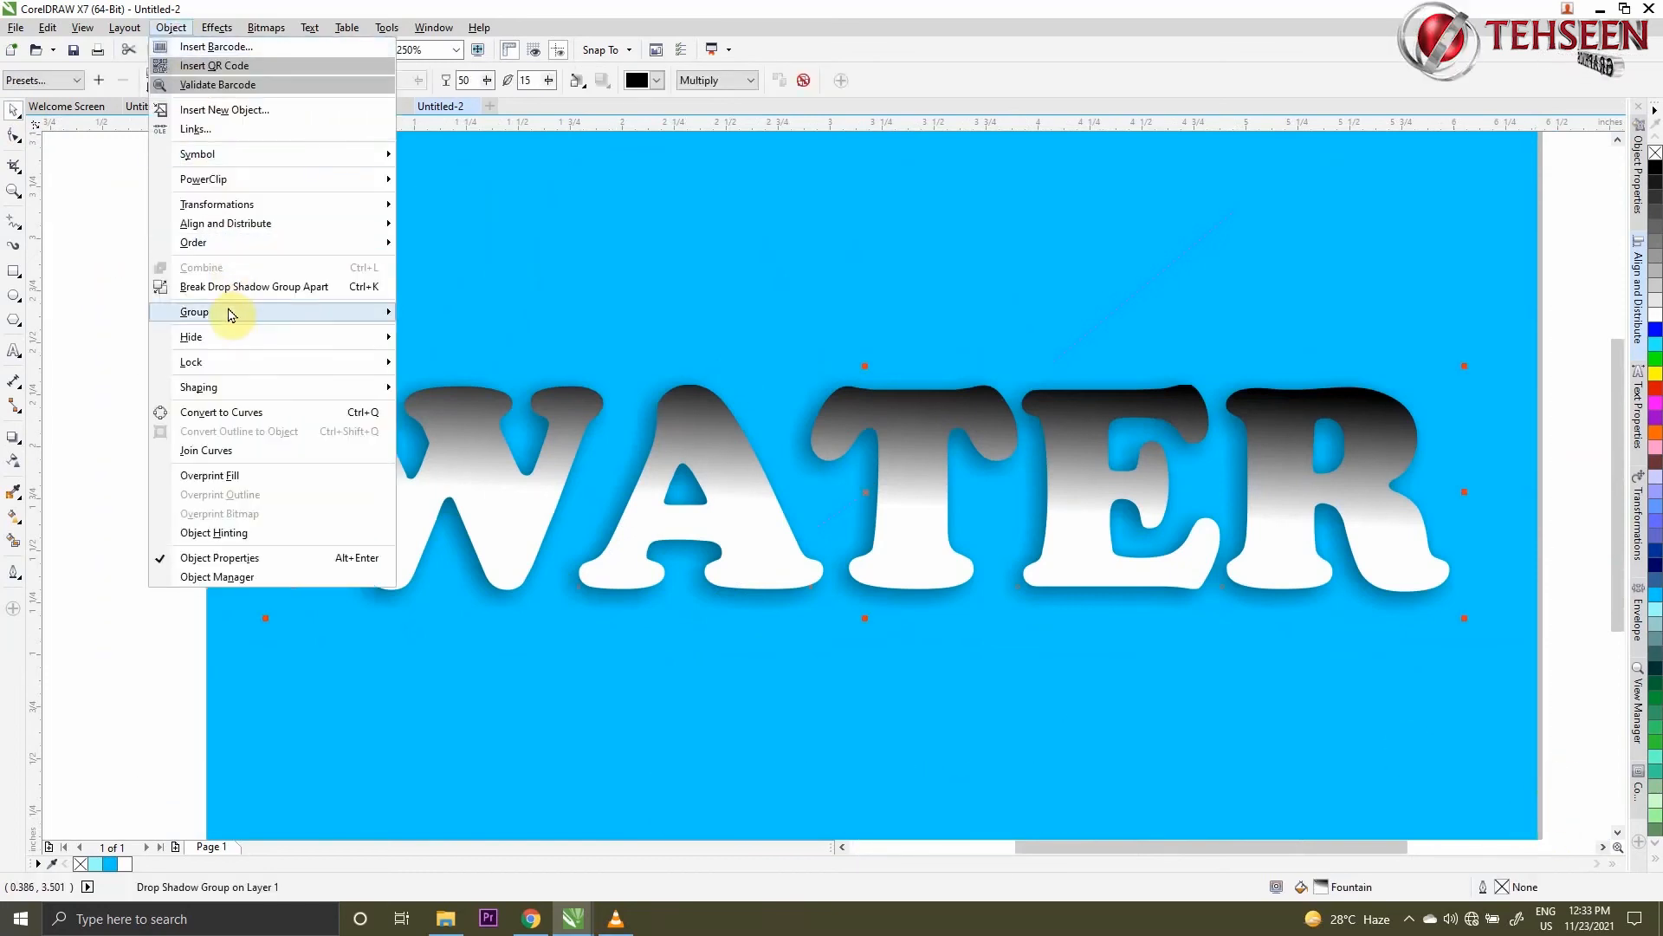
left_click(277, 286)
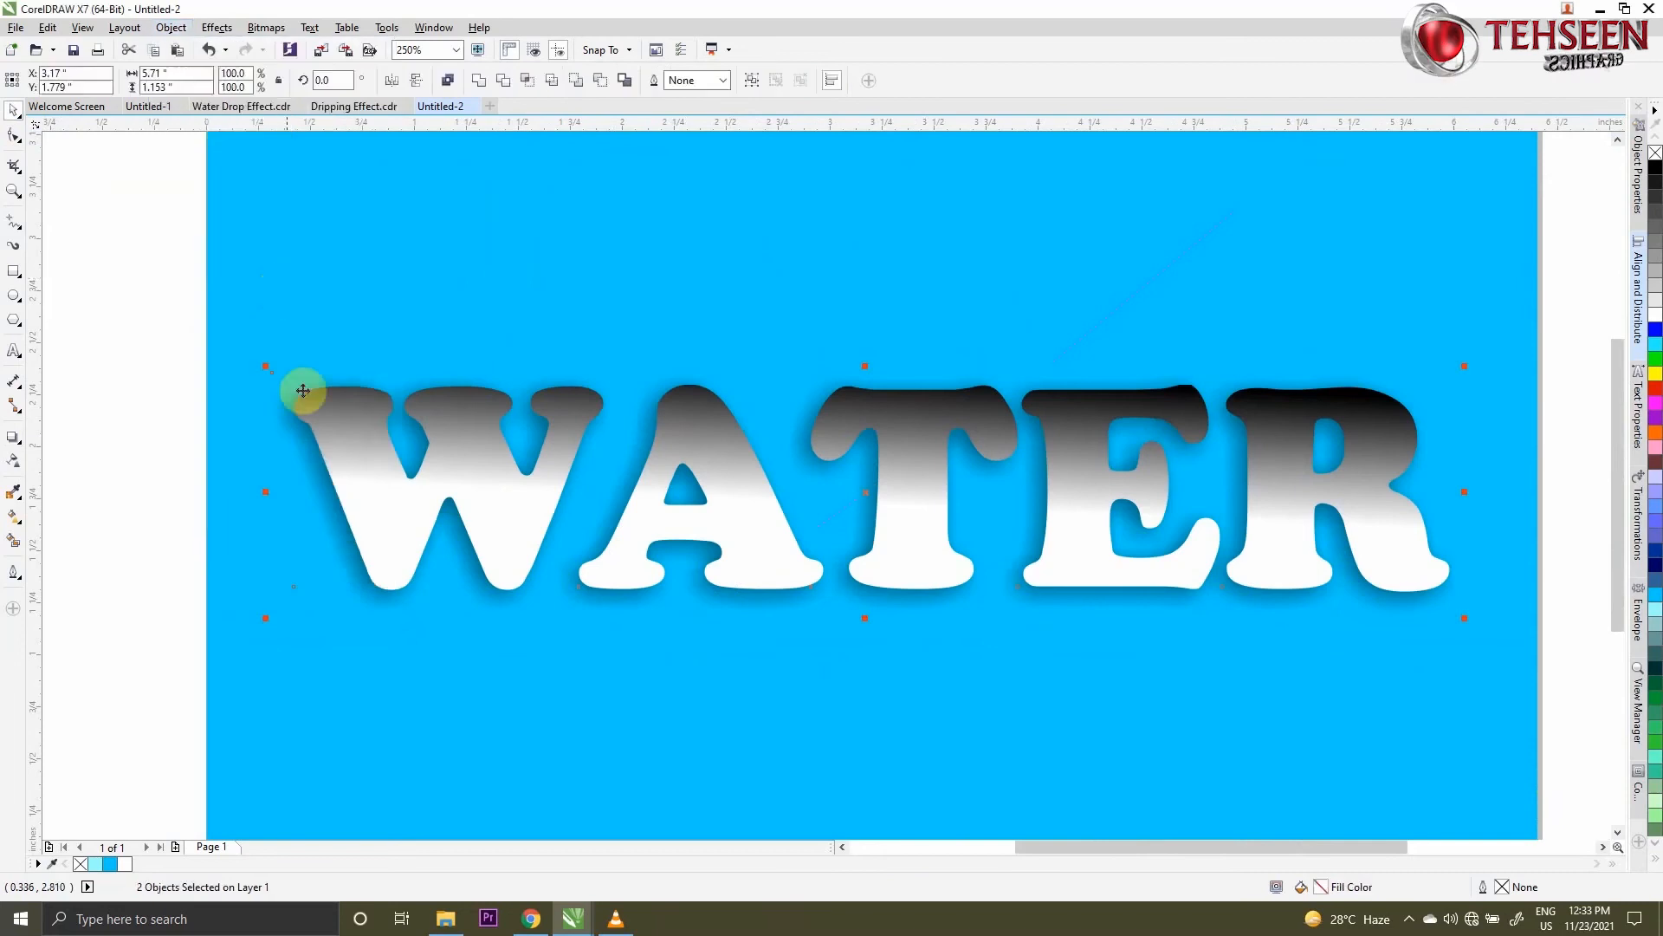
- Move the separated shadow below the WATER text, then undo the move
left_click(247, 474)
left_click_drag(318, 504, 309, 675)
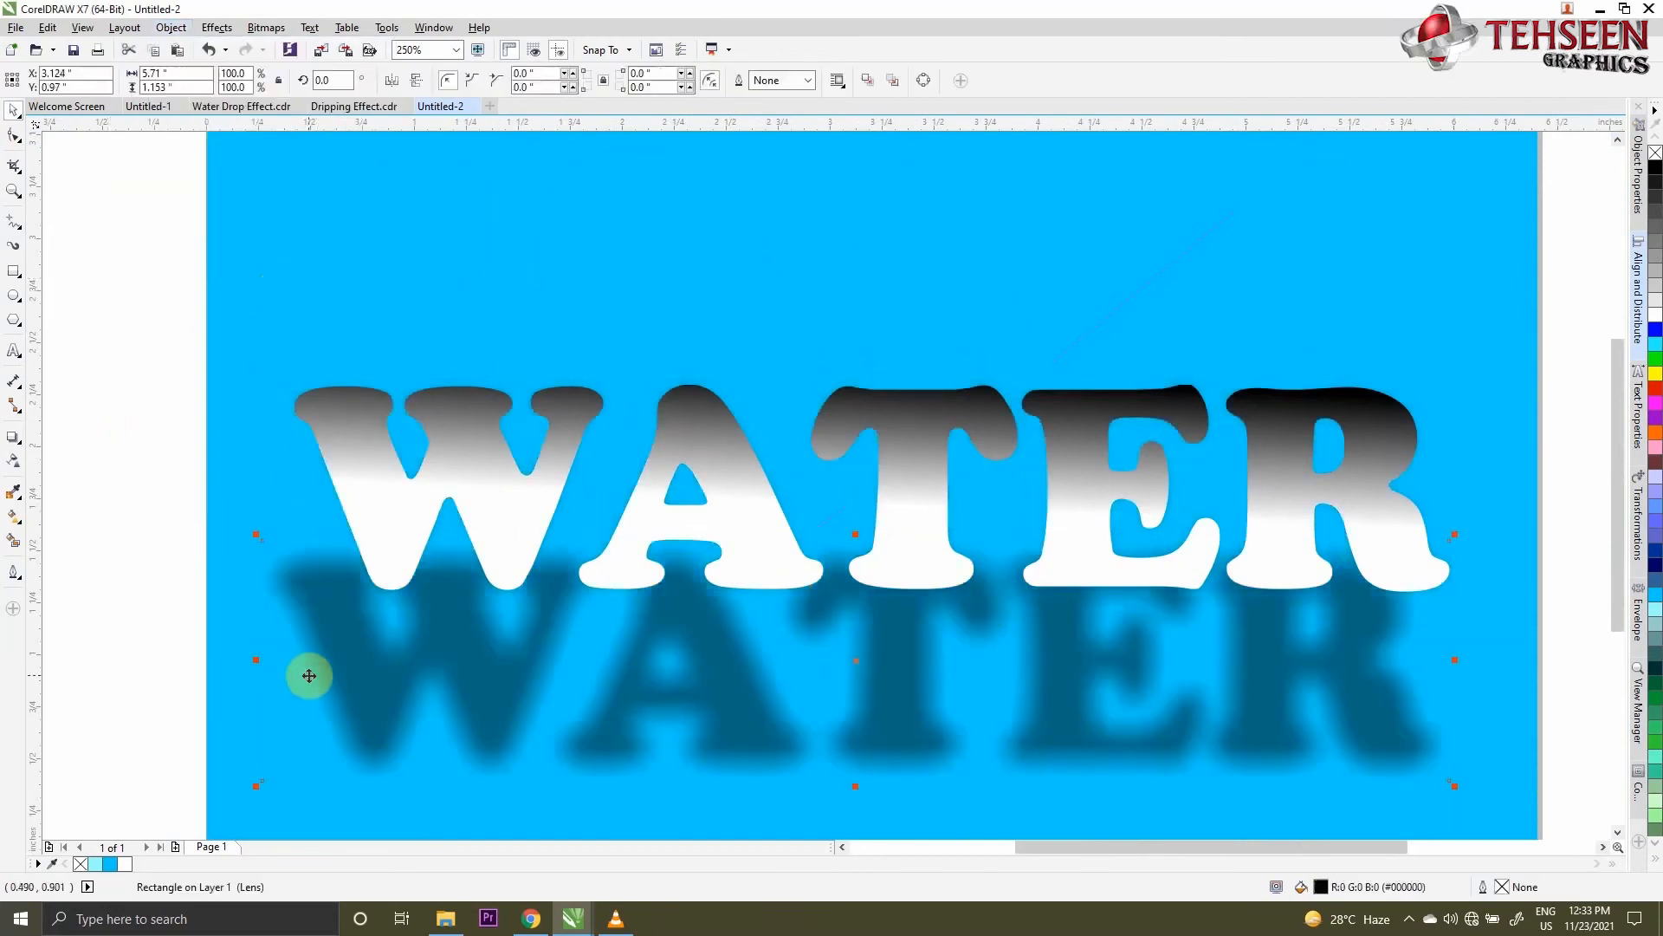
key("ctrl+z")
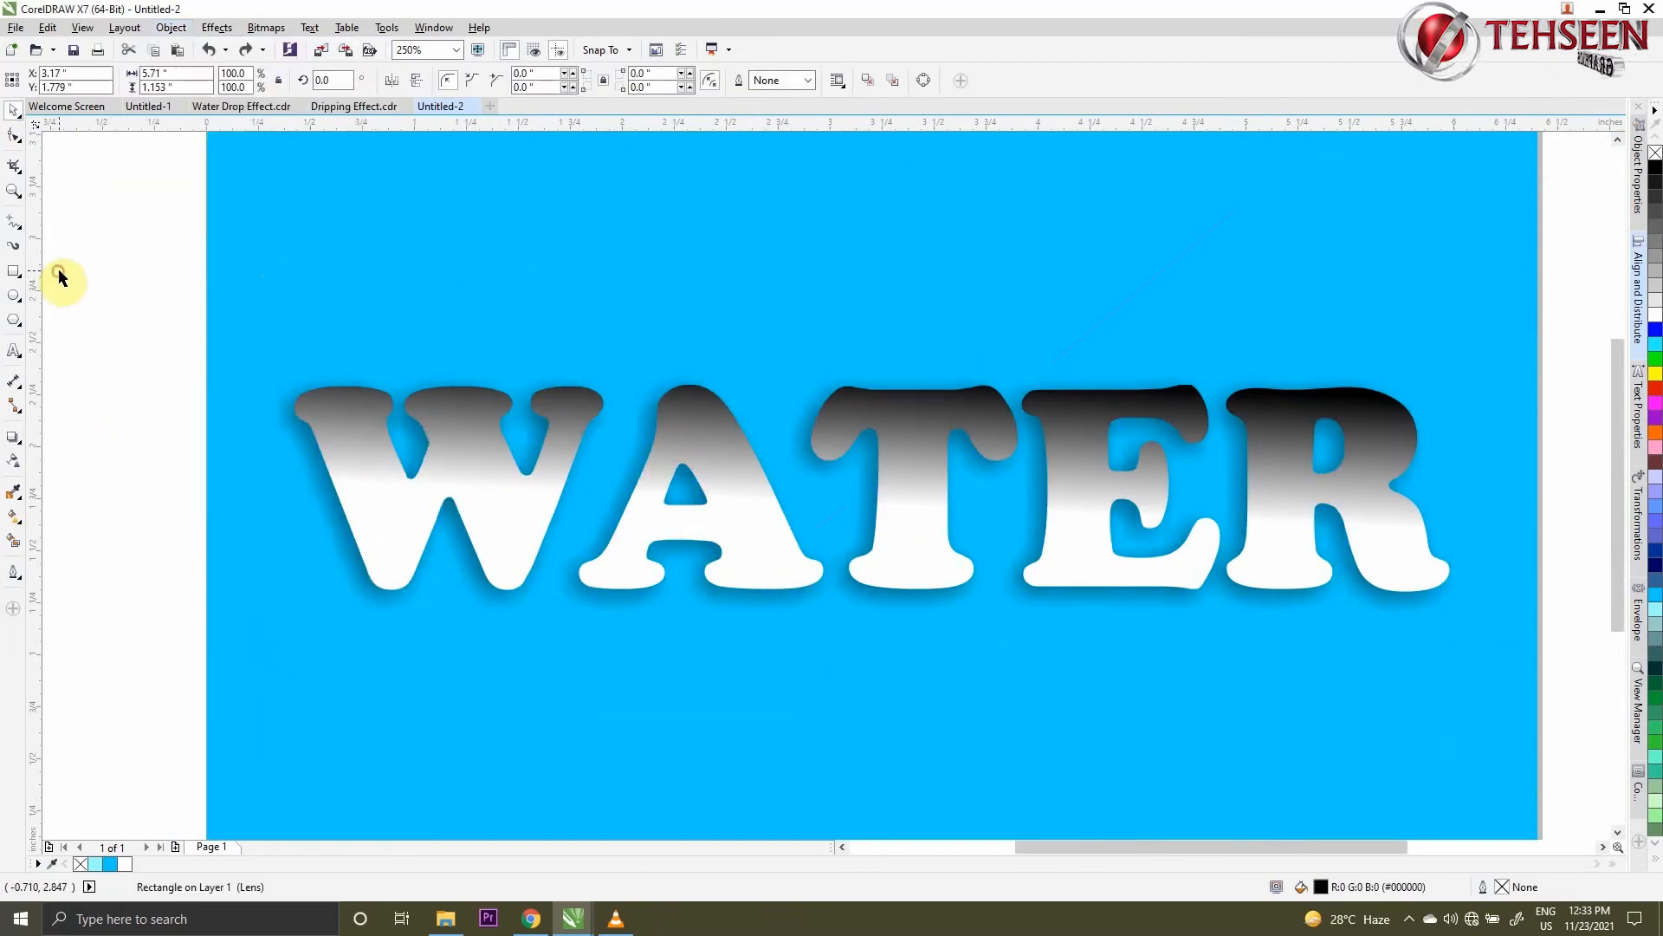
- Trim the separated shadow with the WATER text shape, and select the text on its own
left_click_drag(110, 269, 1570, 700)
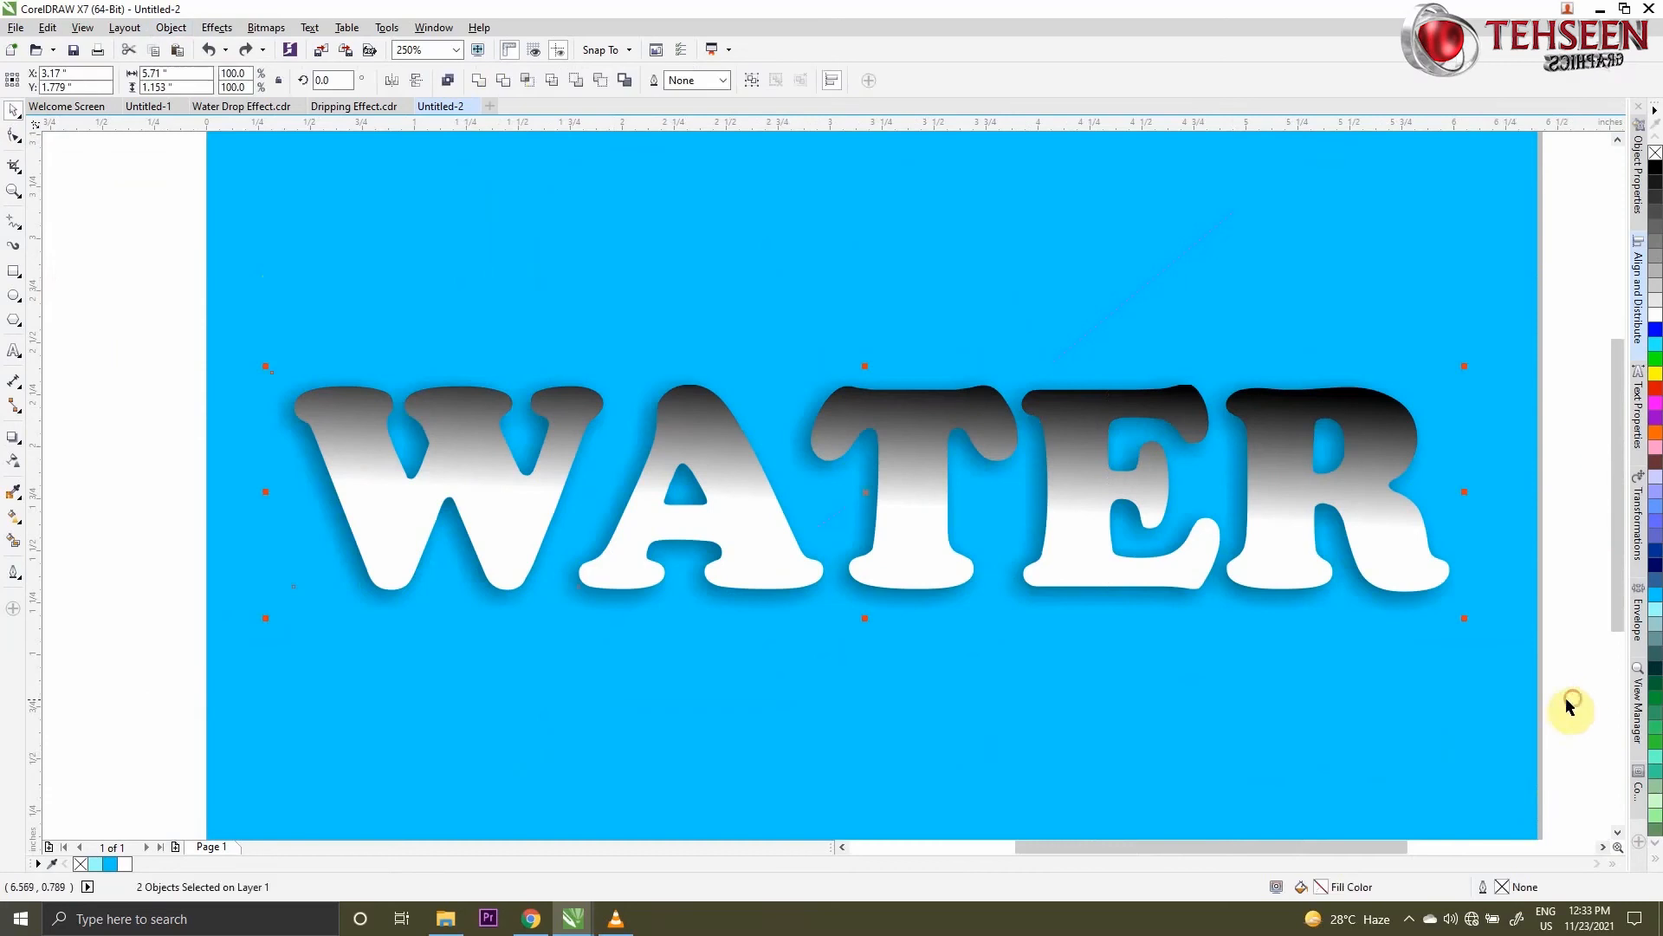
left_click(502, 84)
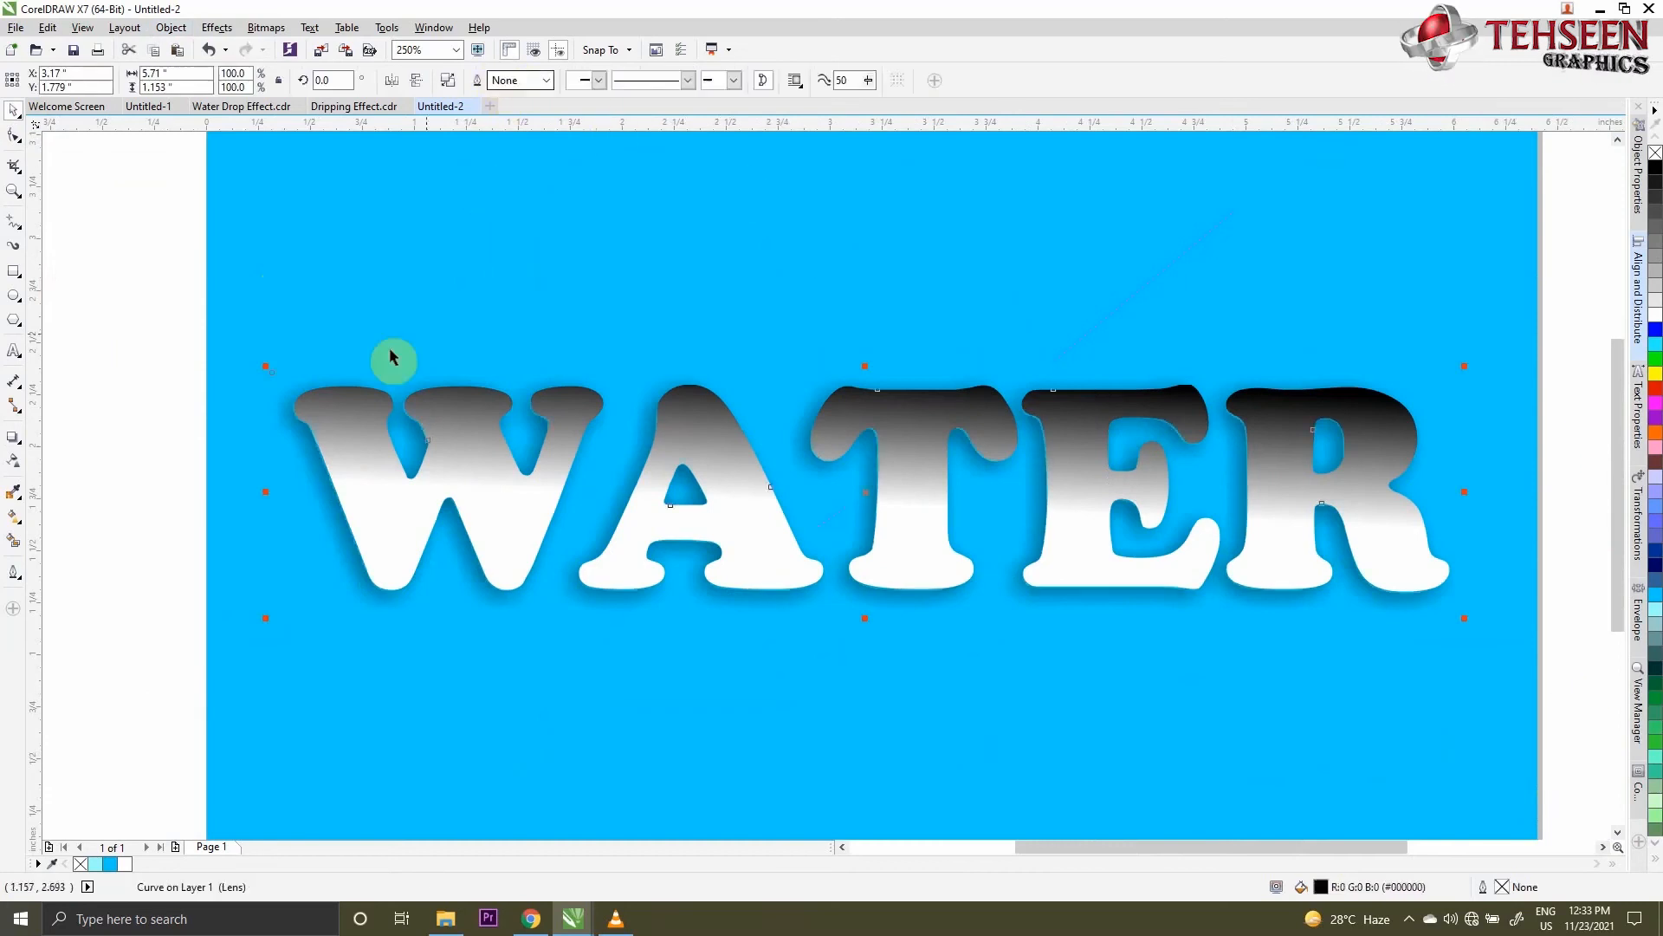
left_click(100, 296)
left_click(378, 500)
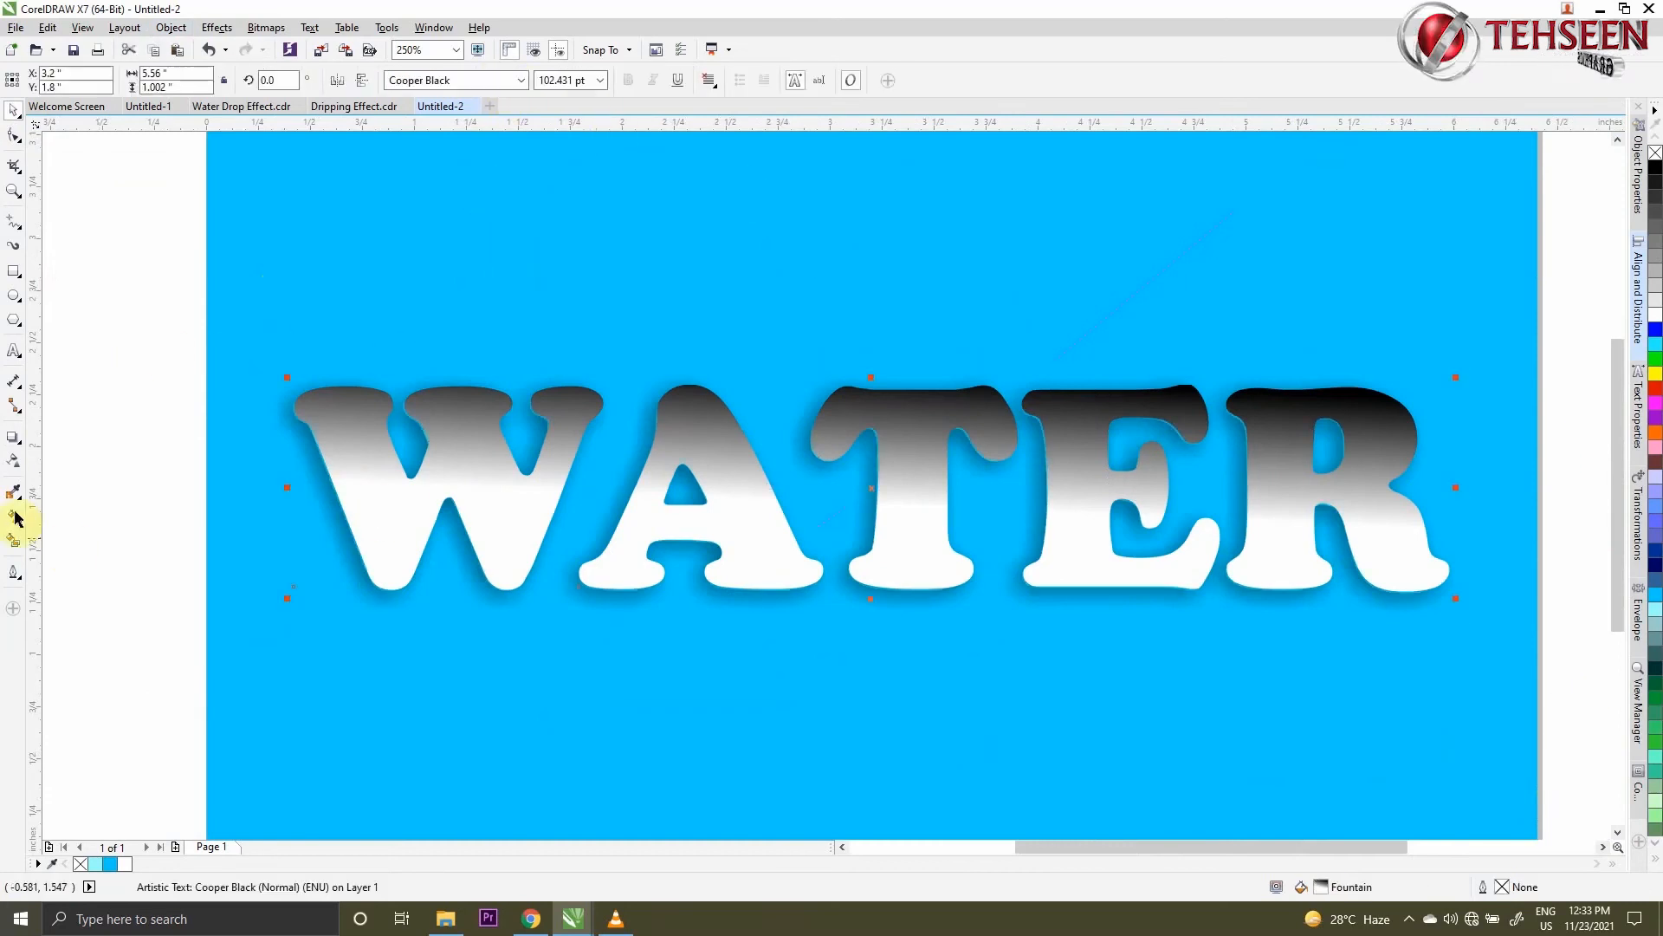
- Apply transparency to the WATER text with the Overlay merge mode
left_click(12, 463)
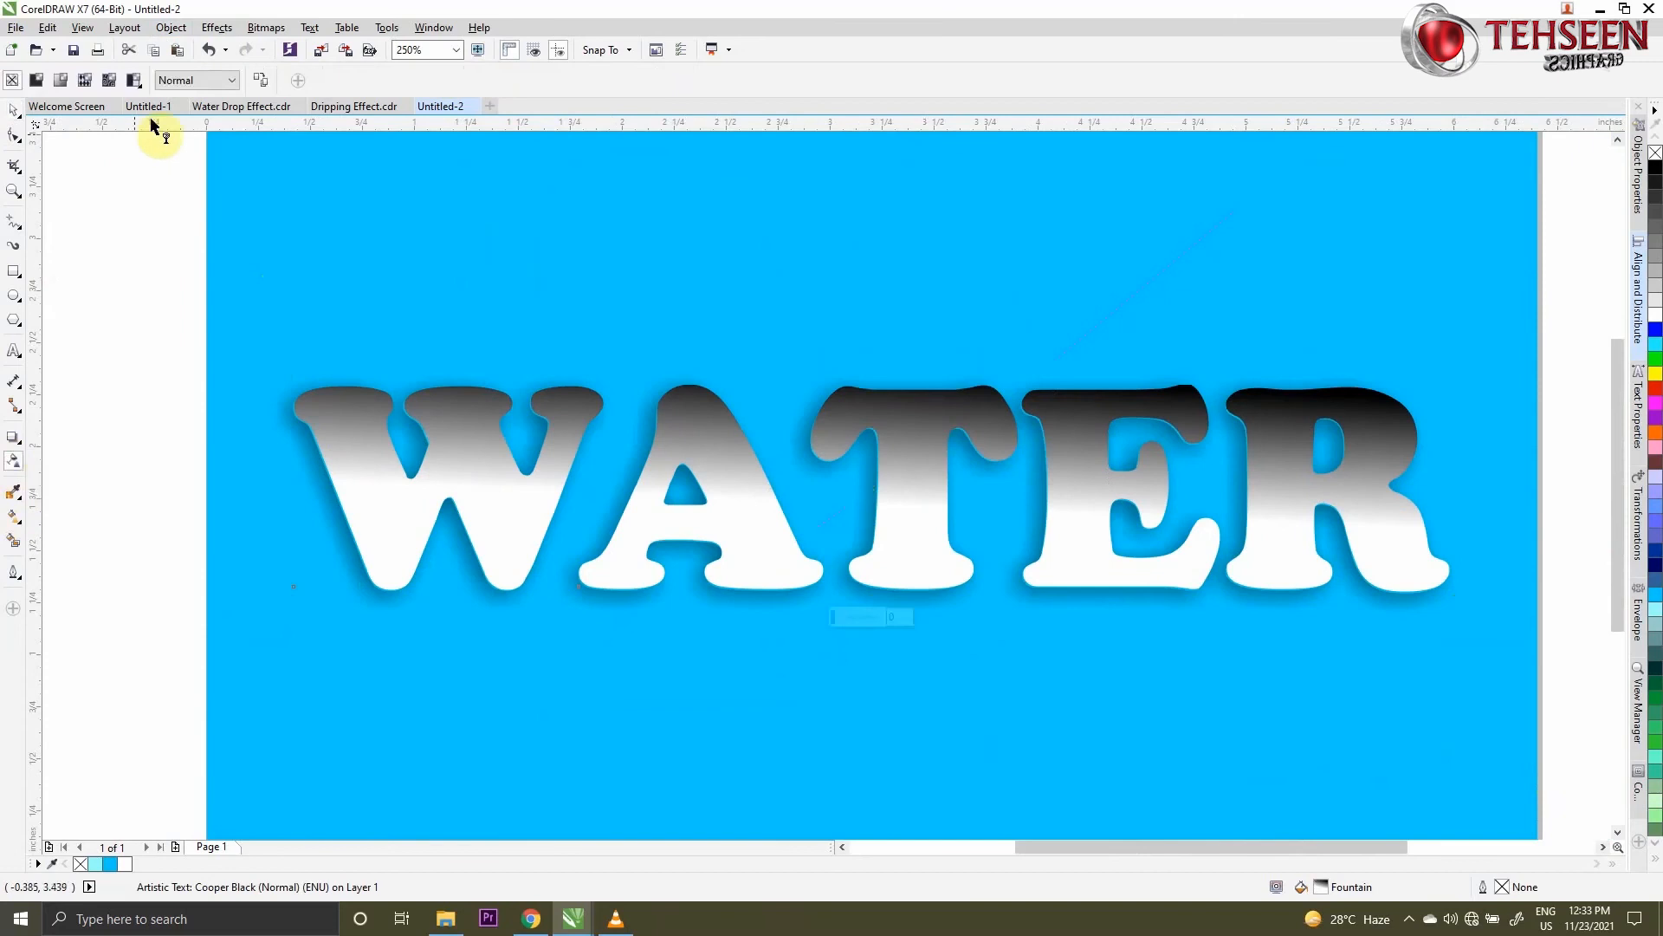
left_click(192, 79)
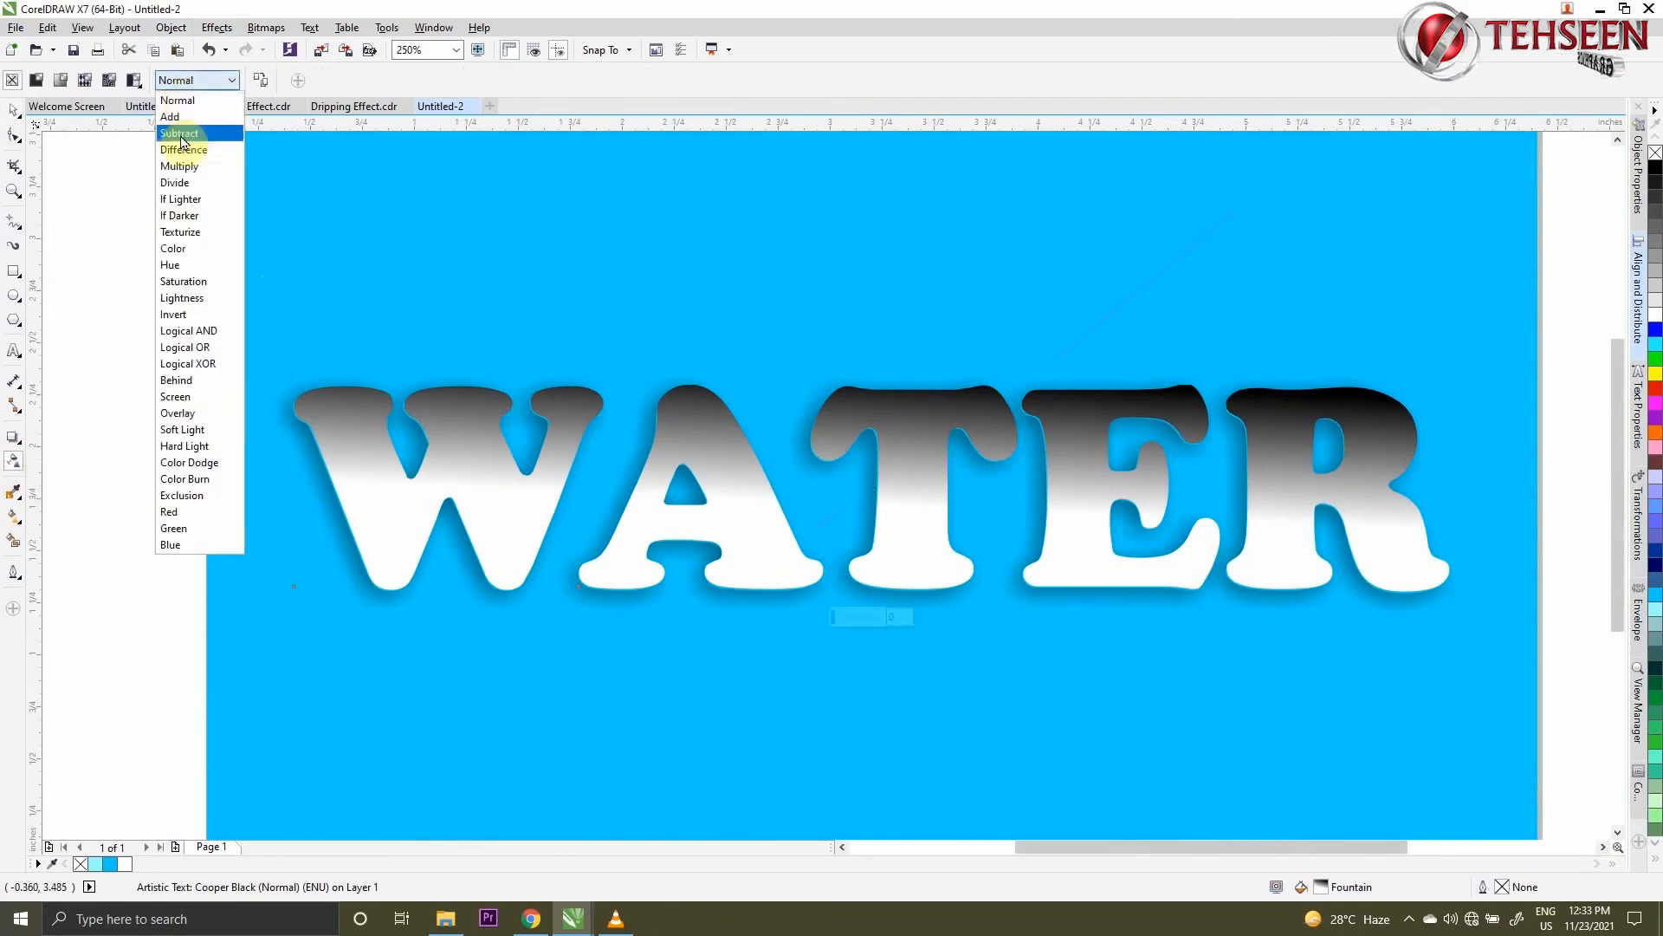
left_click(178, 413)
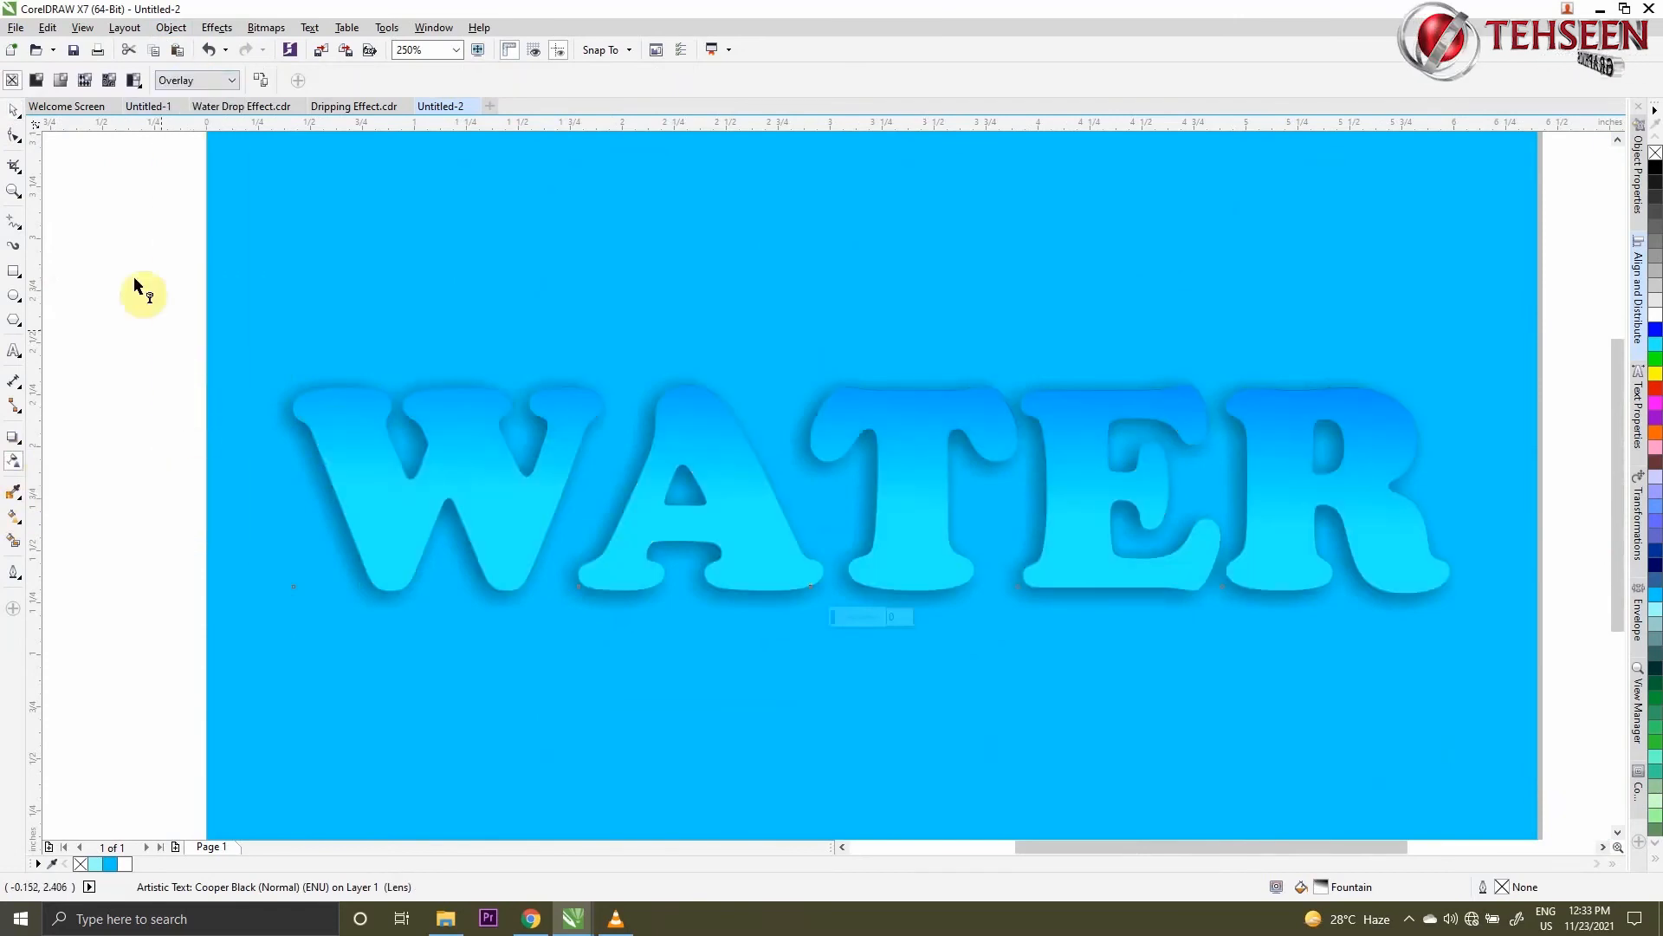
key("space")
scroll(614, 527, "down", 2)
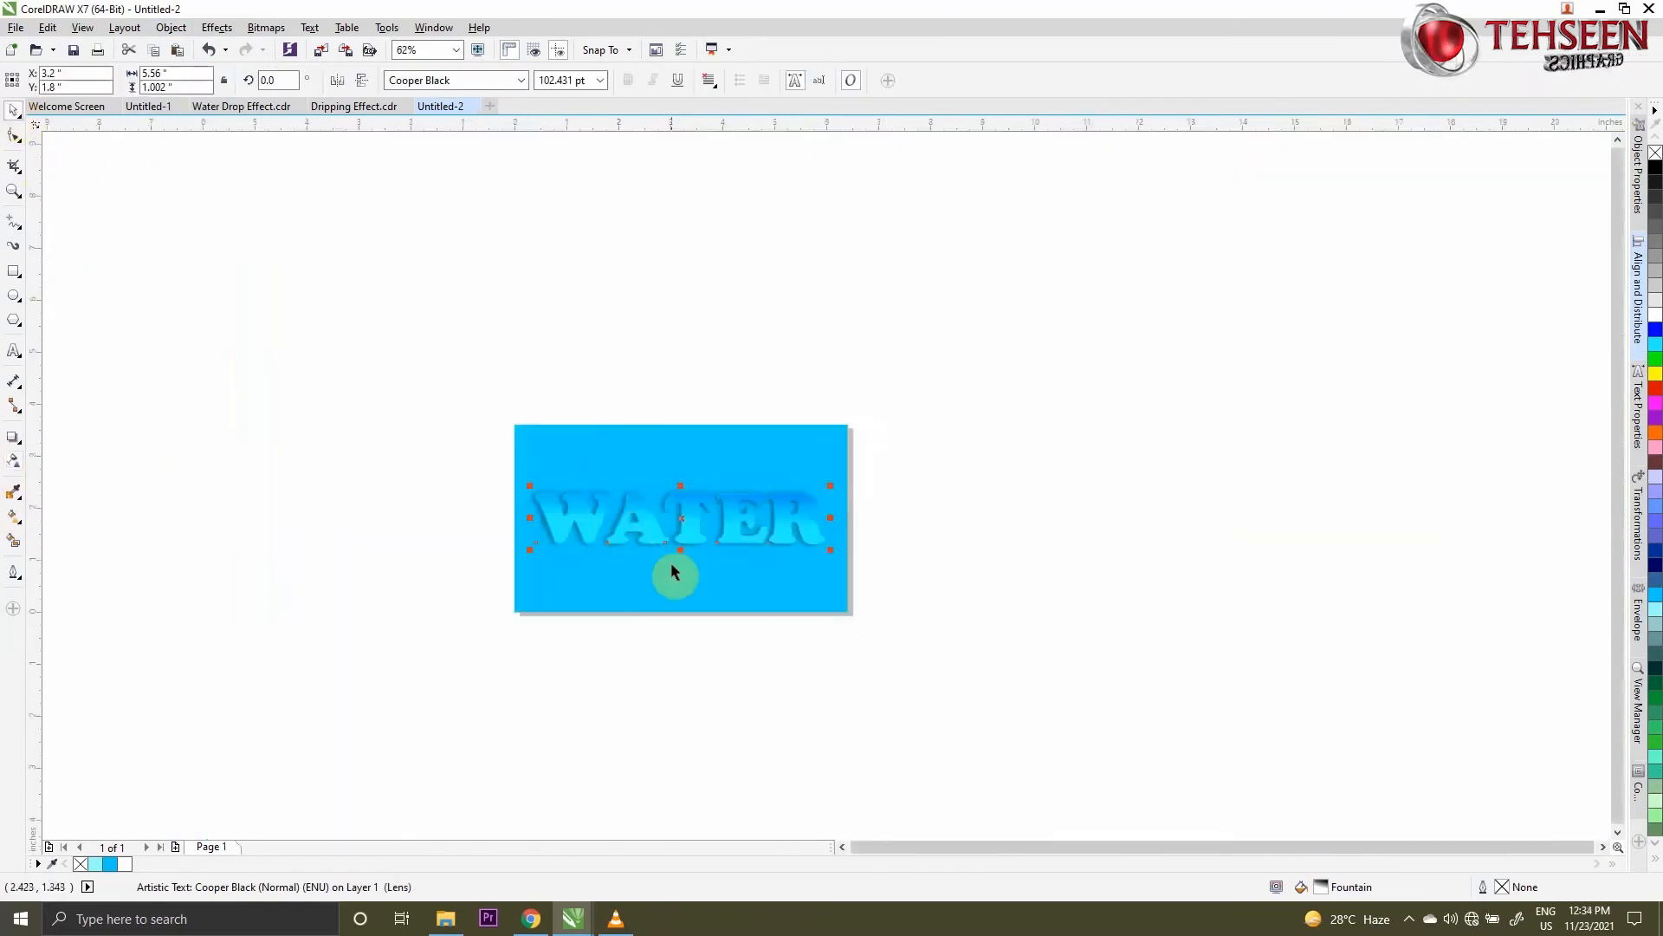
scroll(551, 538, "up", 2)
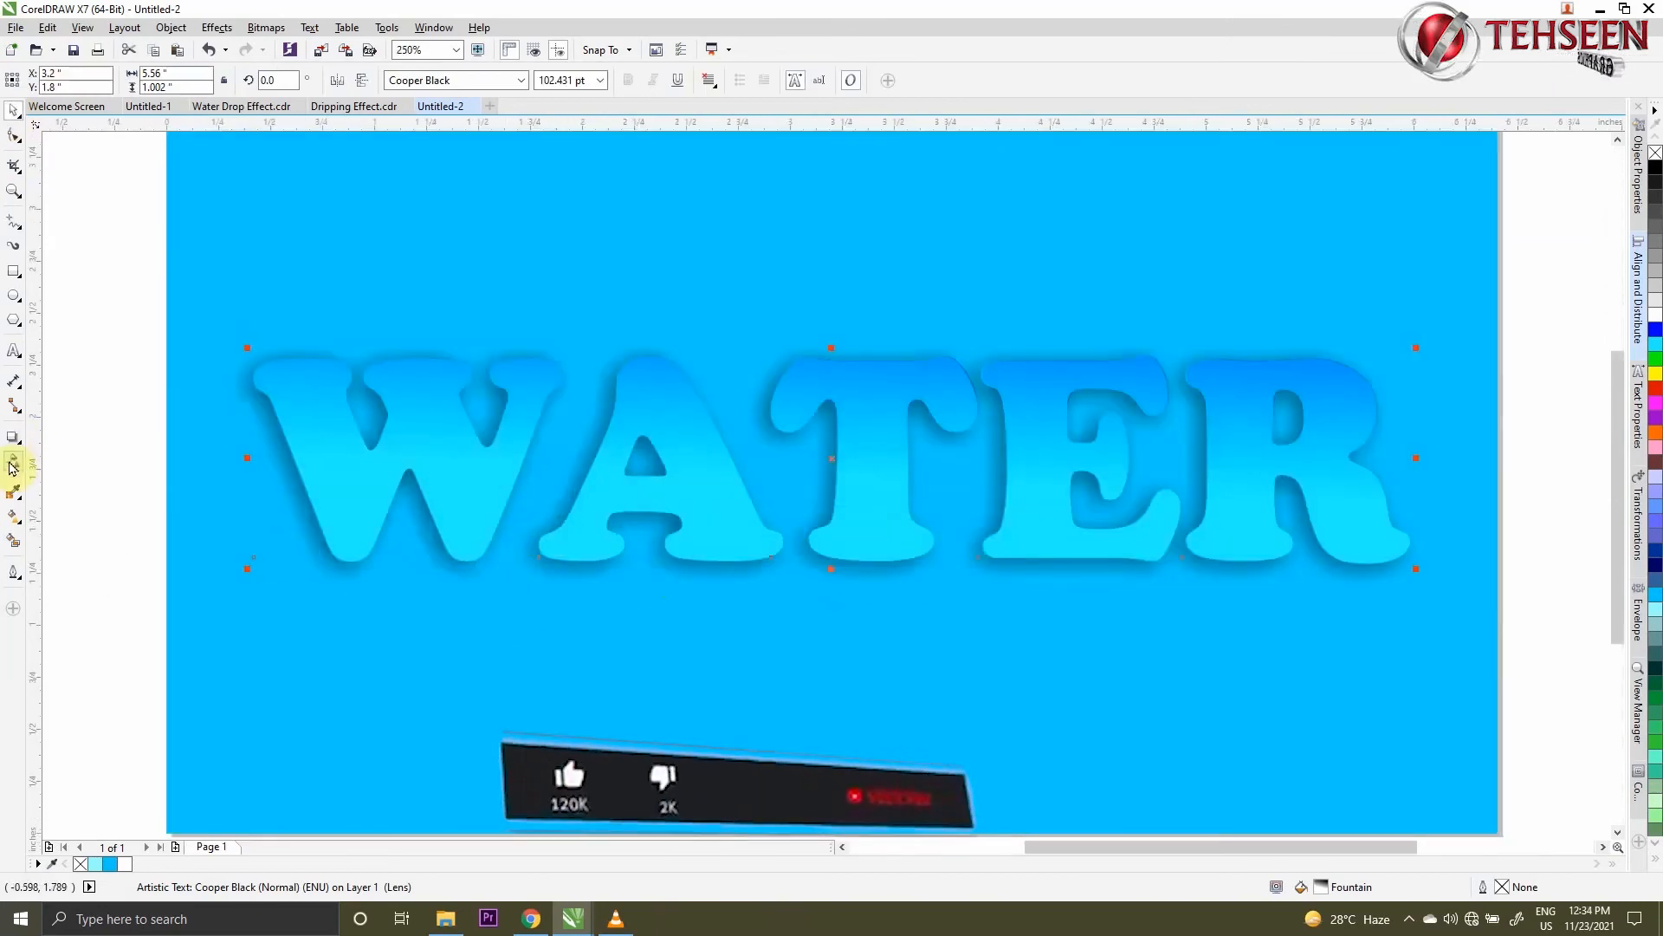
- Draw three short tapered Artistic Media highlight strokes on the W, on its left arm, upper middle and right arm
left_click(12, 248)
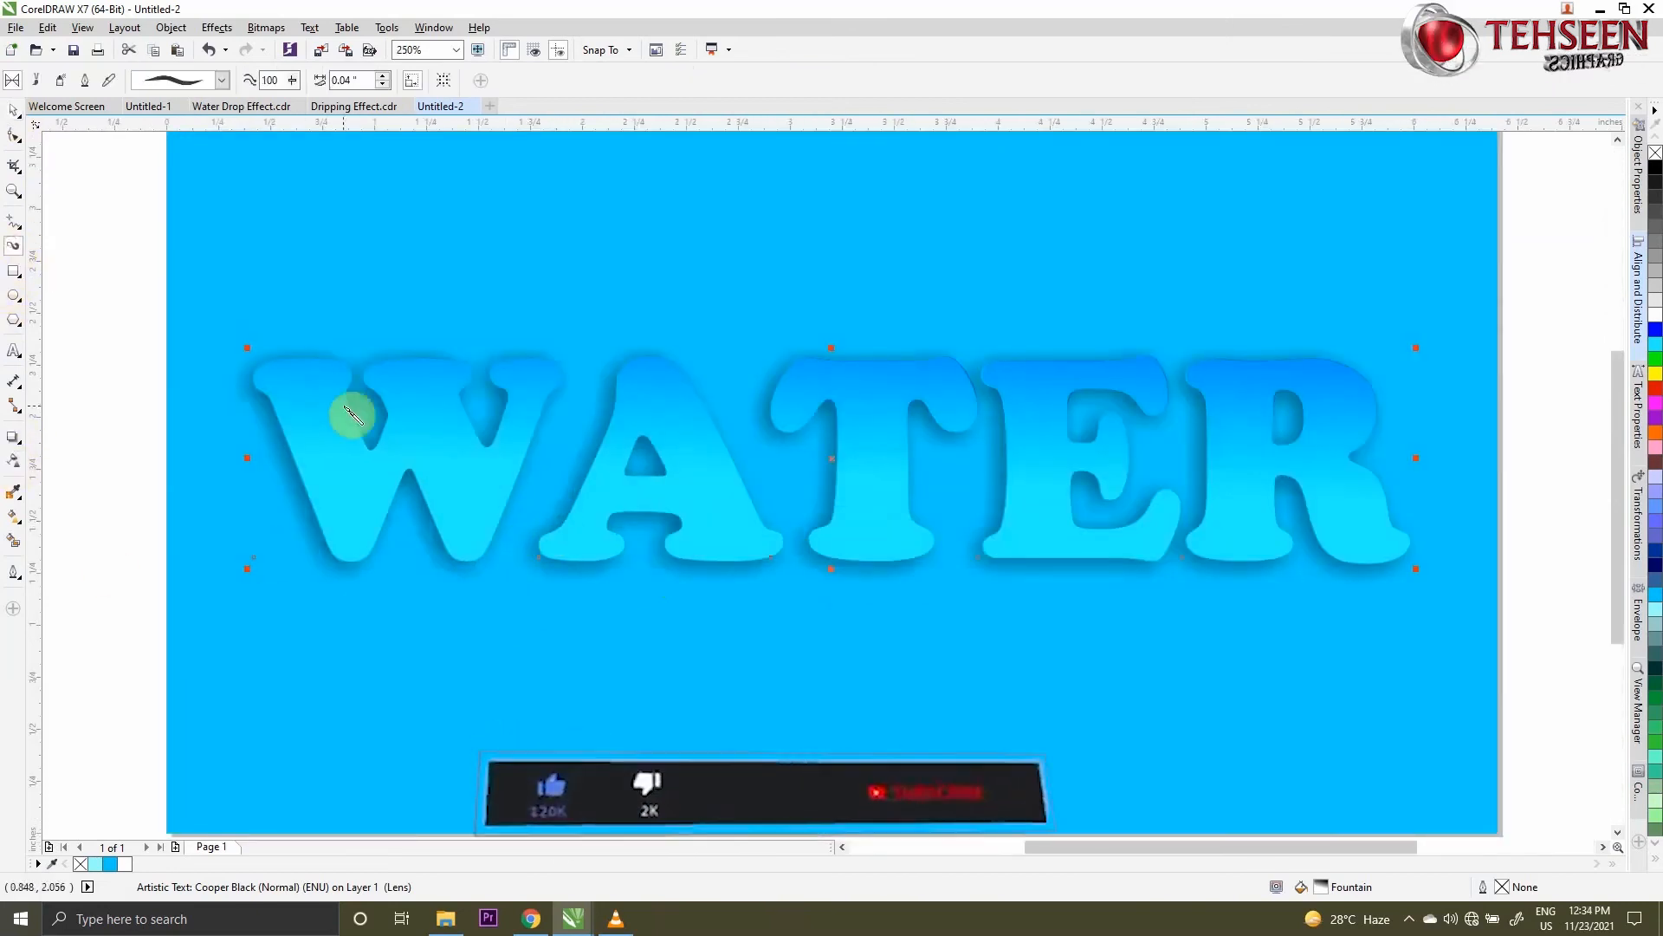
scroll(351, 407, "up", 2)
left_click_drag(375, 388, 390, 492)
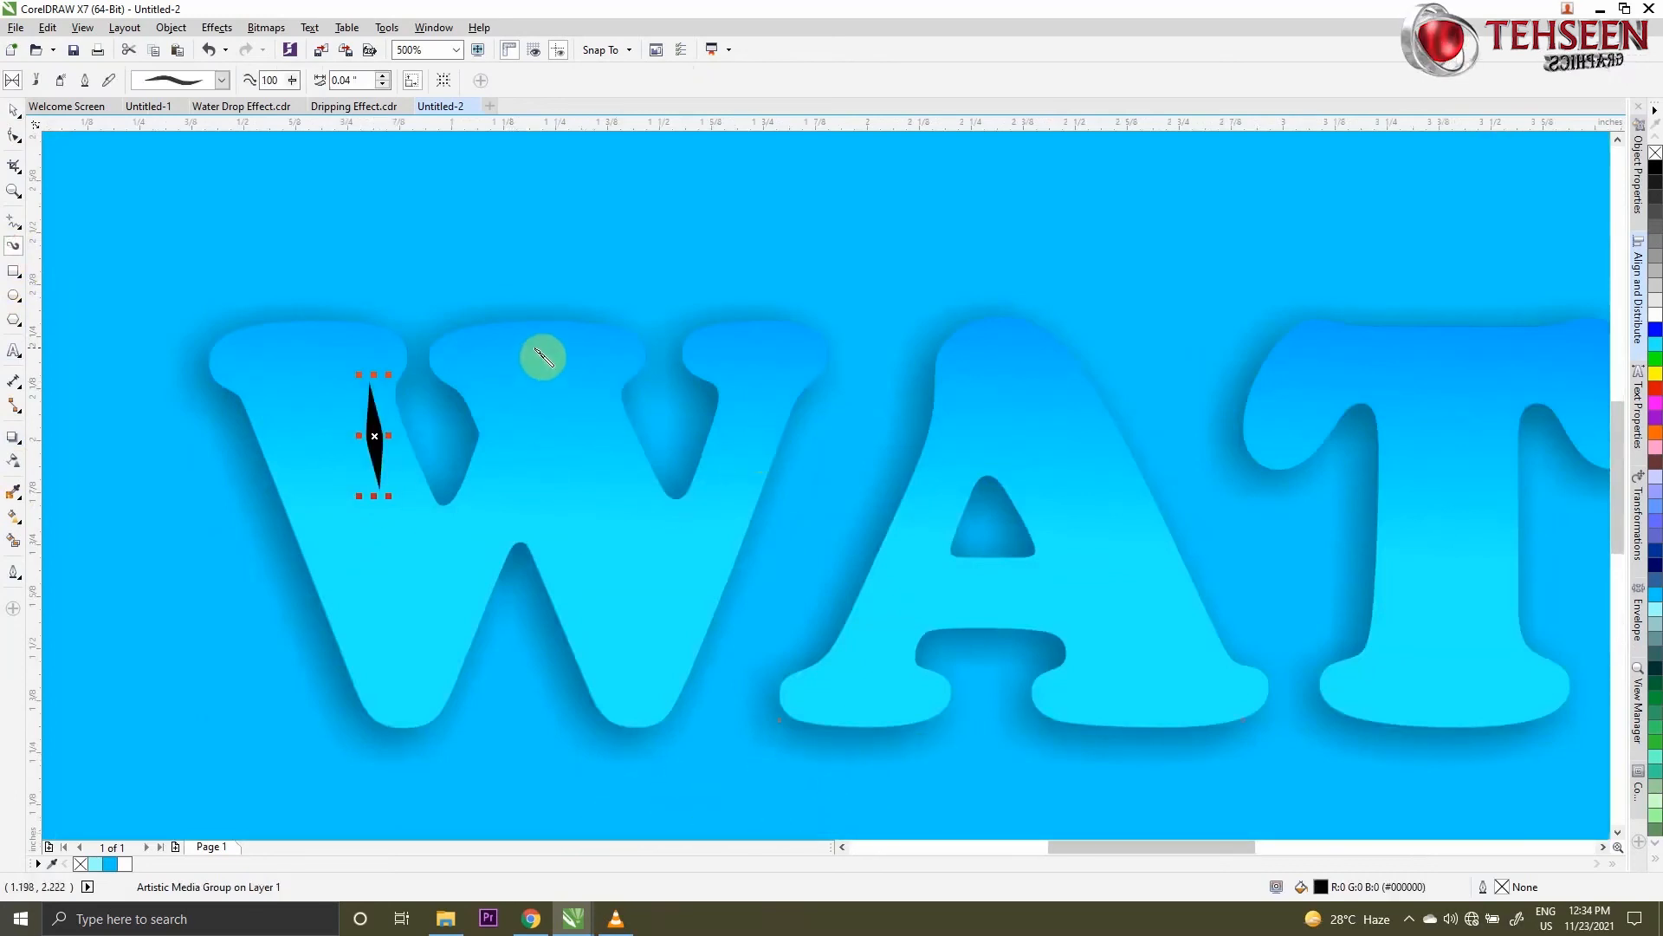
mouse_move(537, 346)
left_mouse_down()
mouse_move(610, 349)
mouse_move(598, 406)
left_mouse_up()
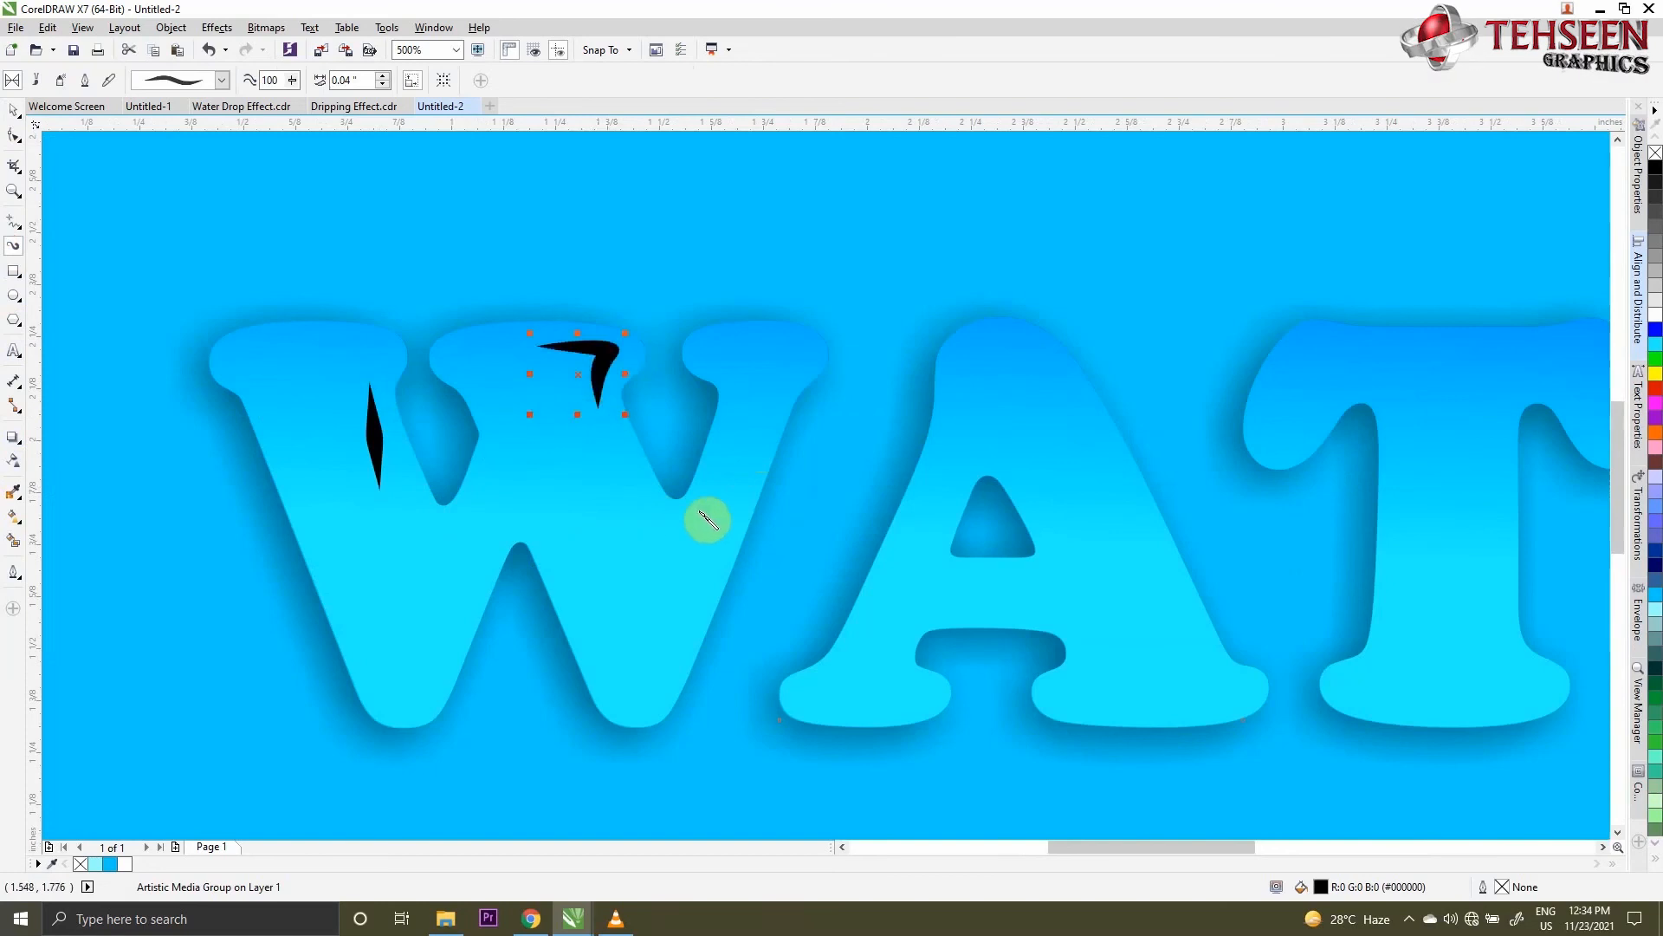
left_click_drag(745, 479, 703, 567)
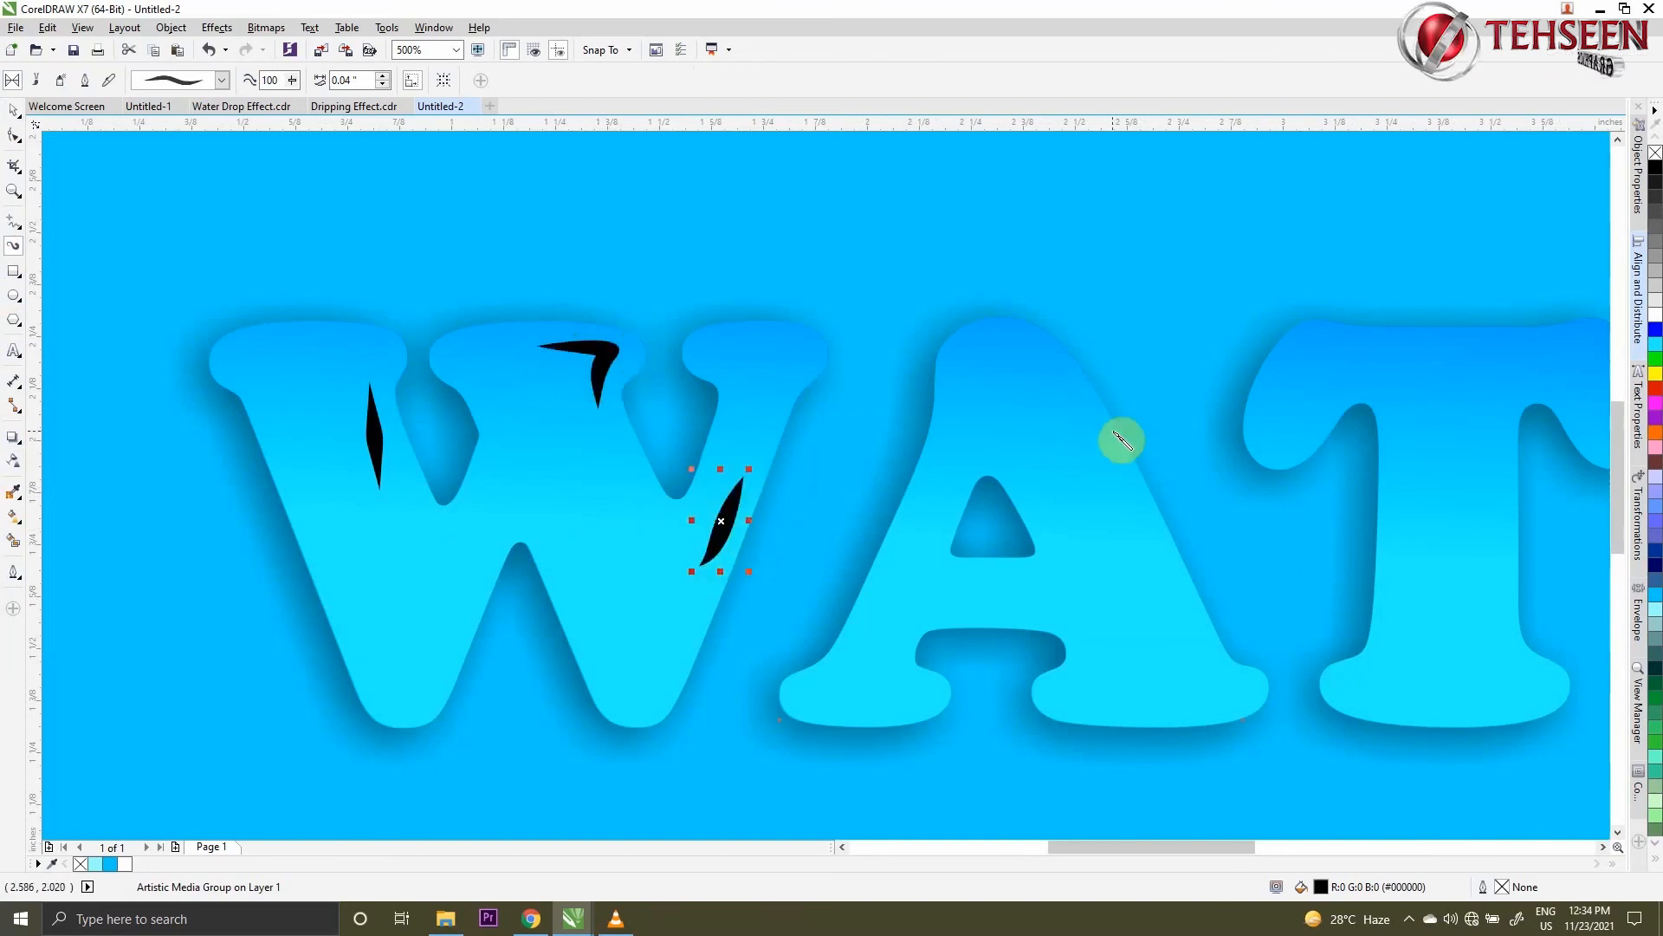
- Add two tapered highlight strokes to the A, on its right leg and its top, and shift the top one inward within the letter
left_click_drag(1099, 443, 1153, 582)
scroll(1107, 583, "down", 7)
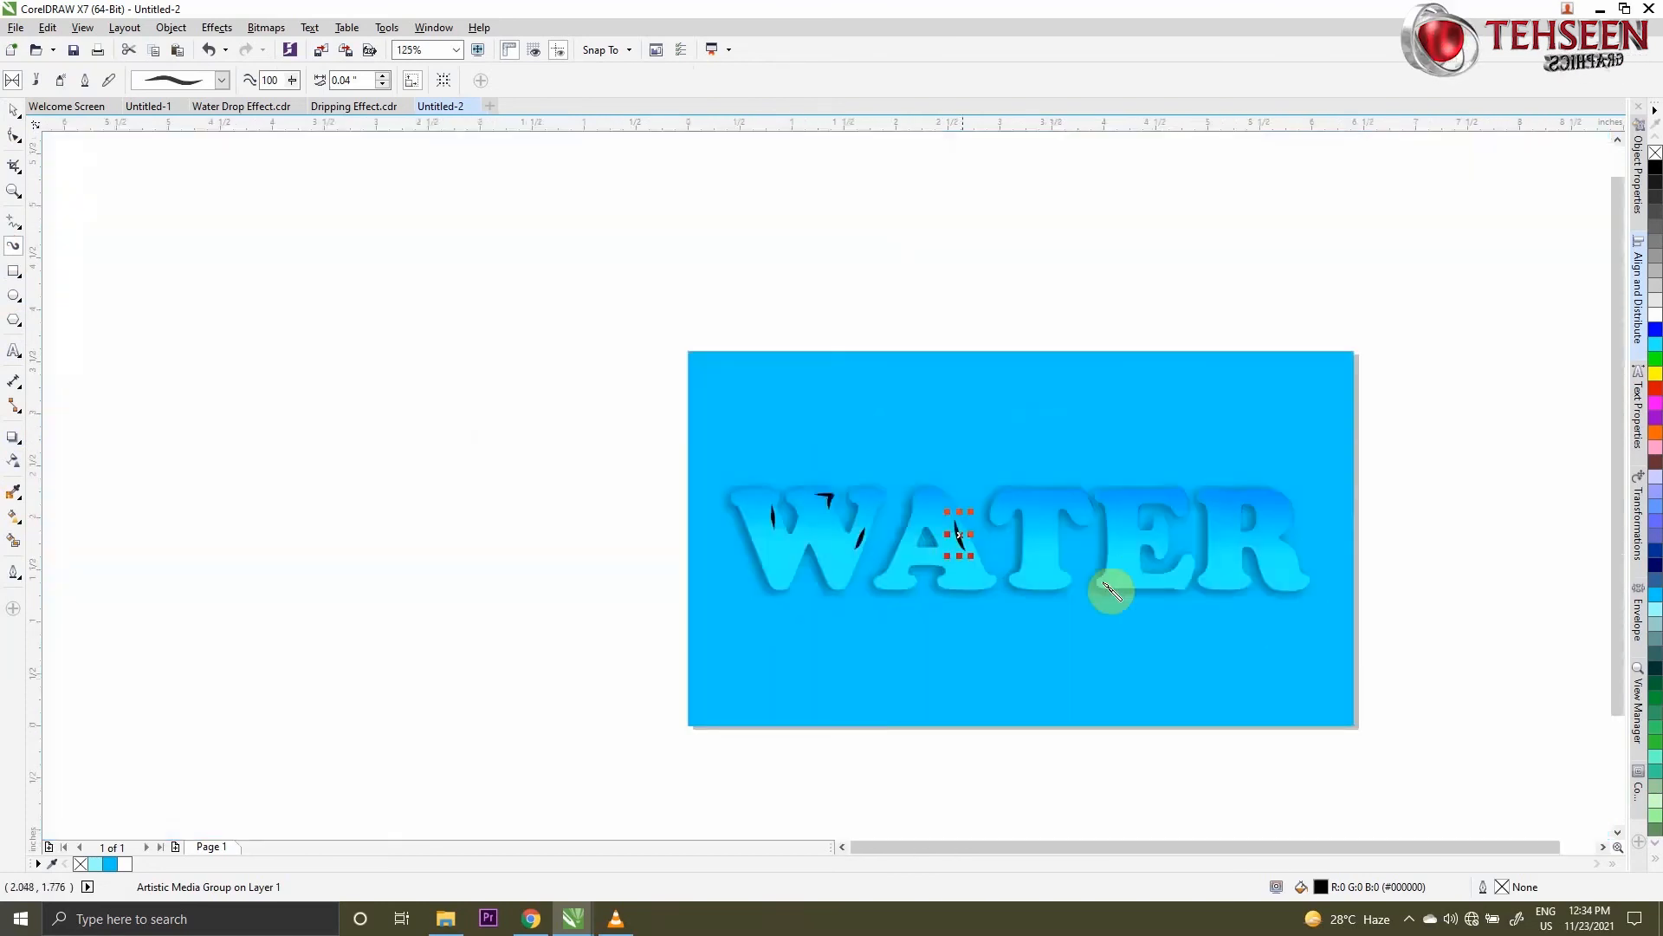
scroll(1090, 592, "up", 4)
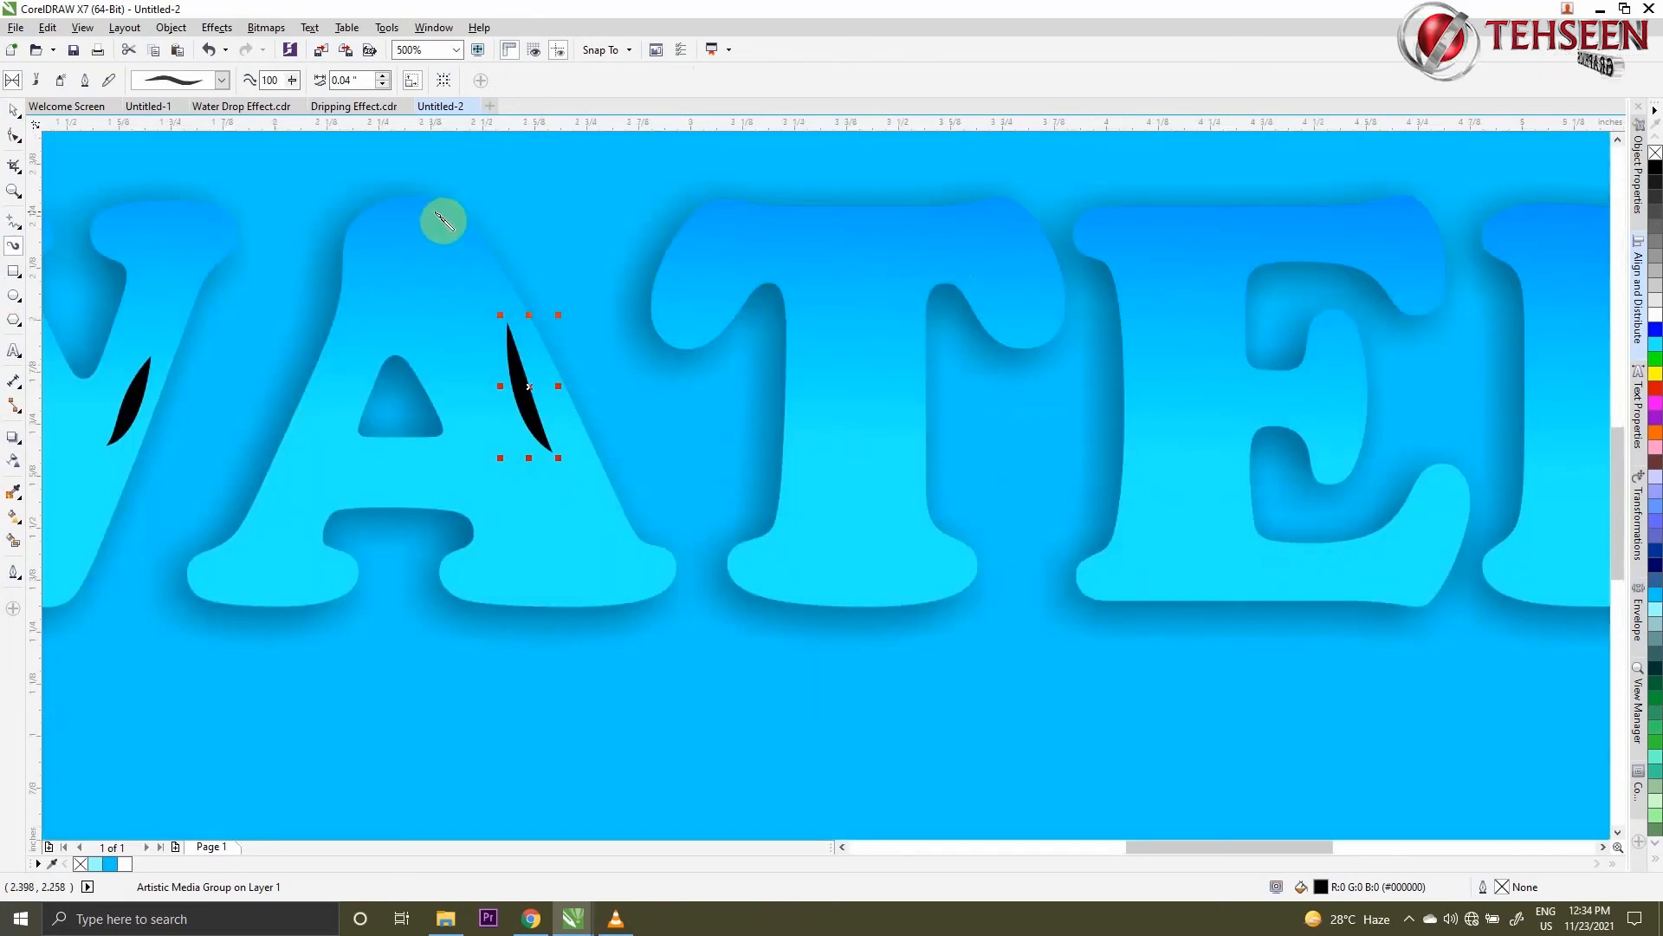
left_click_drag(430, 213, 477, 238)
scroll(456, 240, "up", 1)
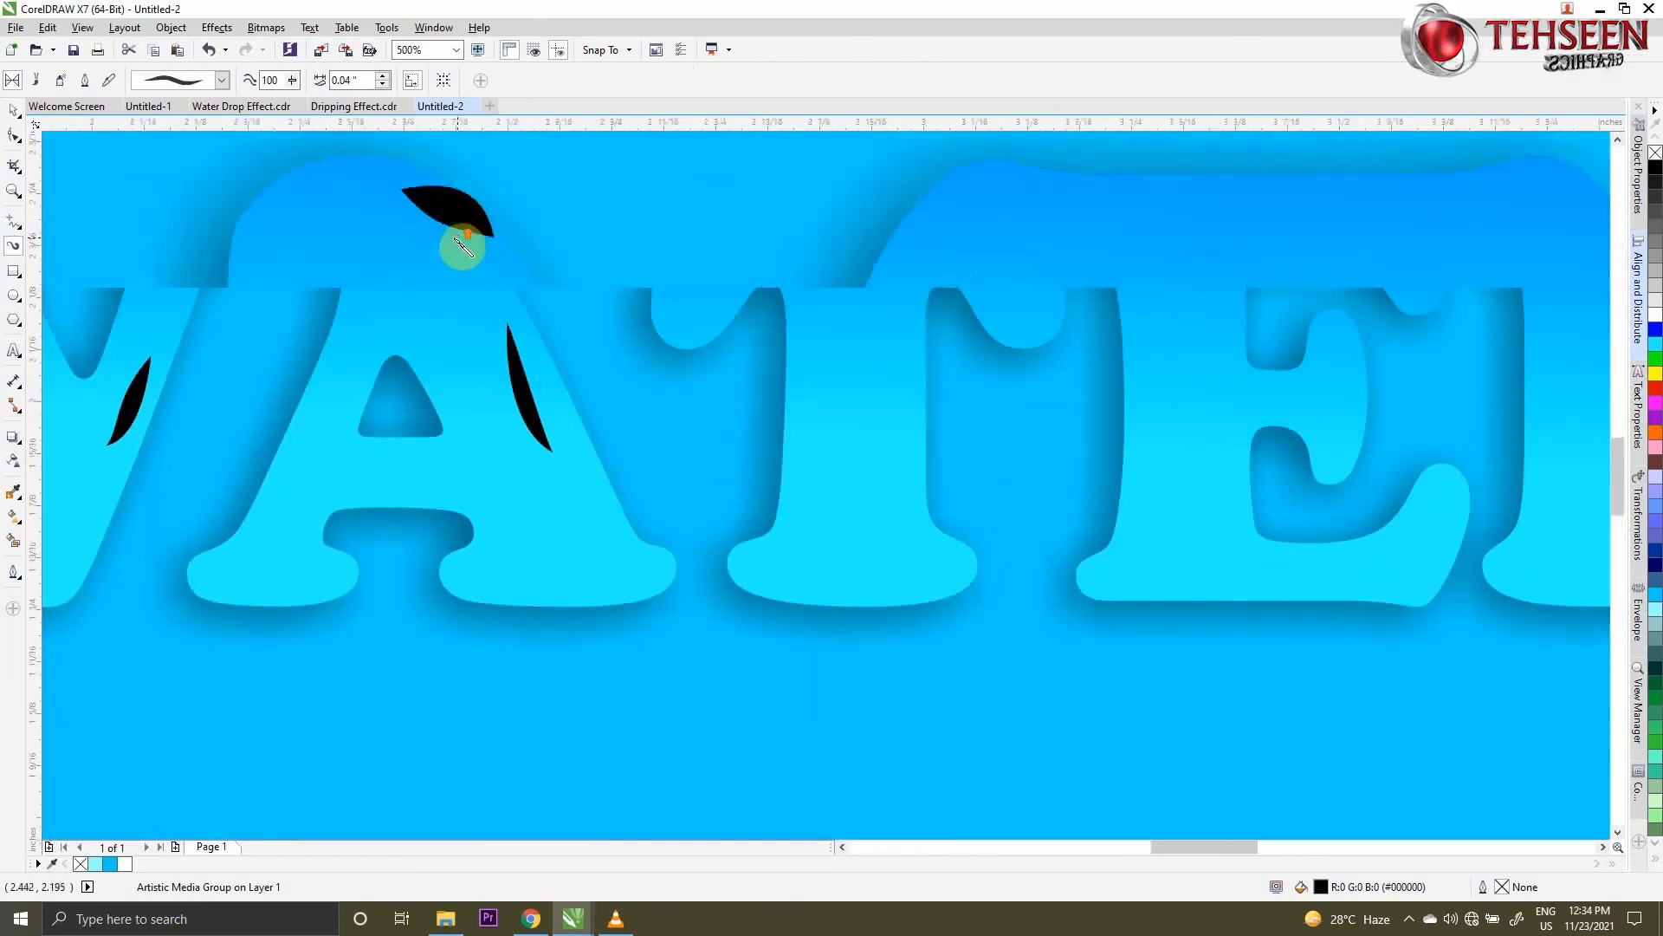
scroll(463, 247, "up", 2)
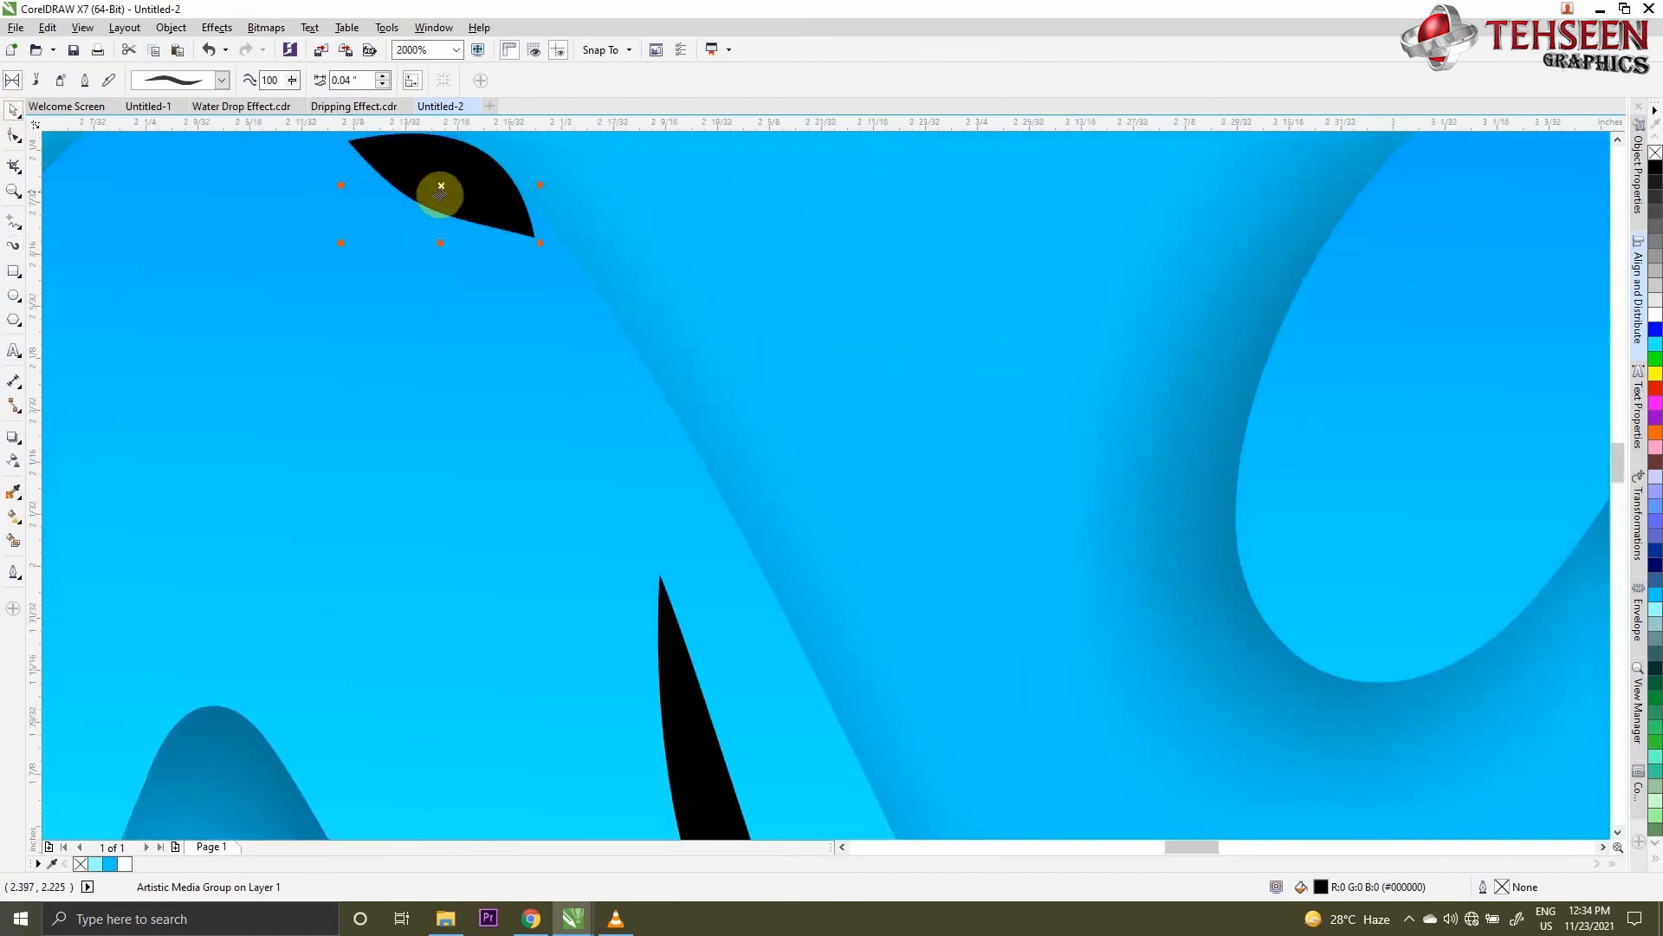
left_click_drag(438, 185, 363, 223)
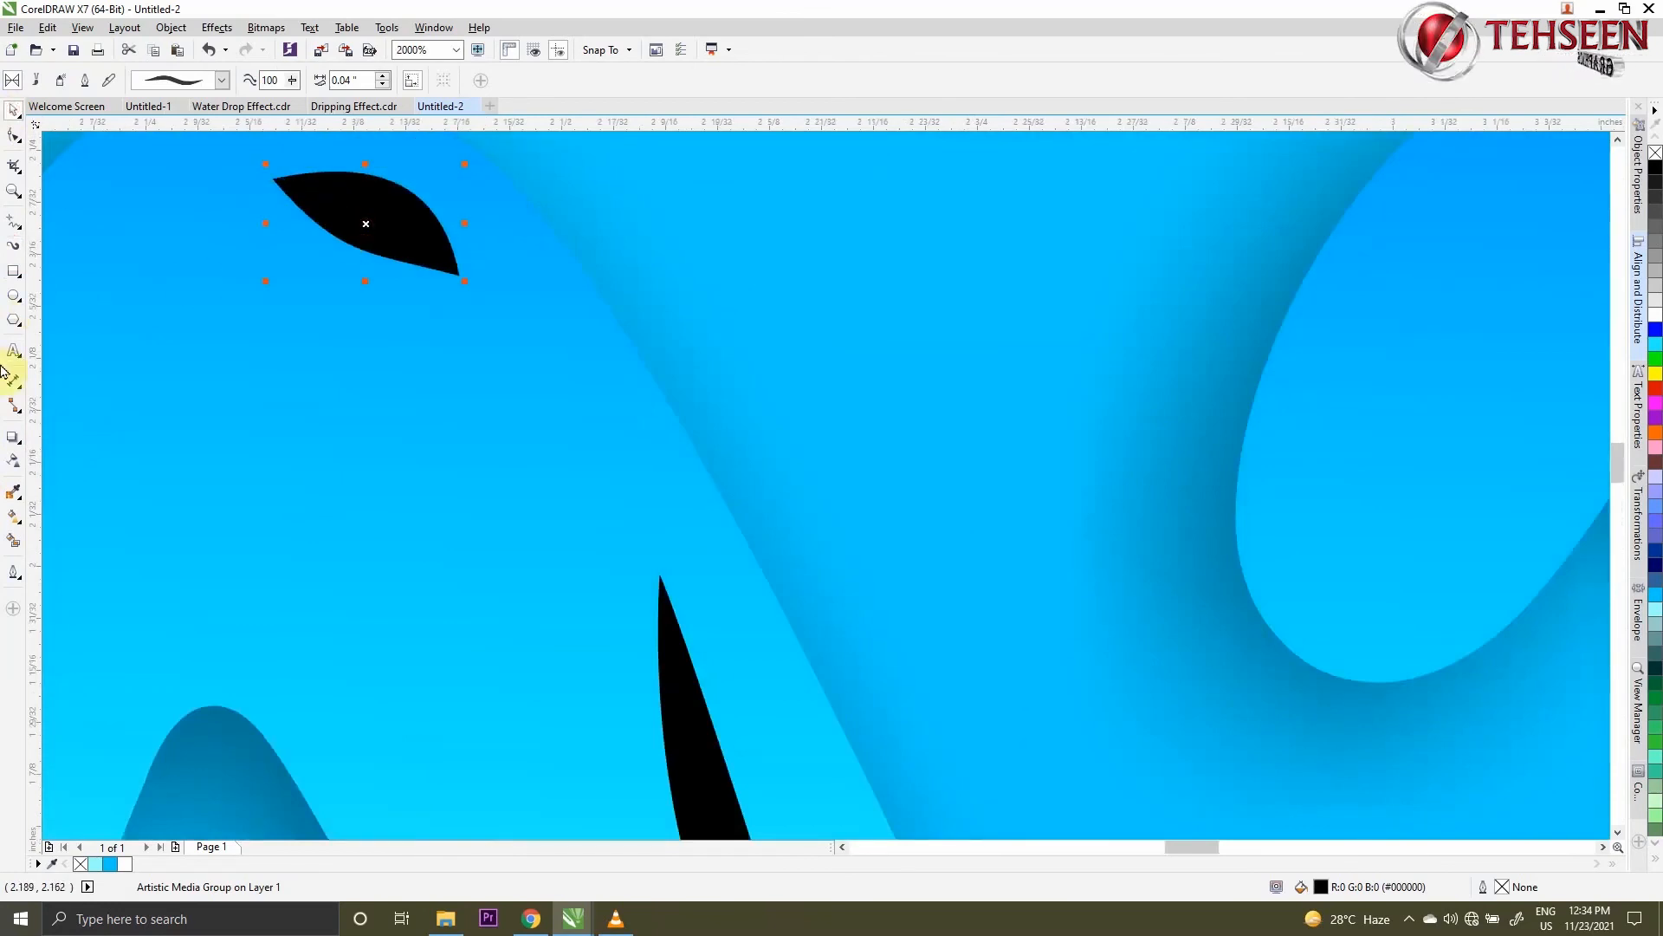
scroll(338, 390, "down", 2)
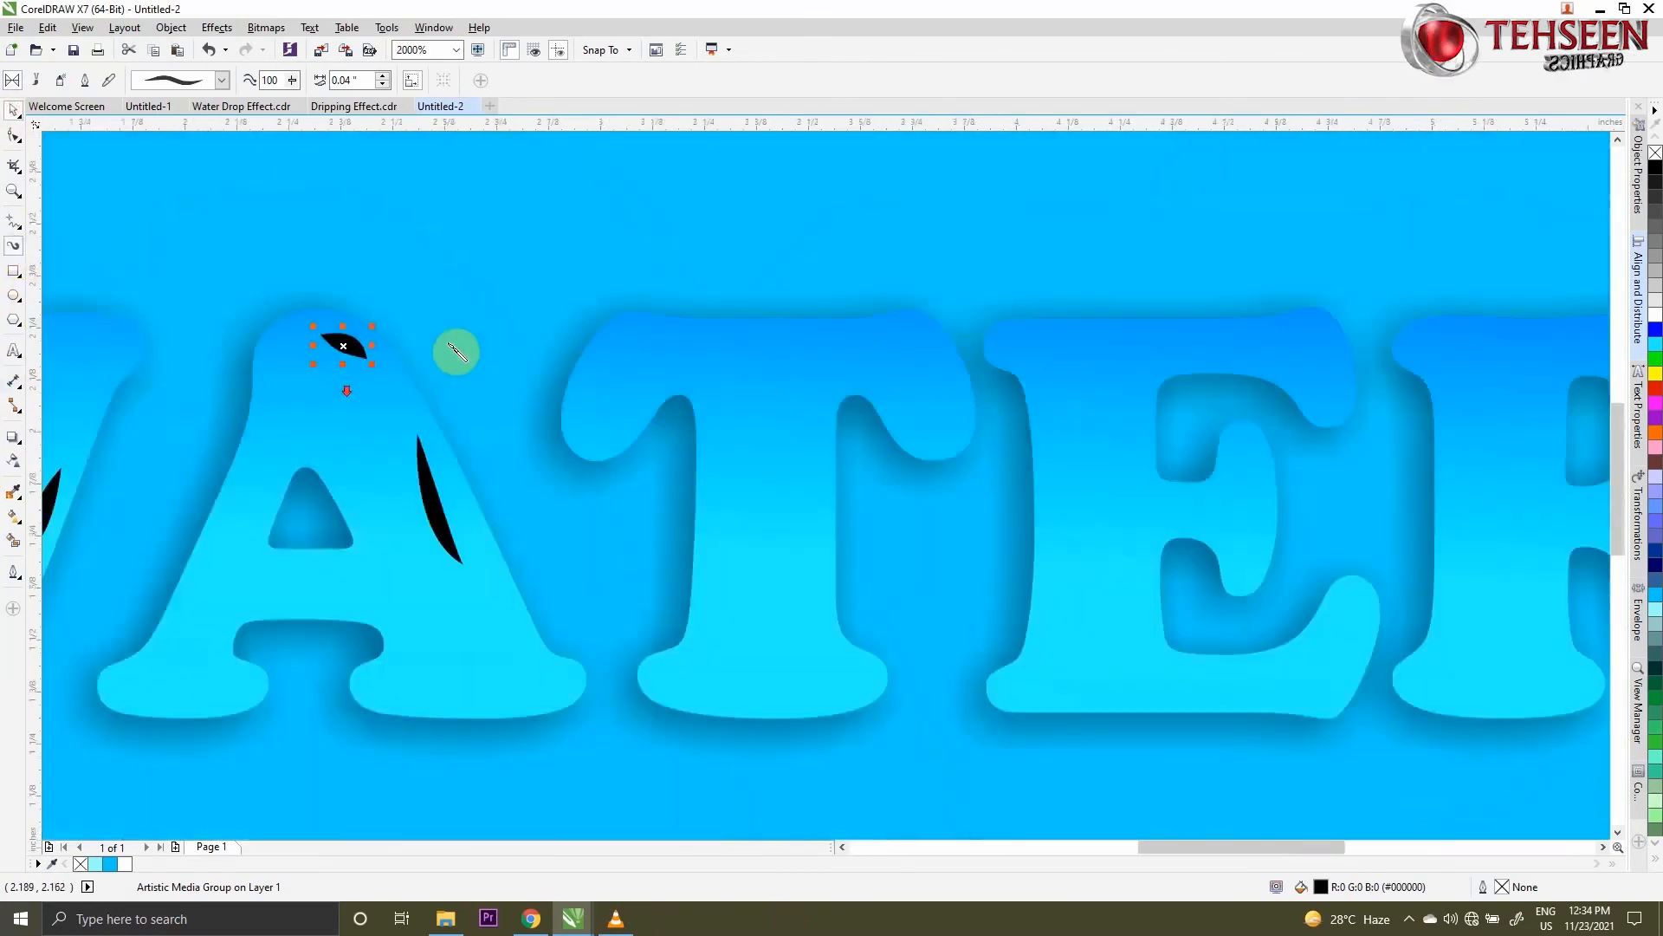
- Draw one highlight stroke on the T's stem and three on the E, at its middle arm, lower stem and upper arm tip
left_click_drag(828, 379, 824, 436)
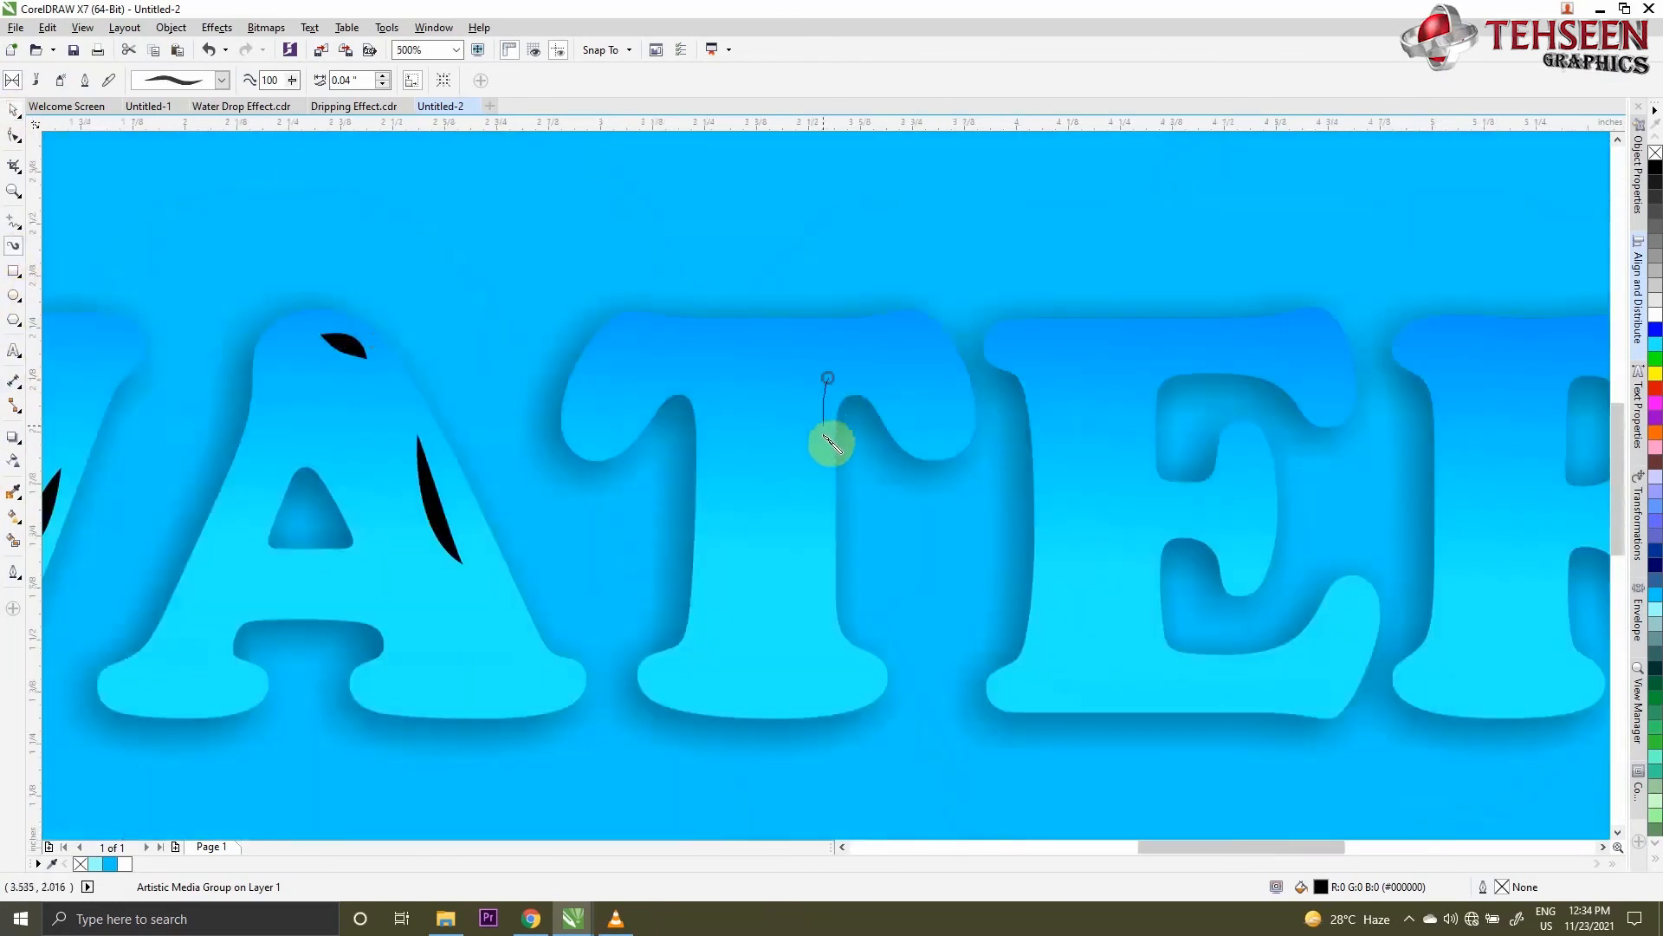
left_click_drag(827, 501, 820, 513)
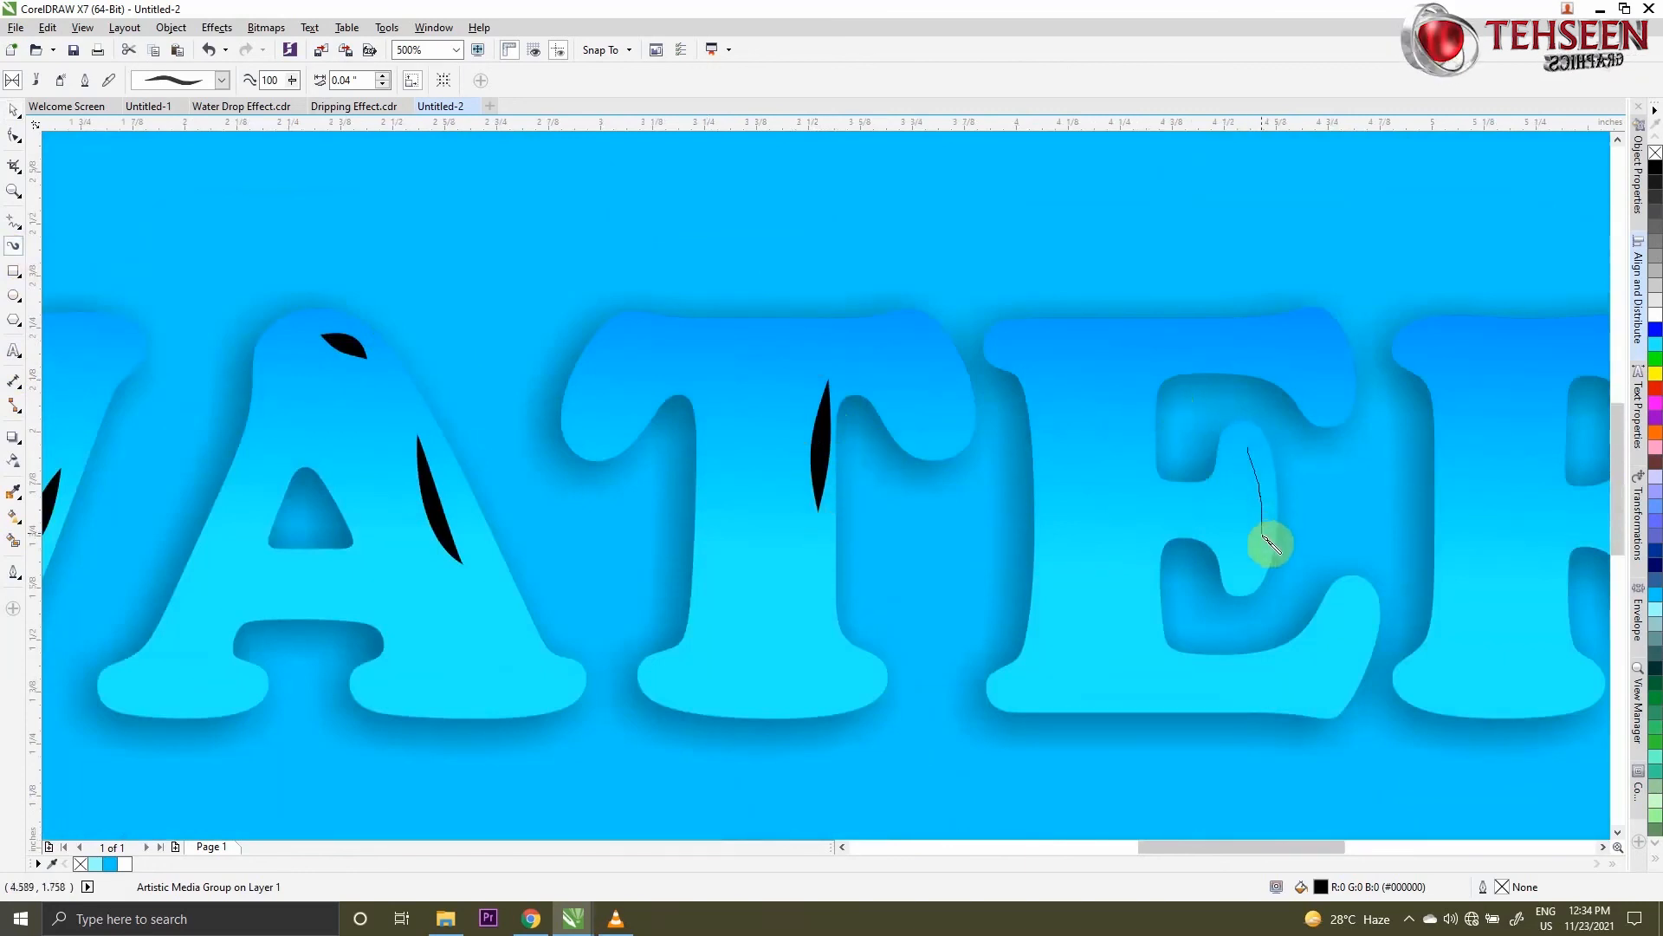
left_click_drag(1269, 544, 1270, 545)
left_click_drag(1139, 562, 1139, 661)
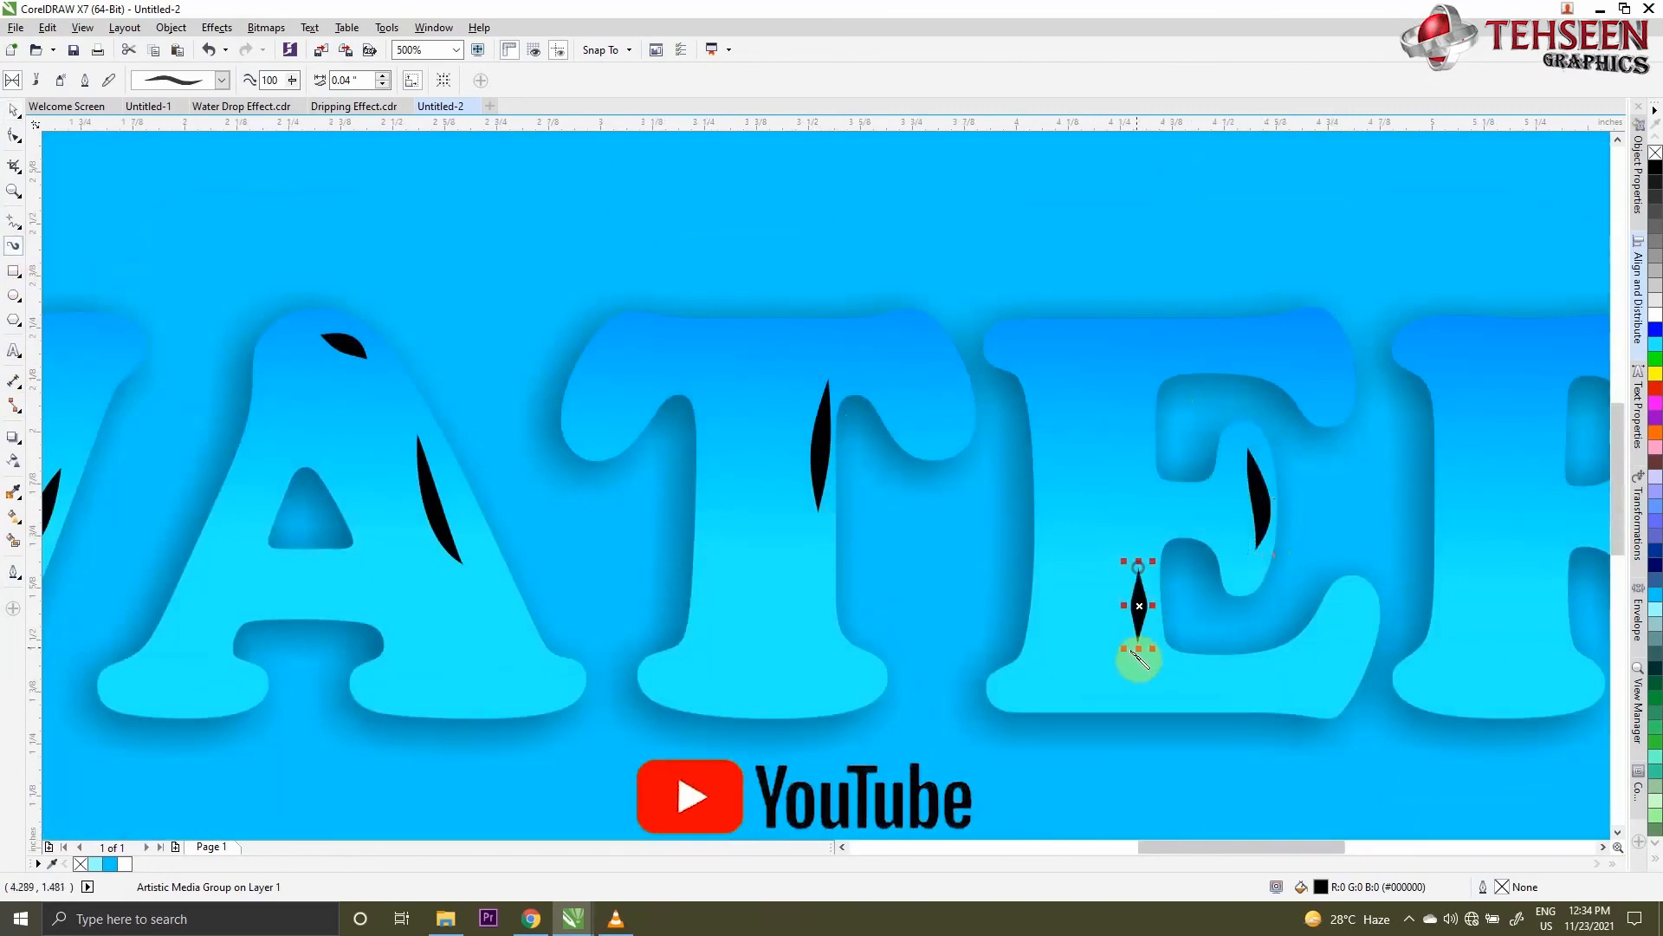
scroll(914, 625, "down", 3)
scroll(1031, 675, "up", 3)
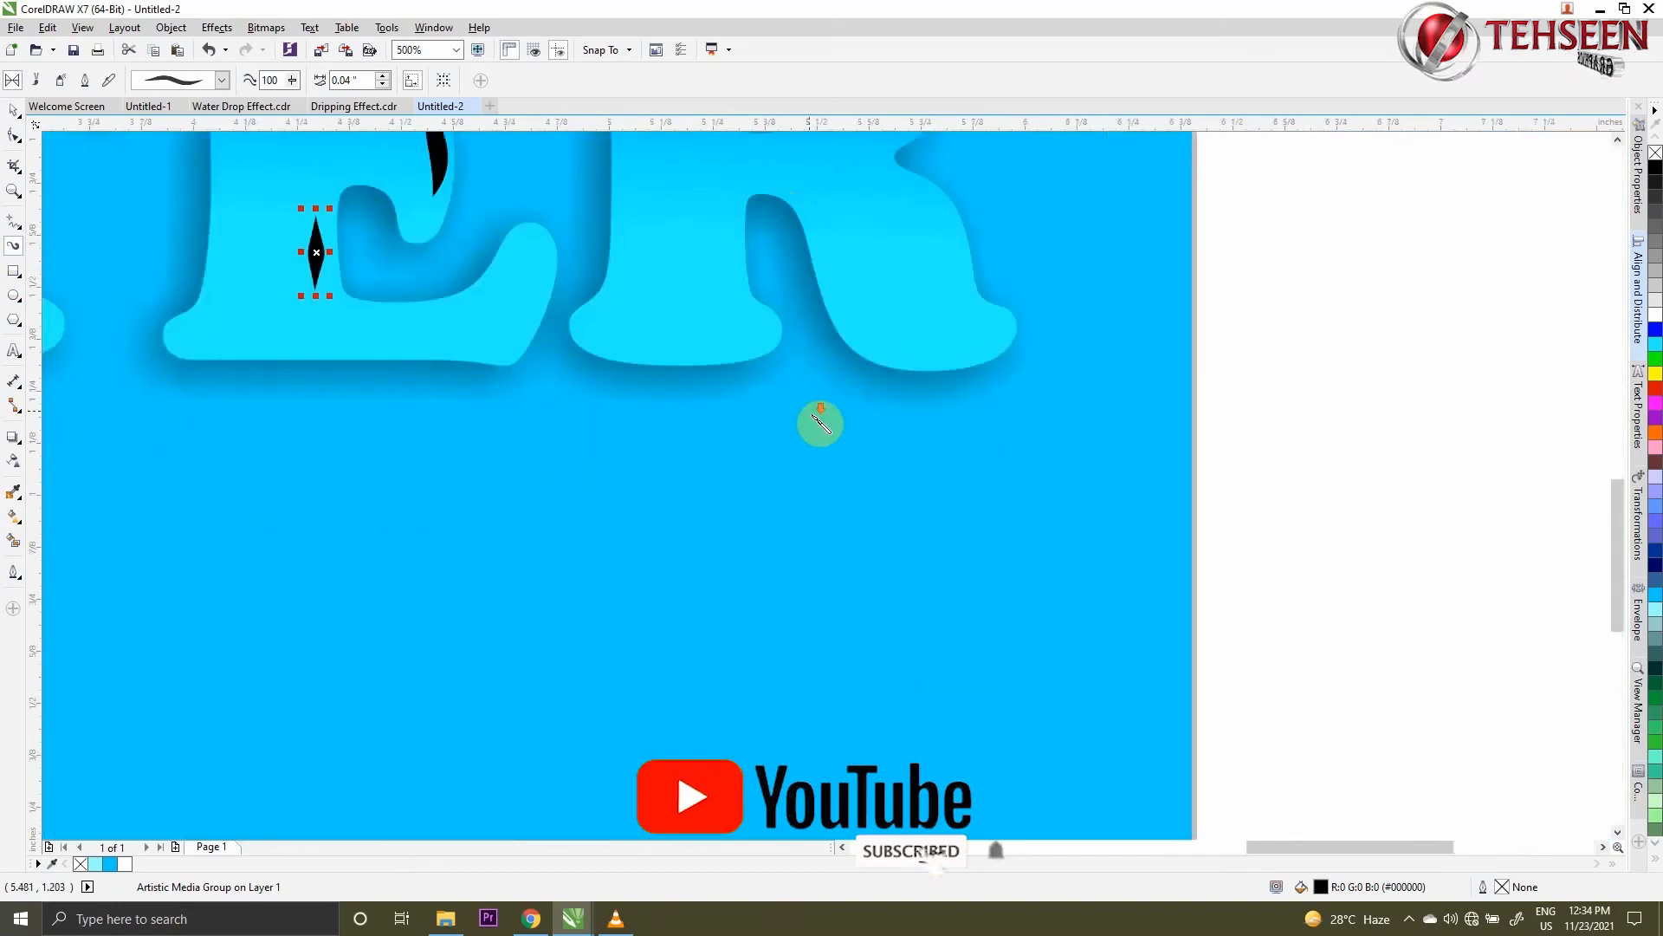
scroll(728, 325, "down", 3)
scroll(731, 318, "up", 2)
left_click_drag(738, 297, 743, 341)
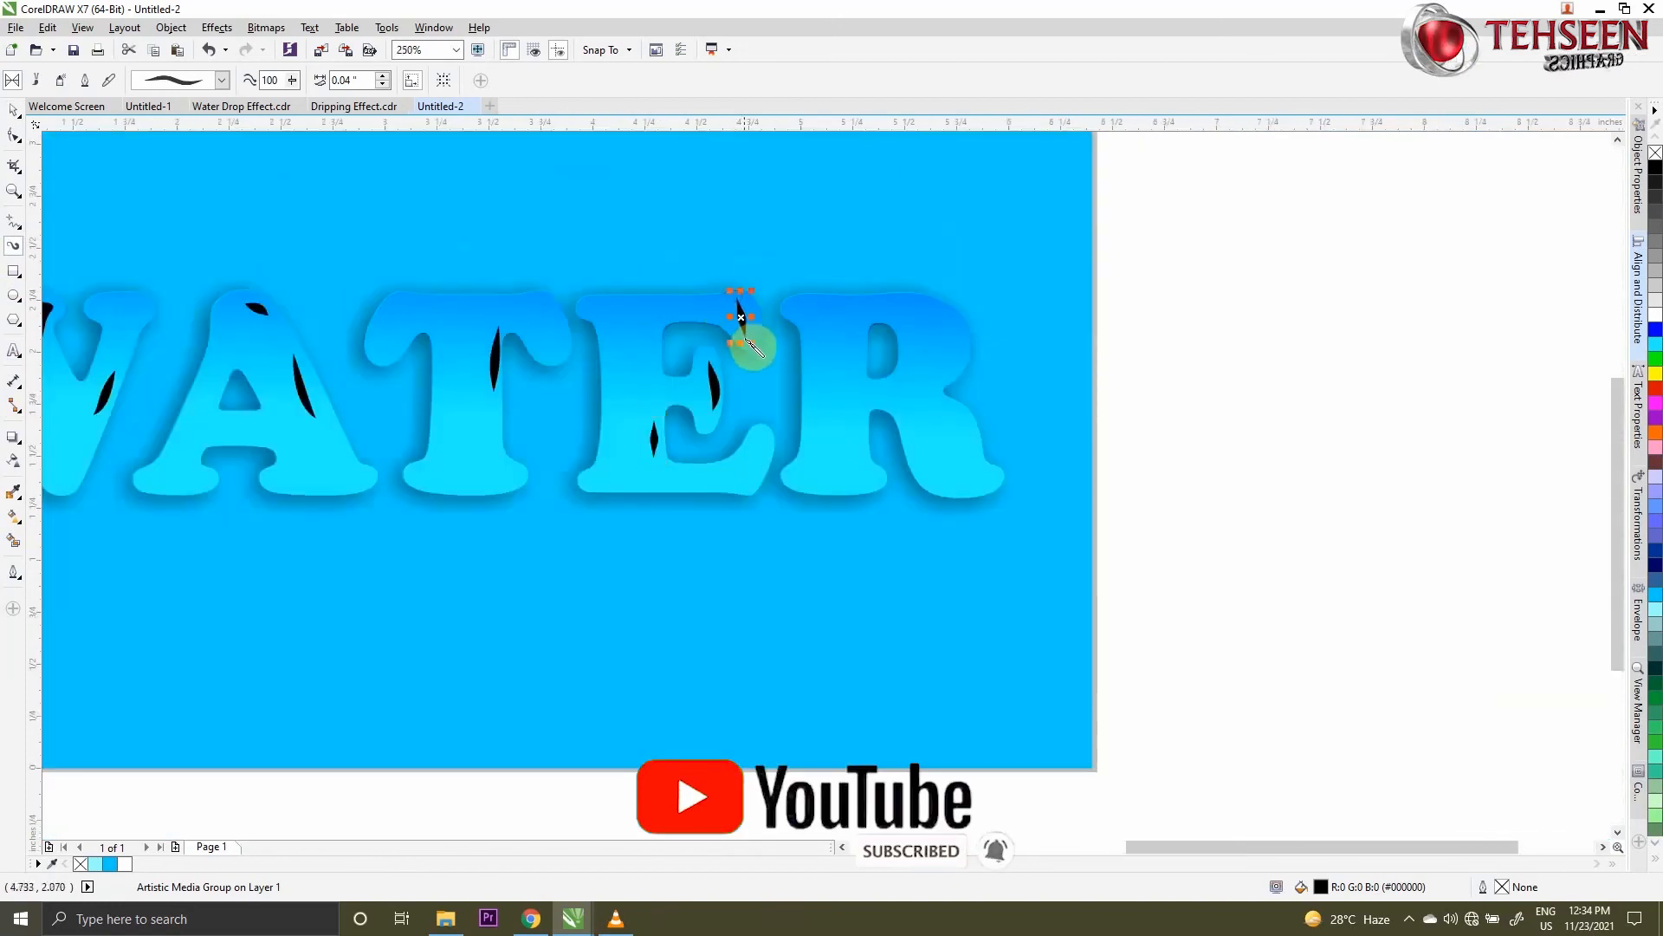
- Draw two highlight strokes on the R, a curved one along its bowl and a short one on its lower stem
left_click_drag(934, 312, 941, 378)
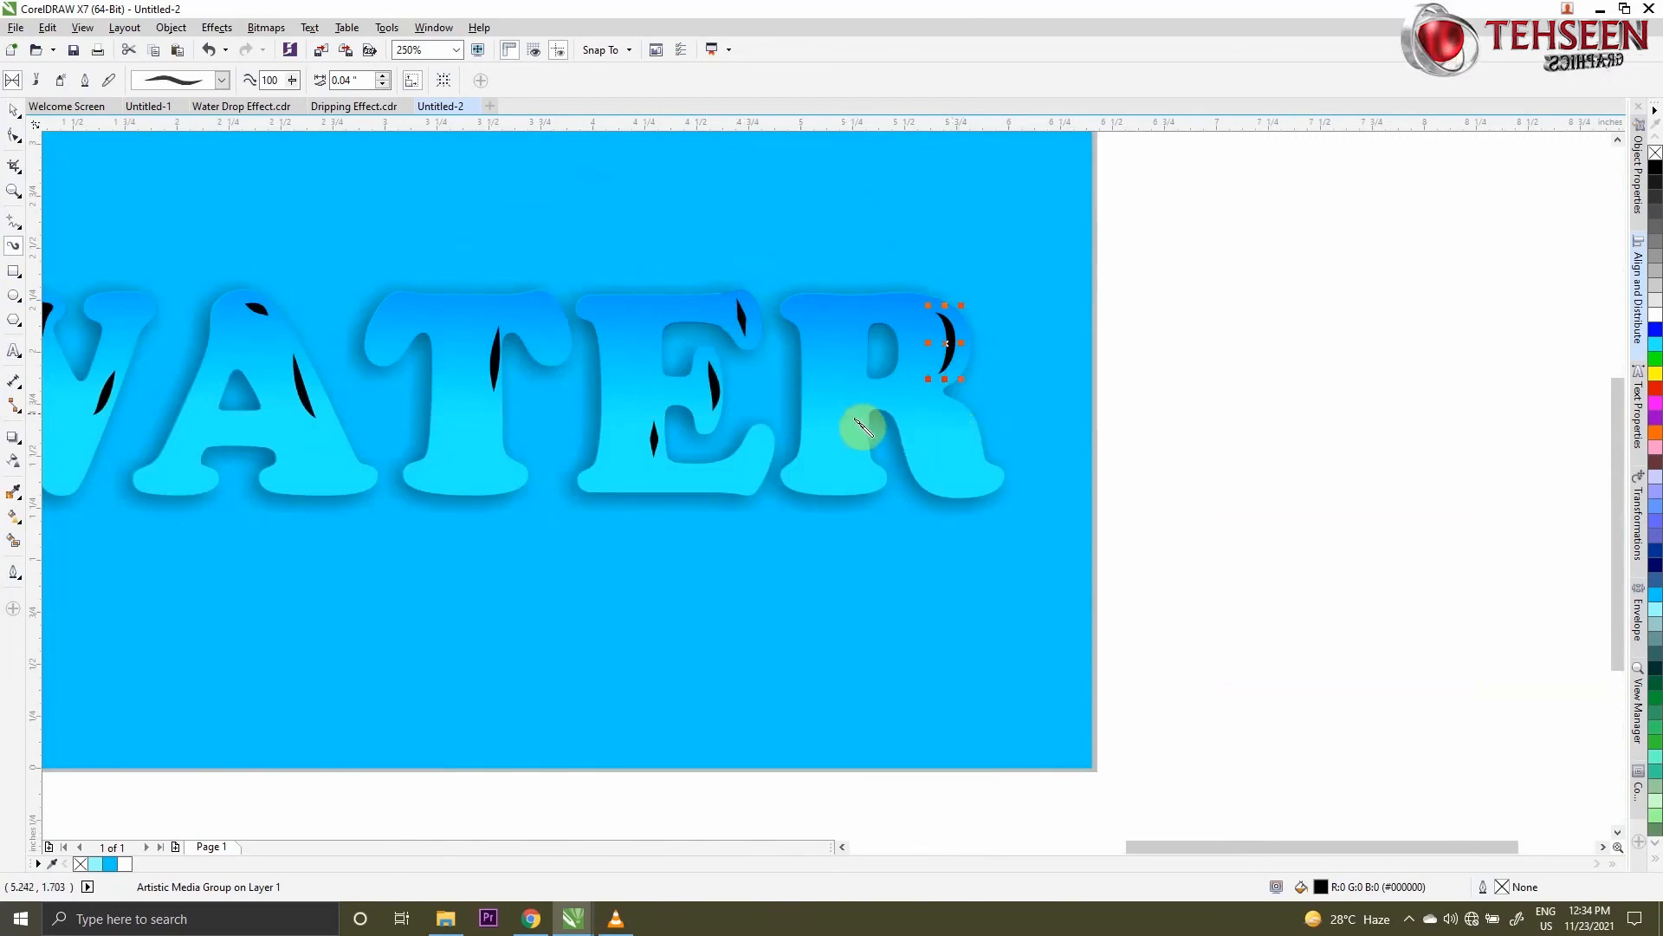
left_click_drag(857, 420, 855, 466)
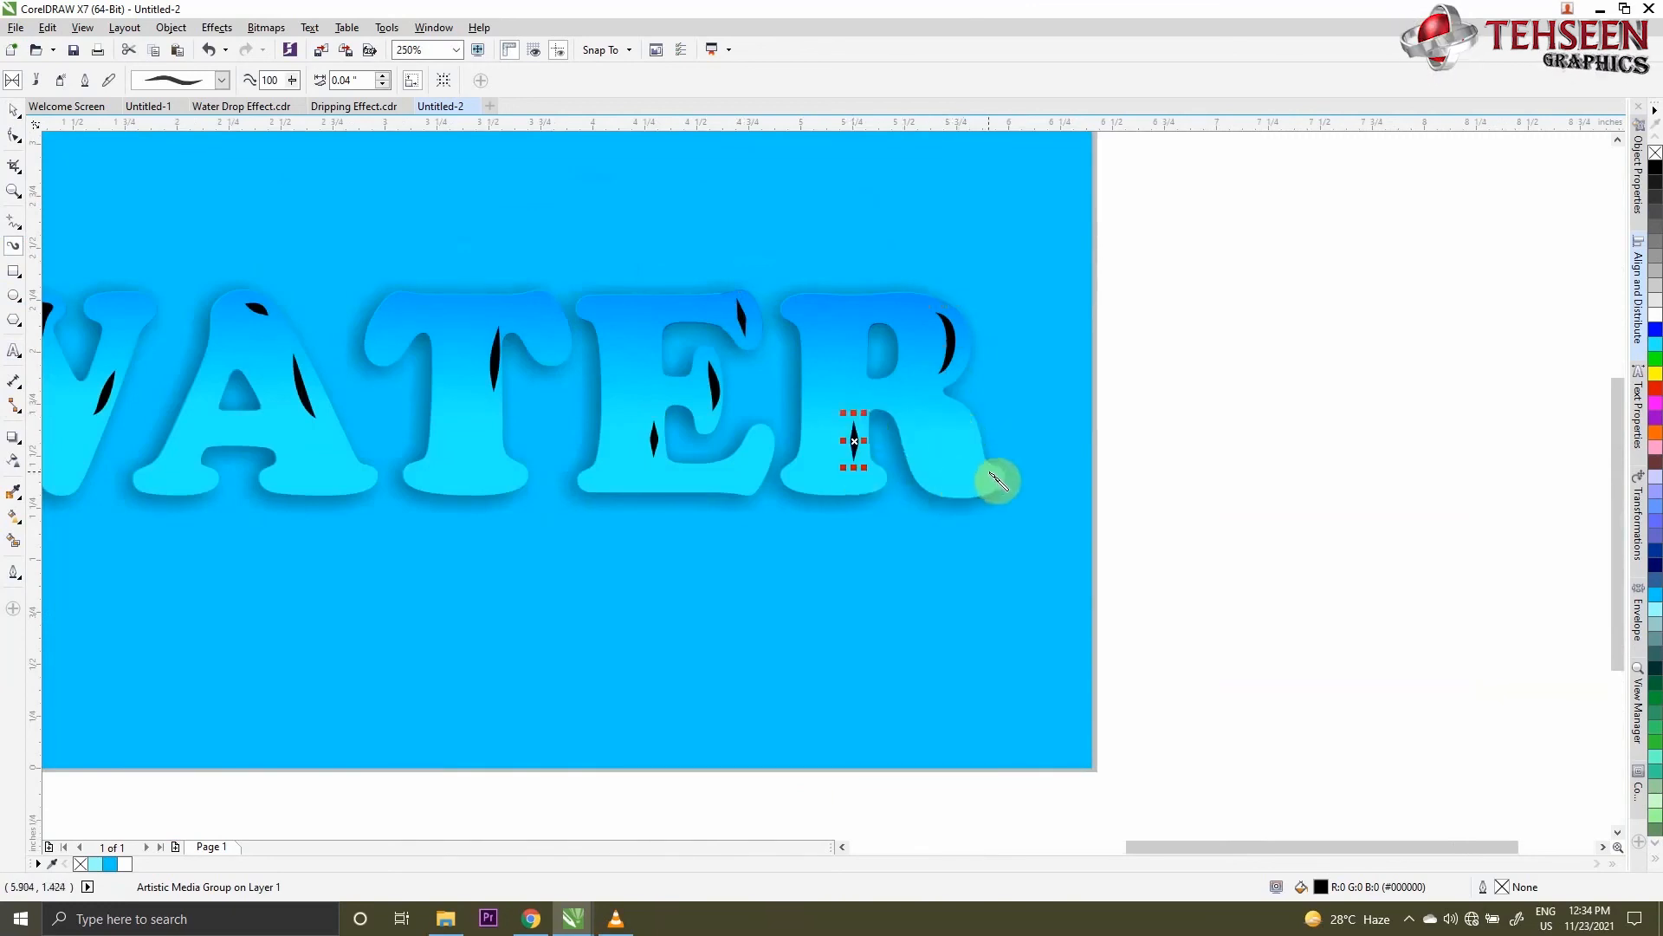
scroll(953, 407, "down", 3)
scroll(936, 445, "up", 2)
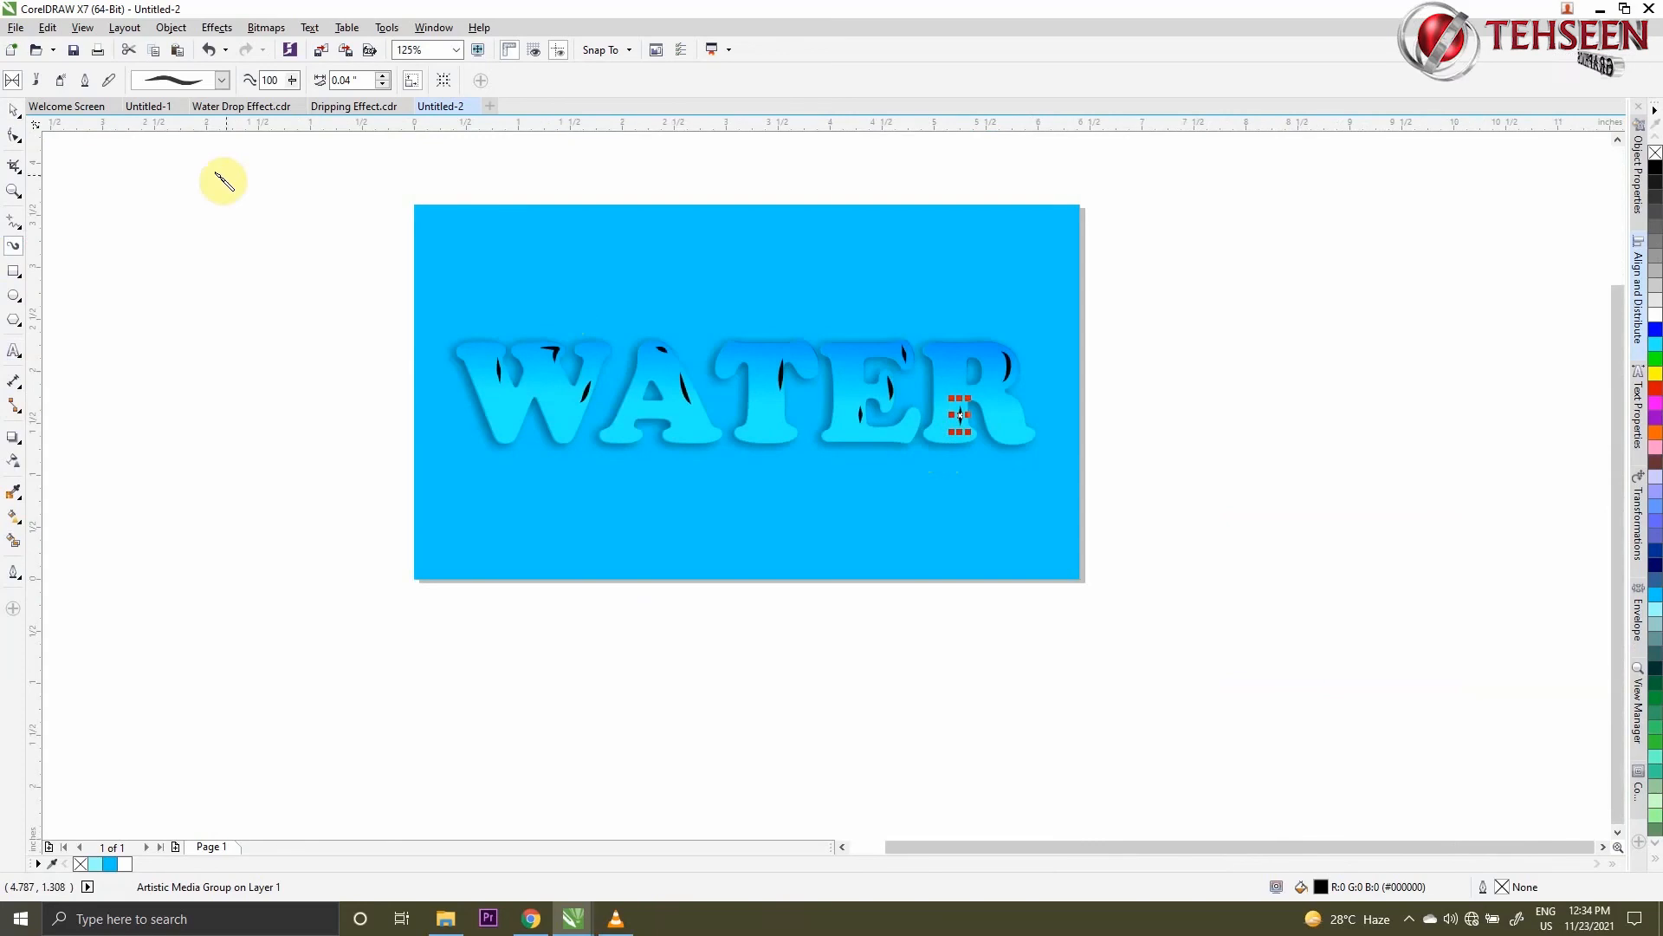
- Select all the highlight strokes across the WATER text together and fill them with white
left_click(14, 110)
left_click(130, 224)
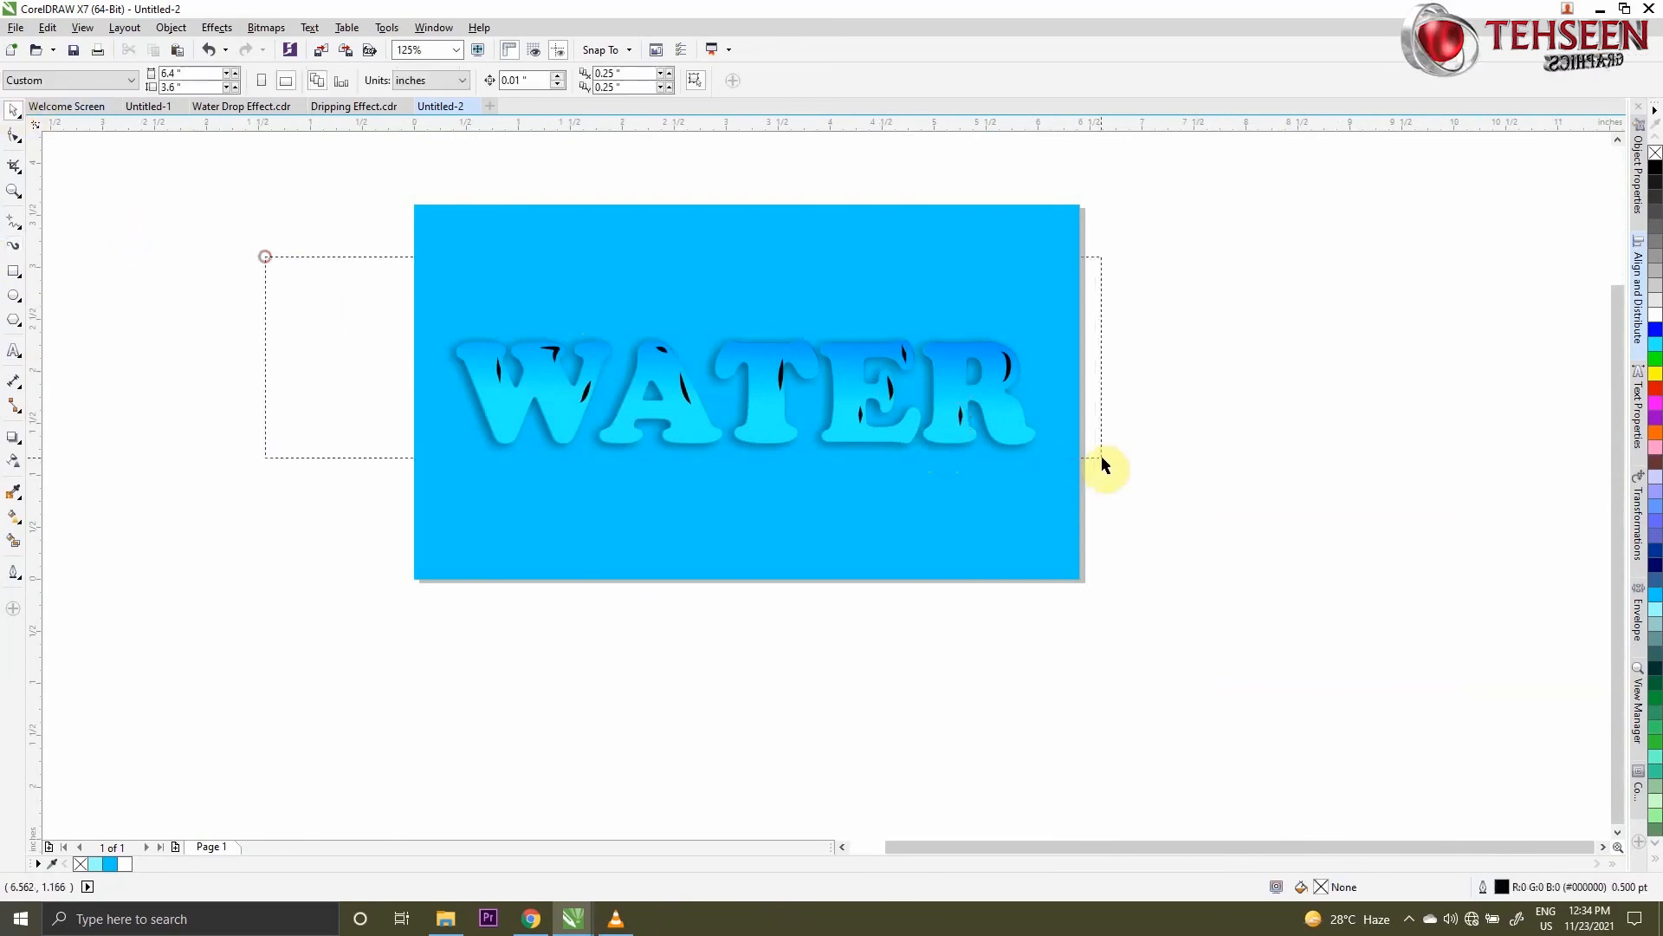
left_click_drag(1110, 436, 1111, 437)
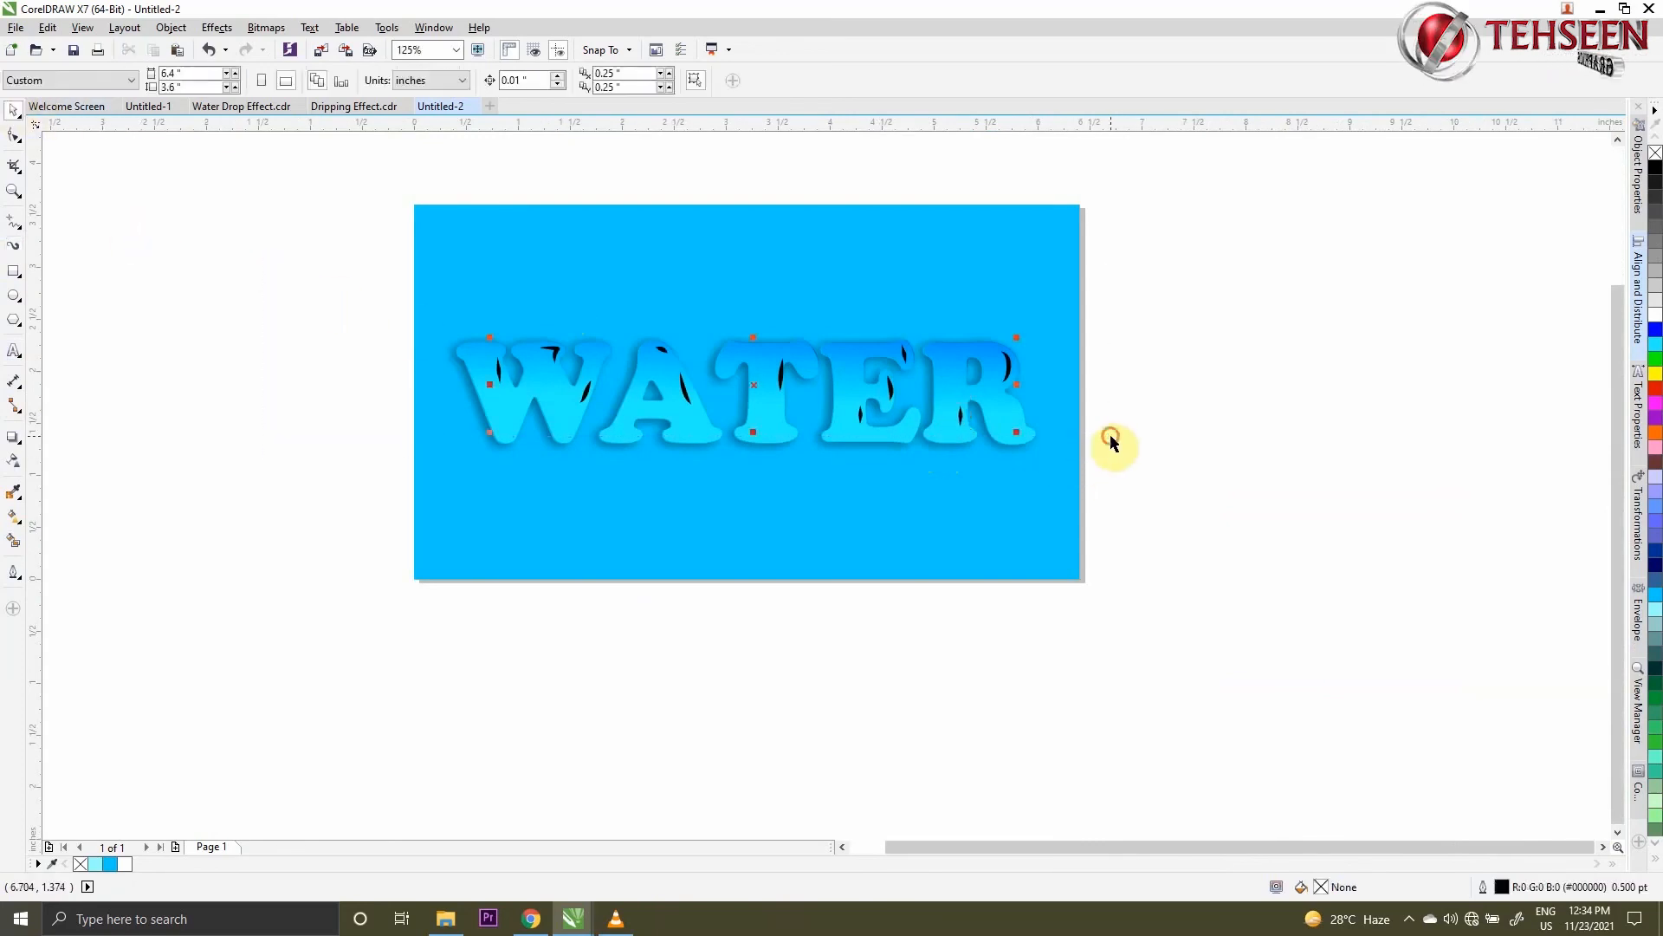
left_click(1655, 315)
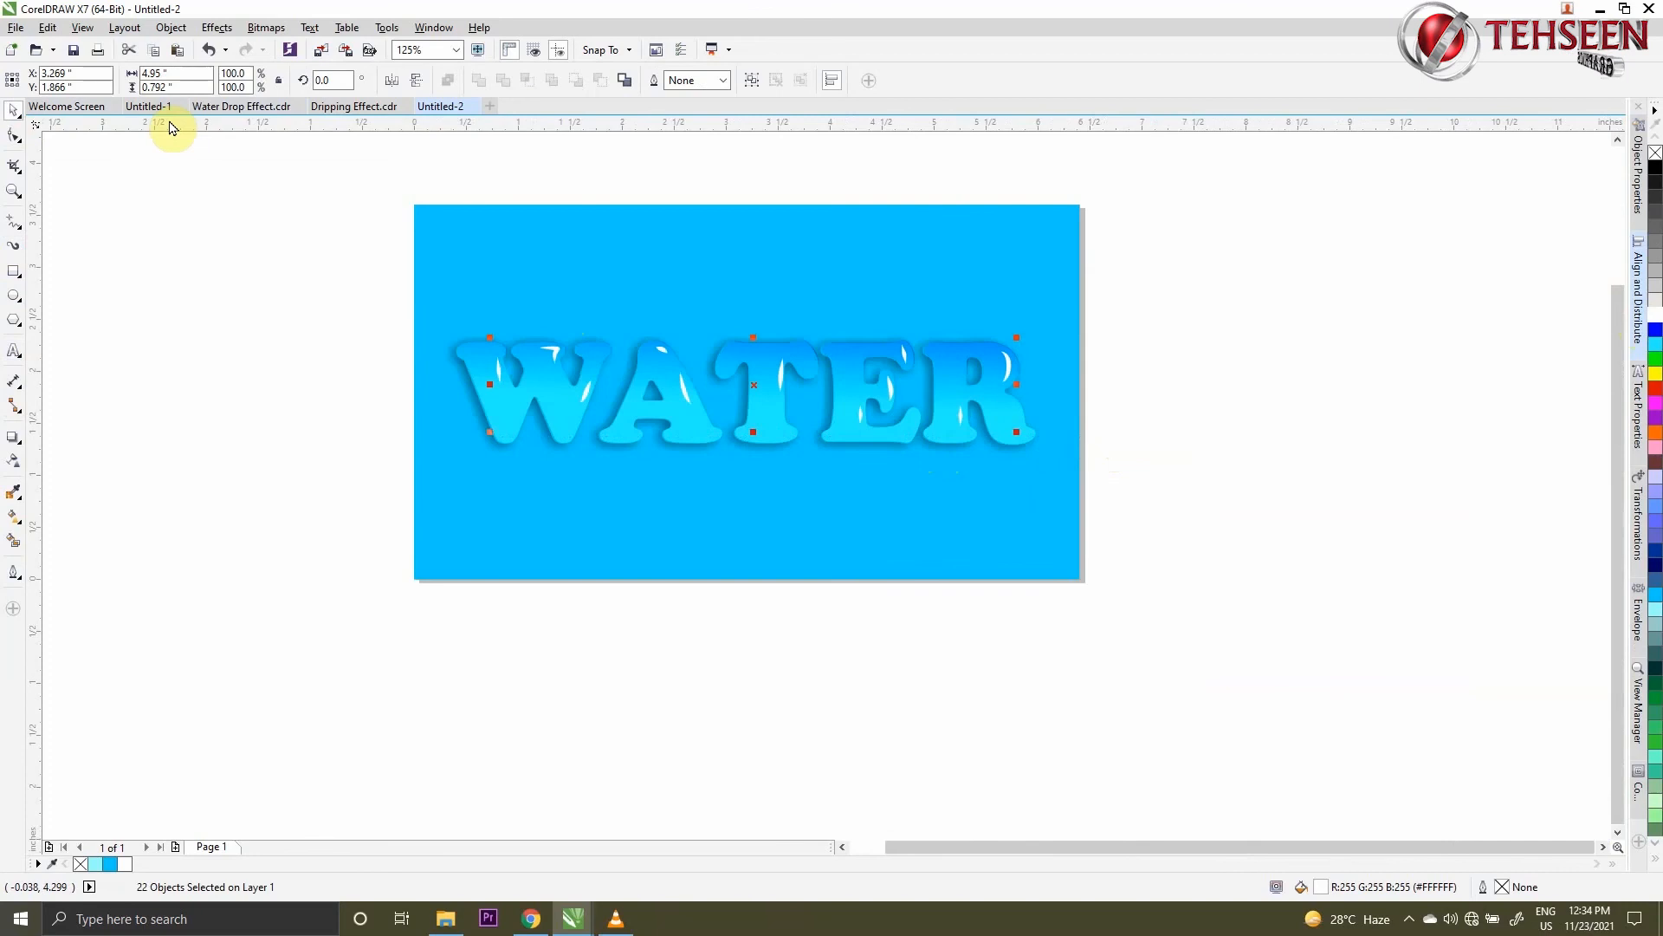
- Examine the white highlights on the WATER text up close and from afar, and fit the page in the view
scroll(828, 390, "down", 1)
scroll(820, 381, "up", 2)
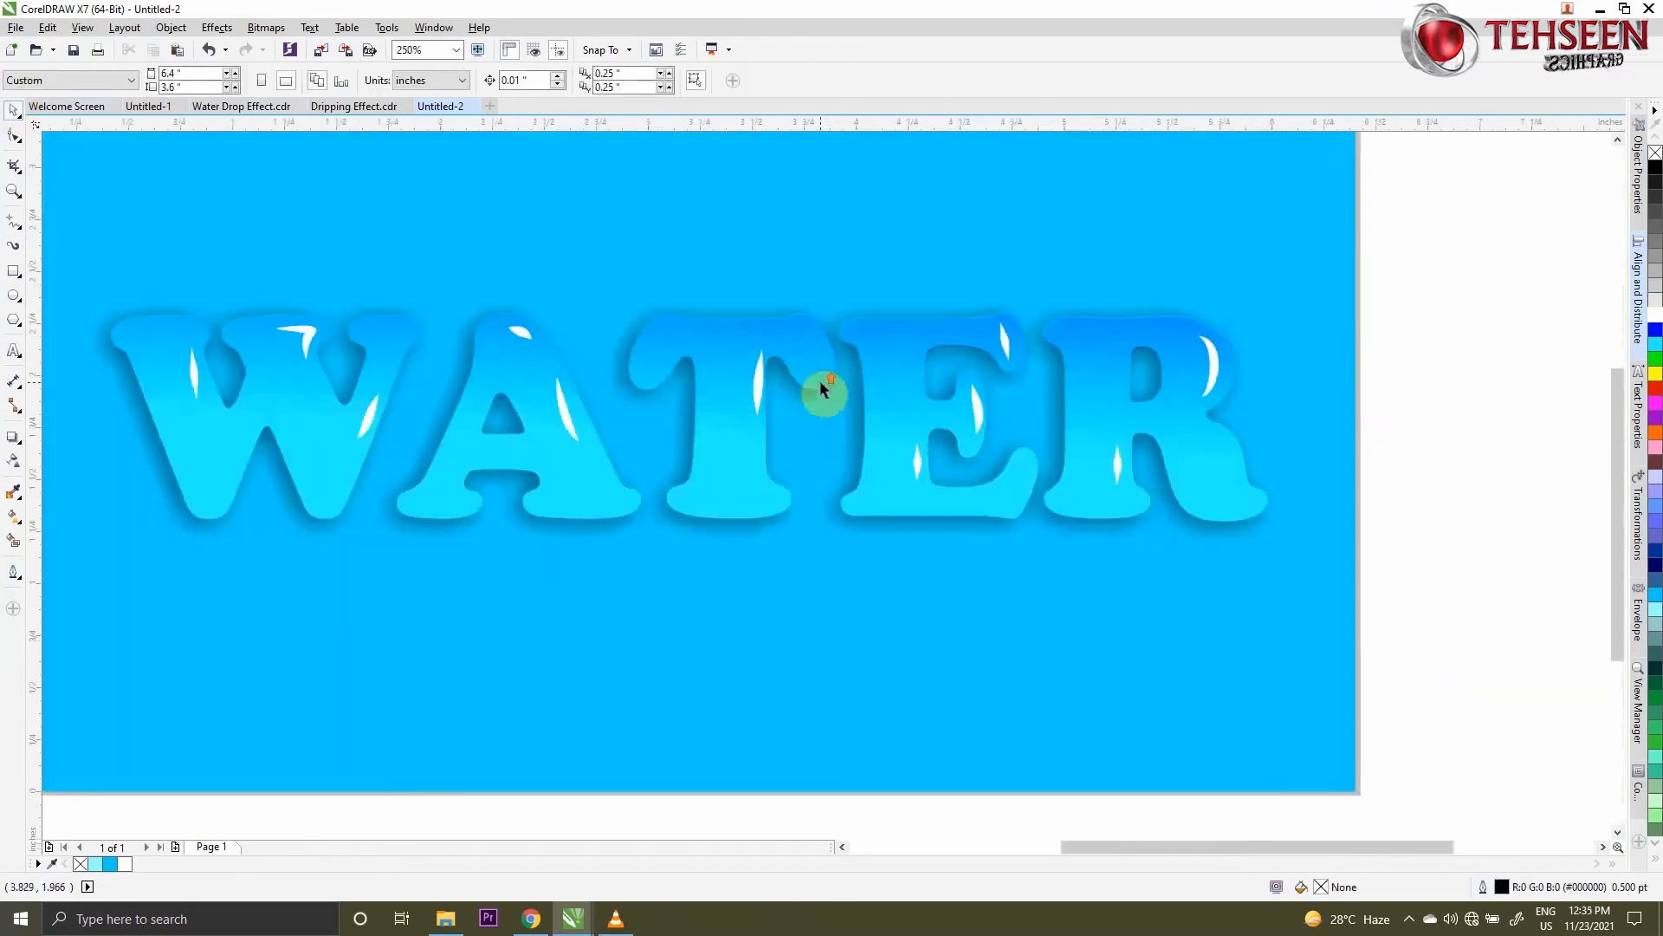
scroll(817, 384, "down", 3)
scroll(802, 361, "up", 2)
scroll(800, 363, "down", 1)
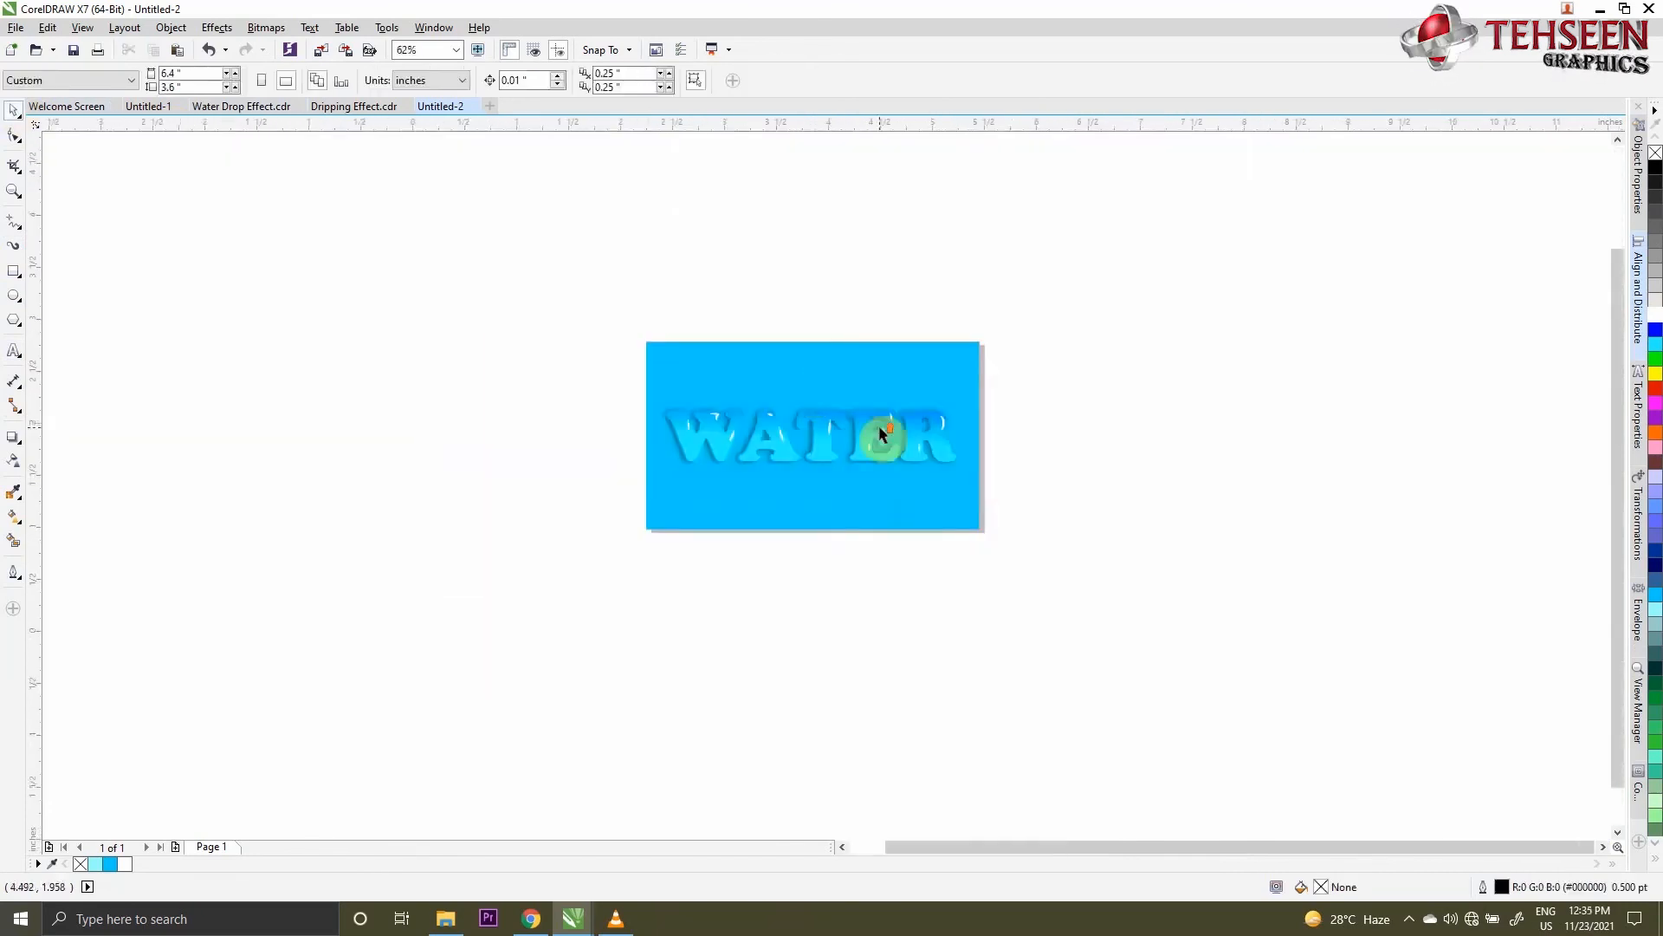
scroll(876, 439, "up", 1)
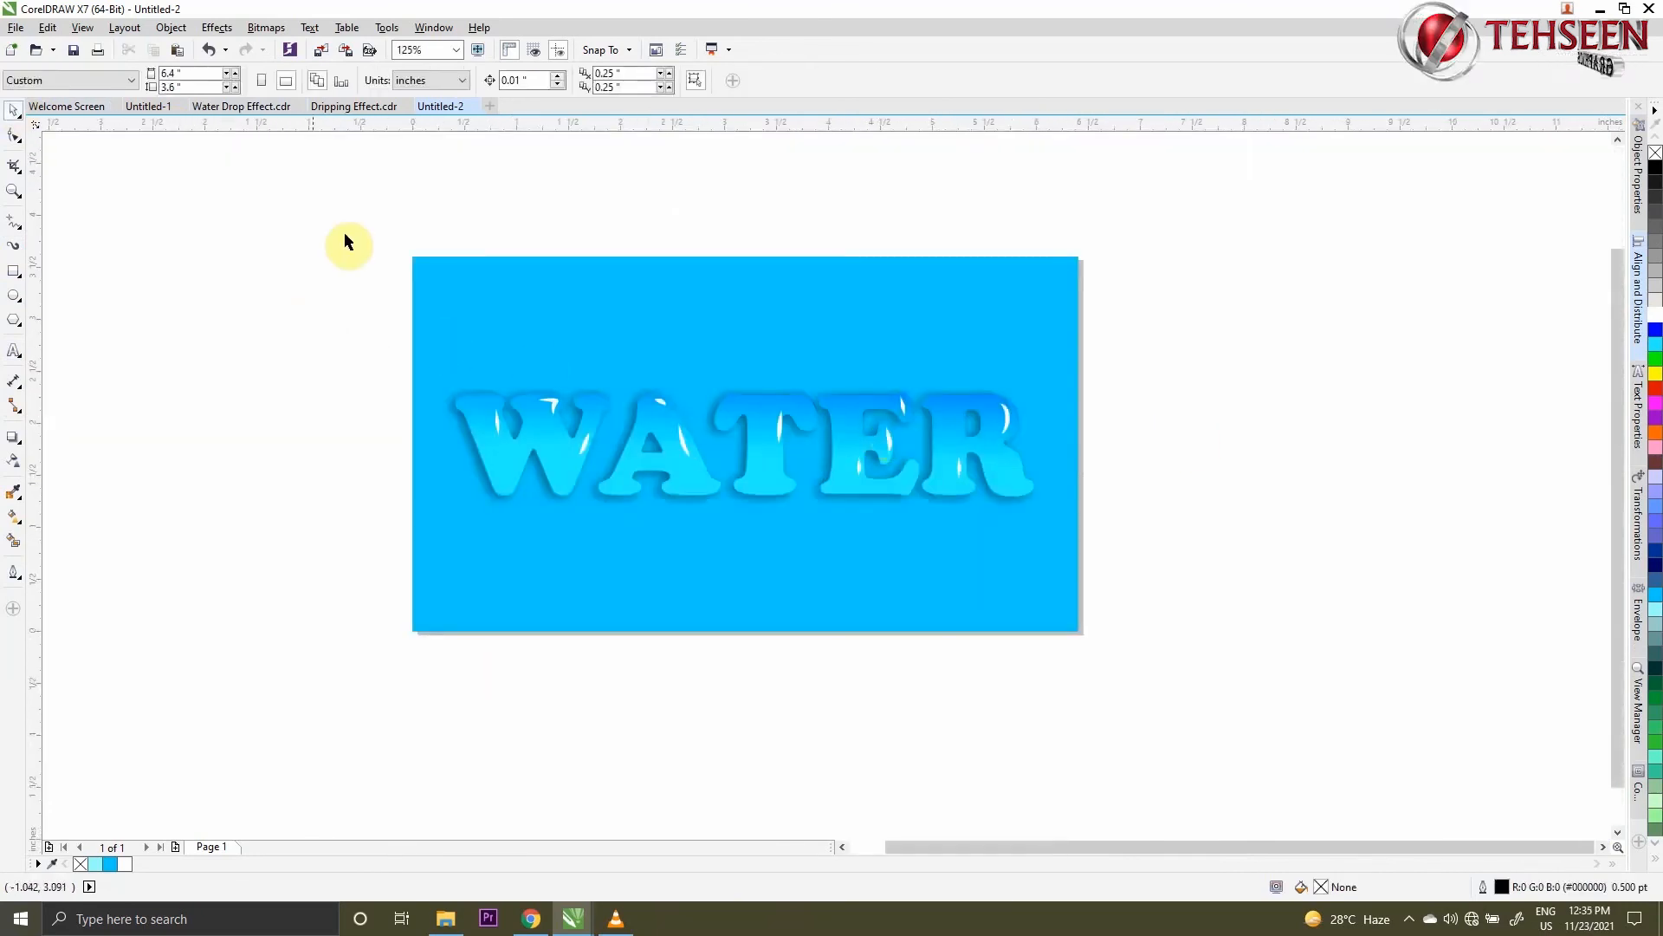
left_click(14, 191)
left_click(259, 80)
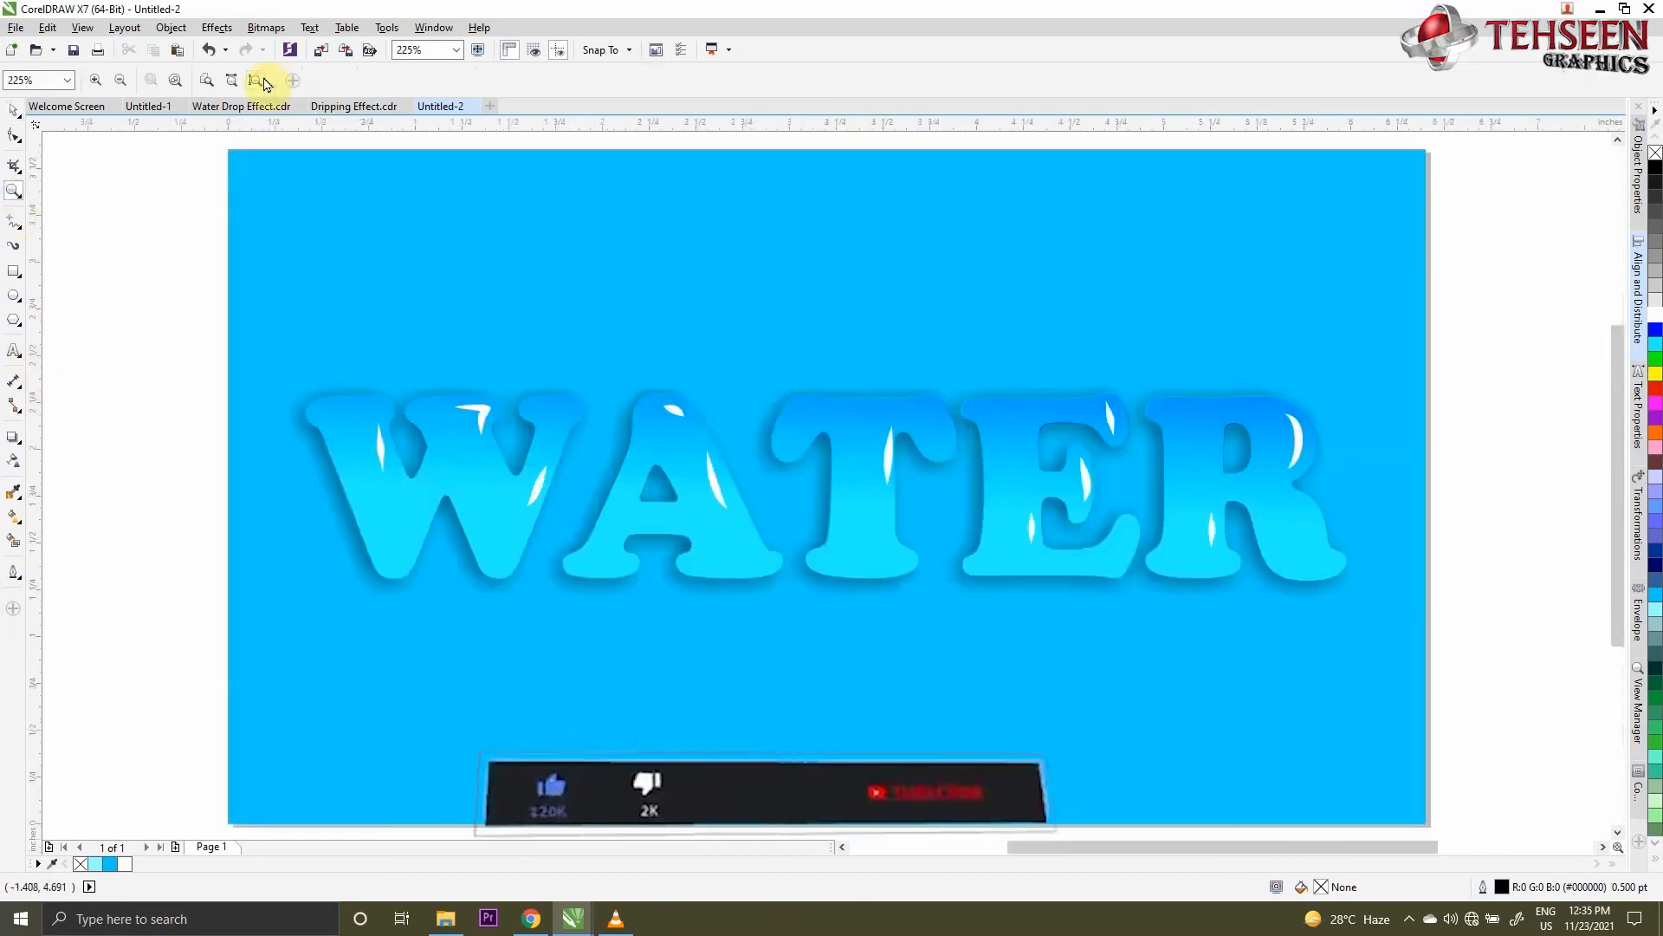
- Check the finished water text design in a full-screen preview and return to the normal editing view
key("F11")
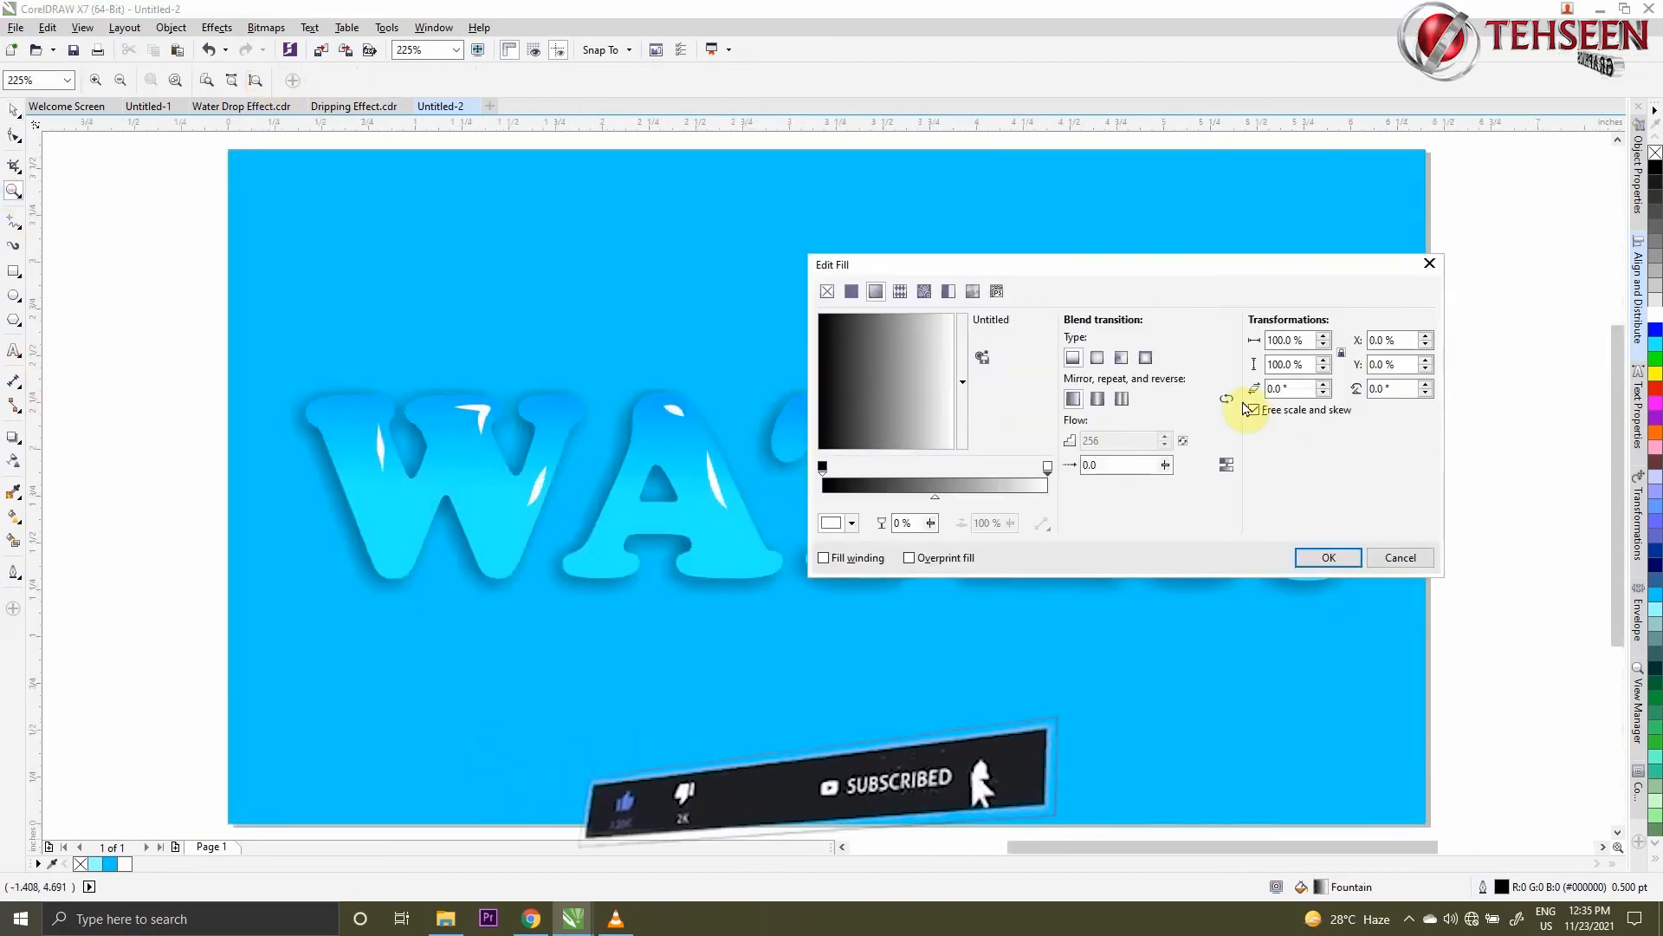
left_click(1421, 555)
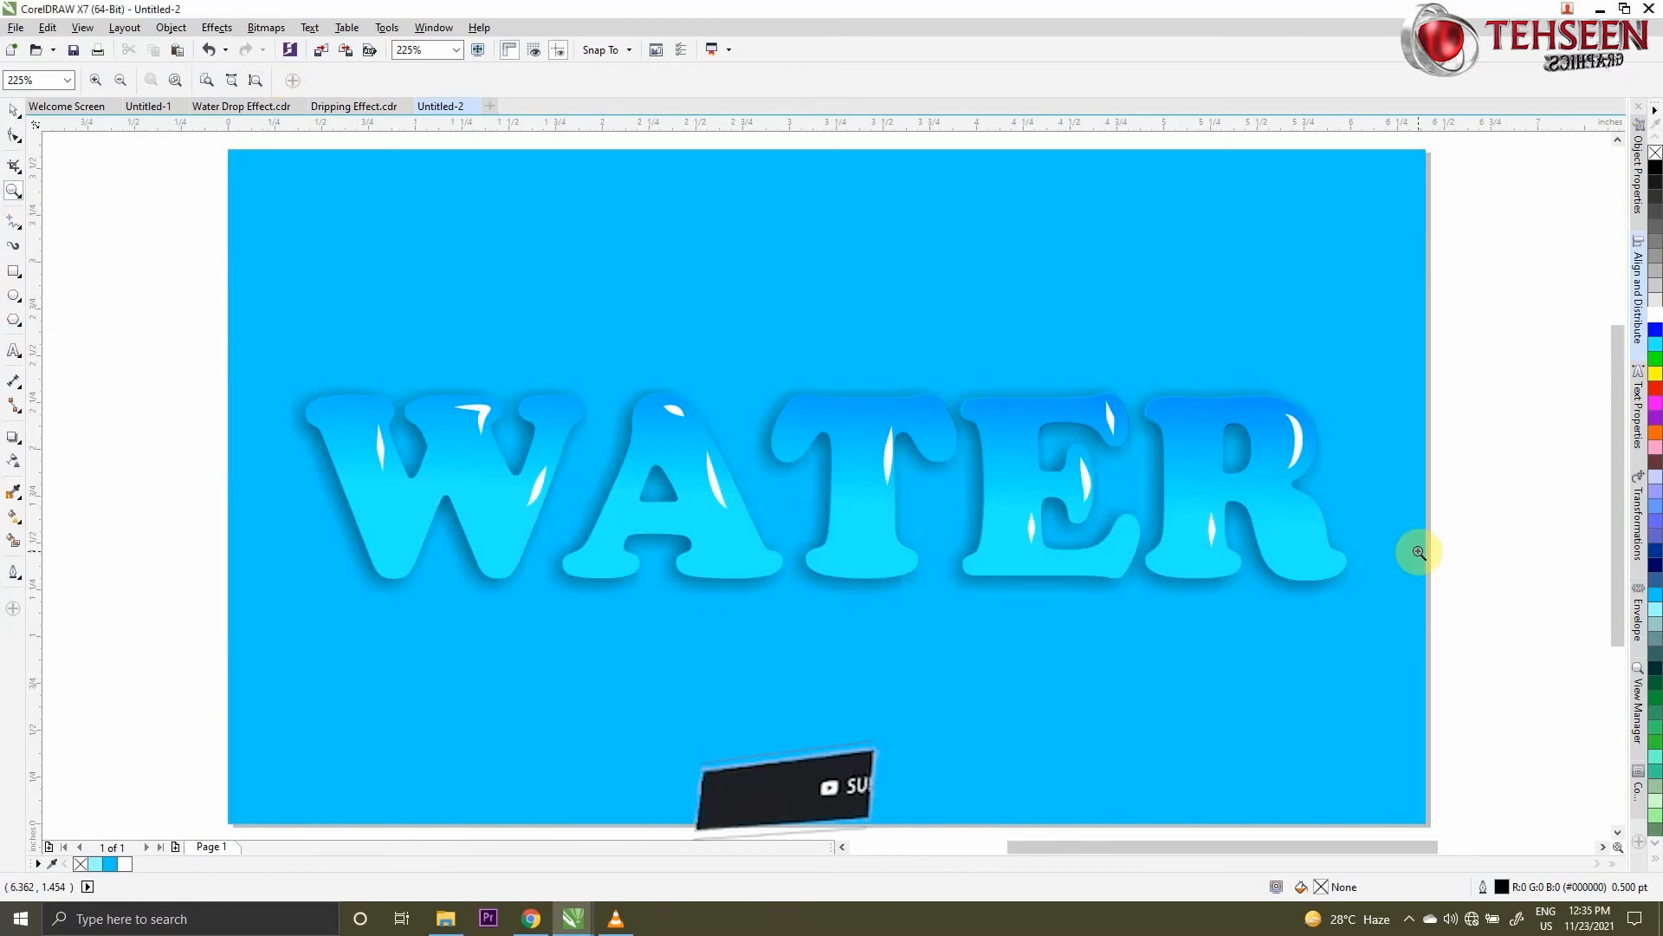
key("F9")
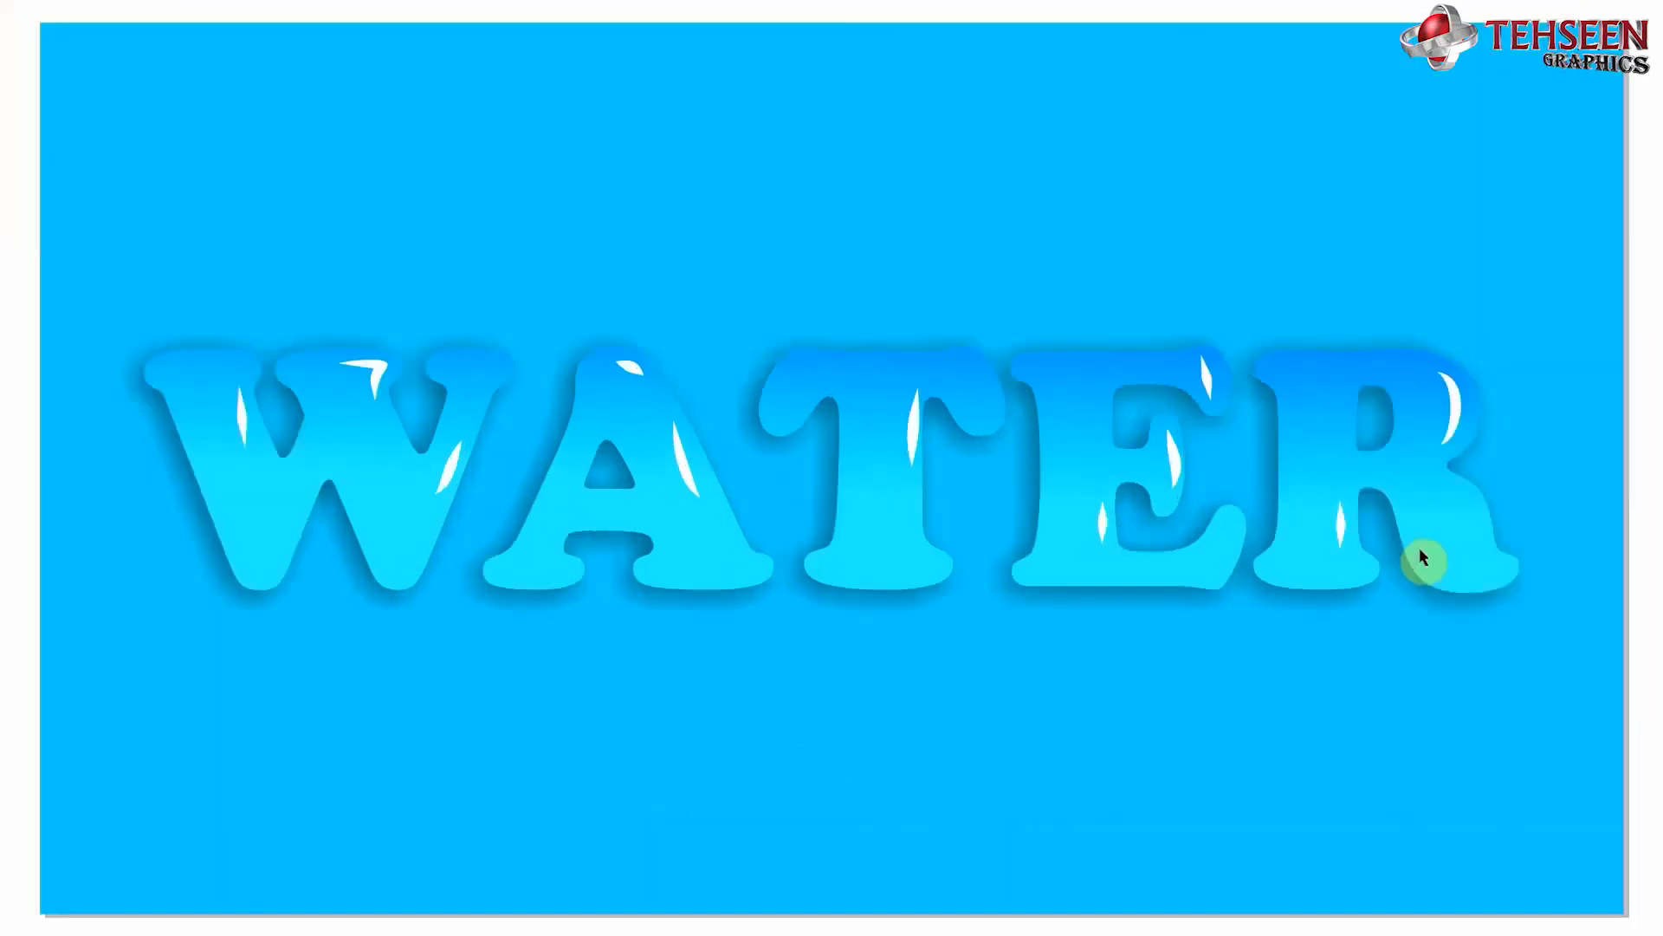
key("Escape")
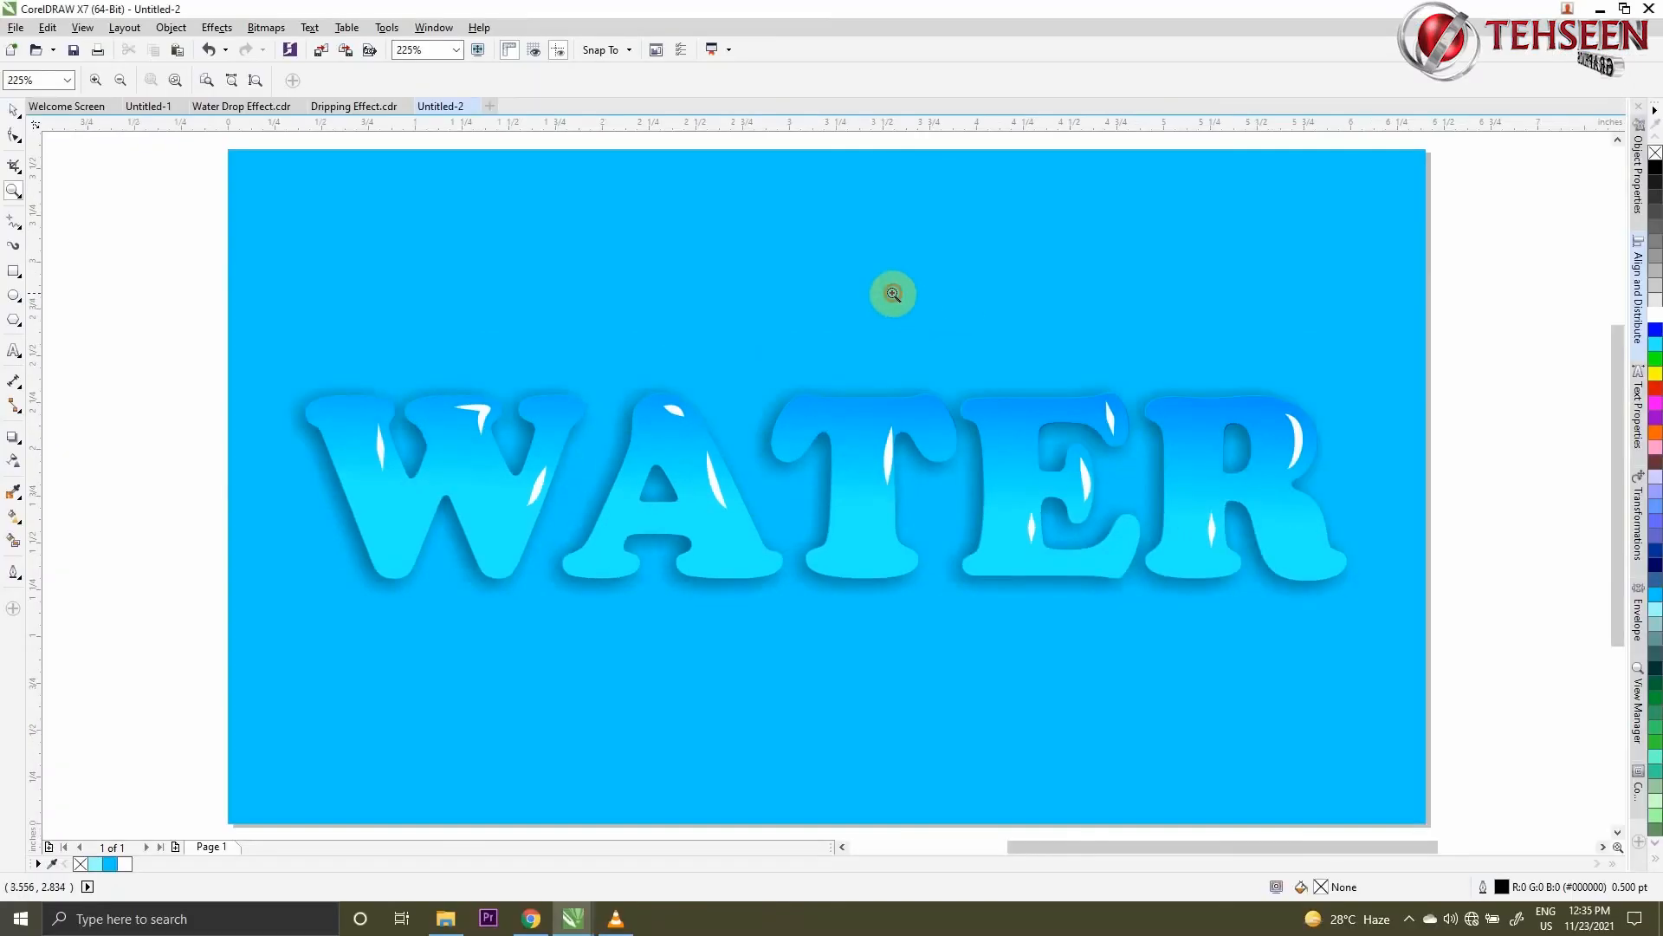
left_click(15, 111)
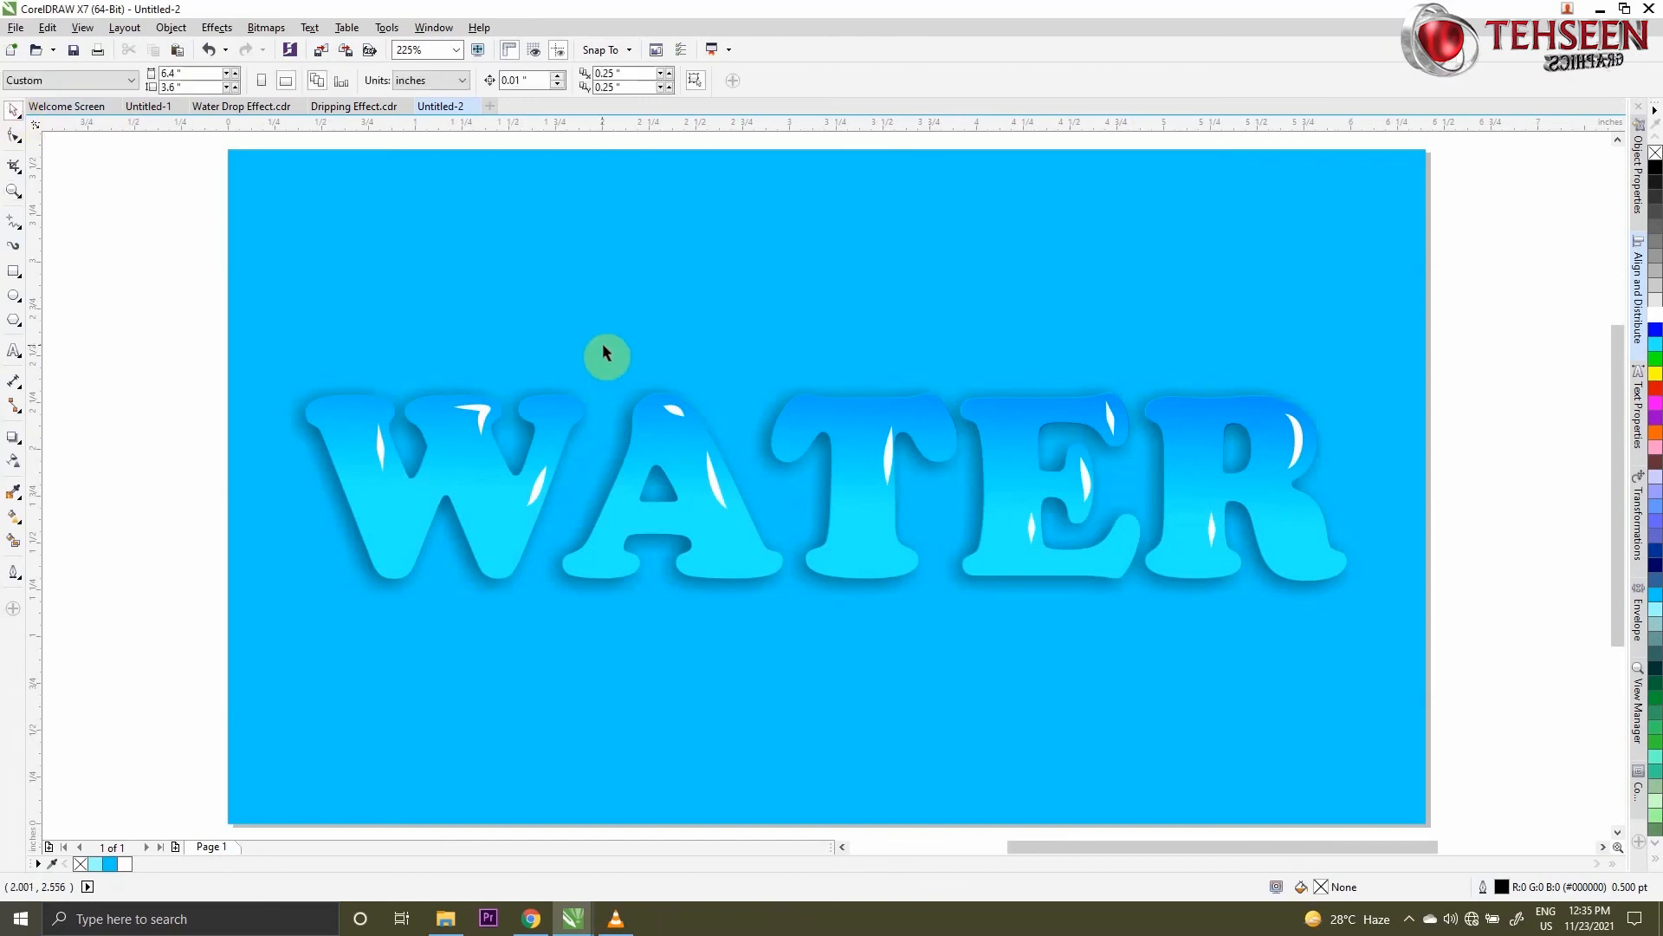
left_click(1411, 919)
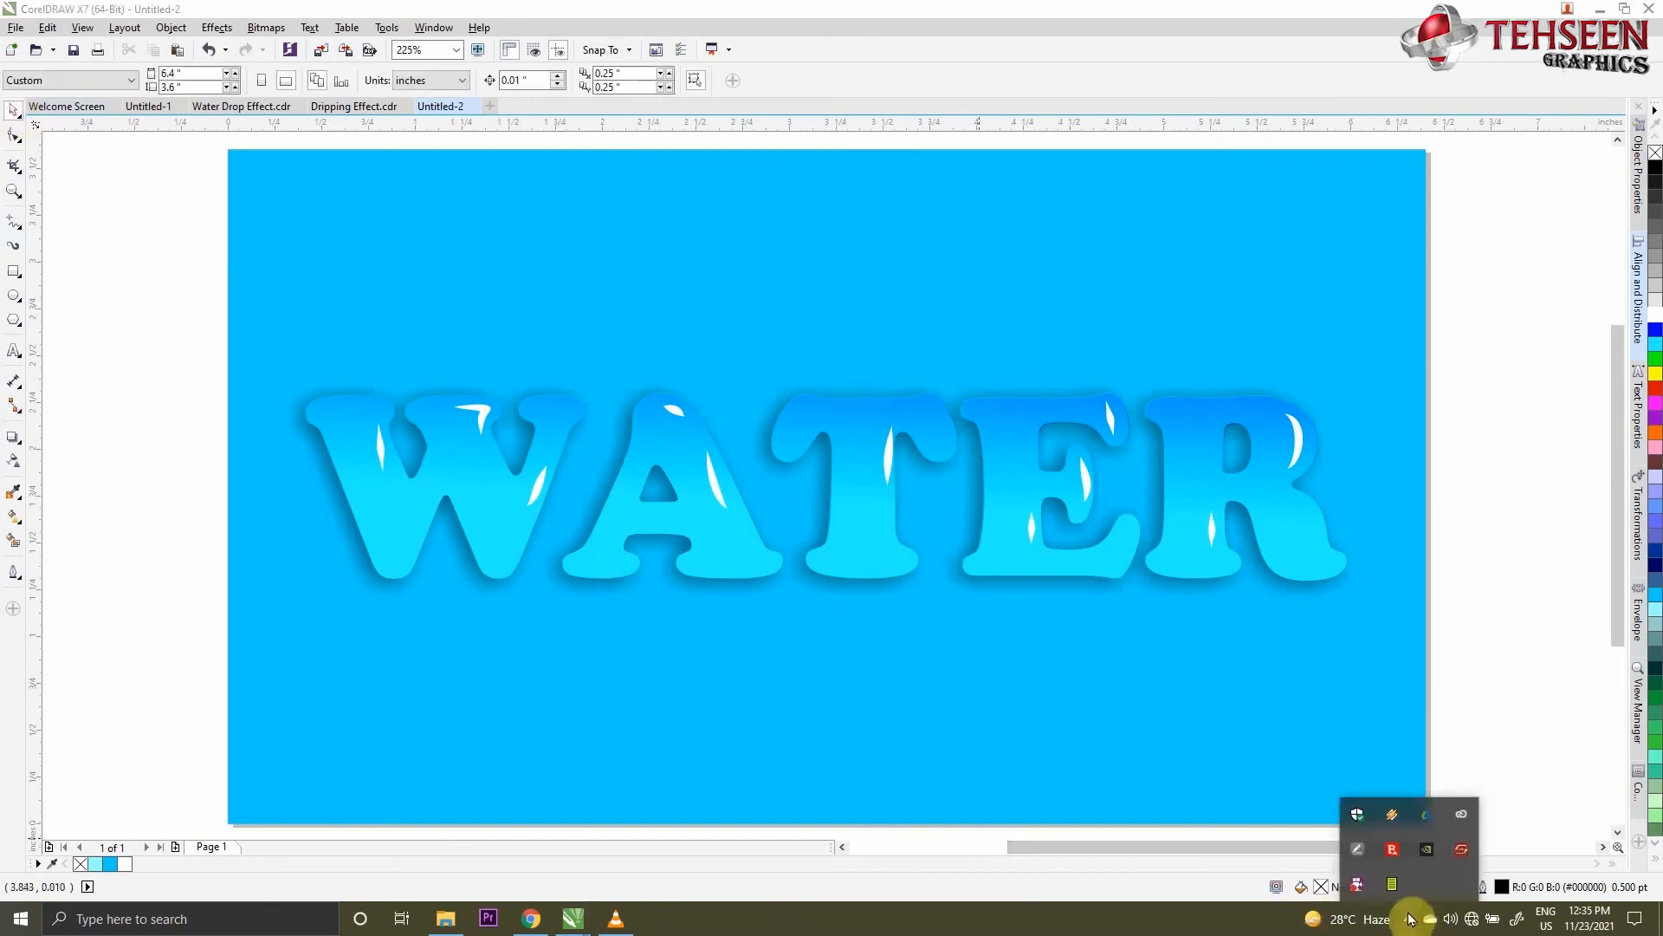
right_click(1358, 841)
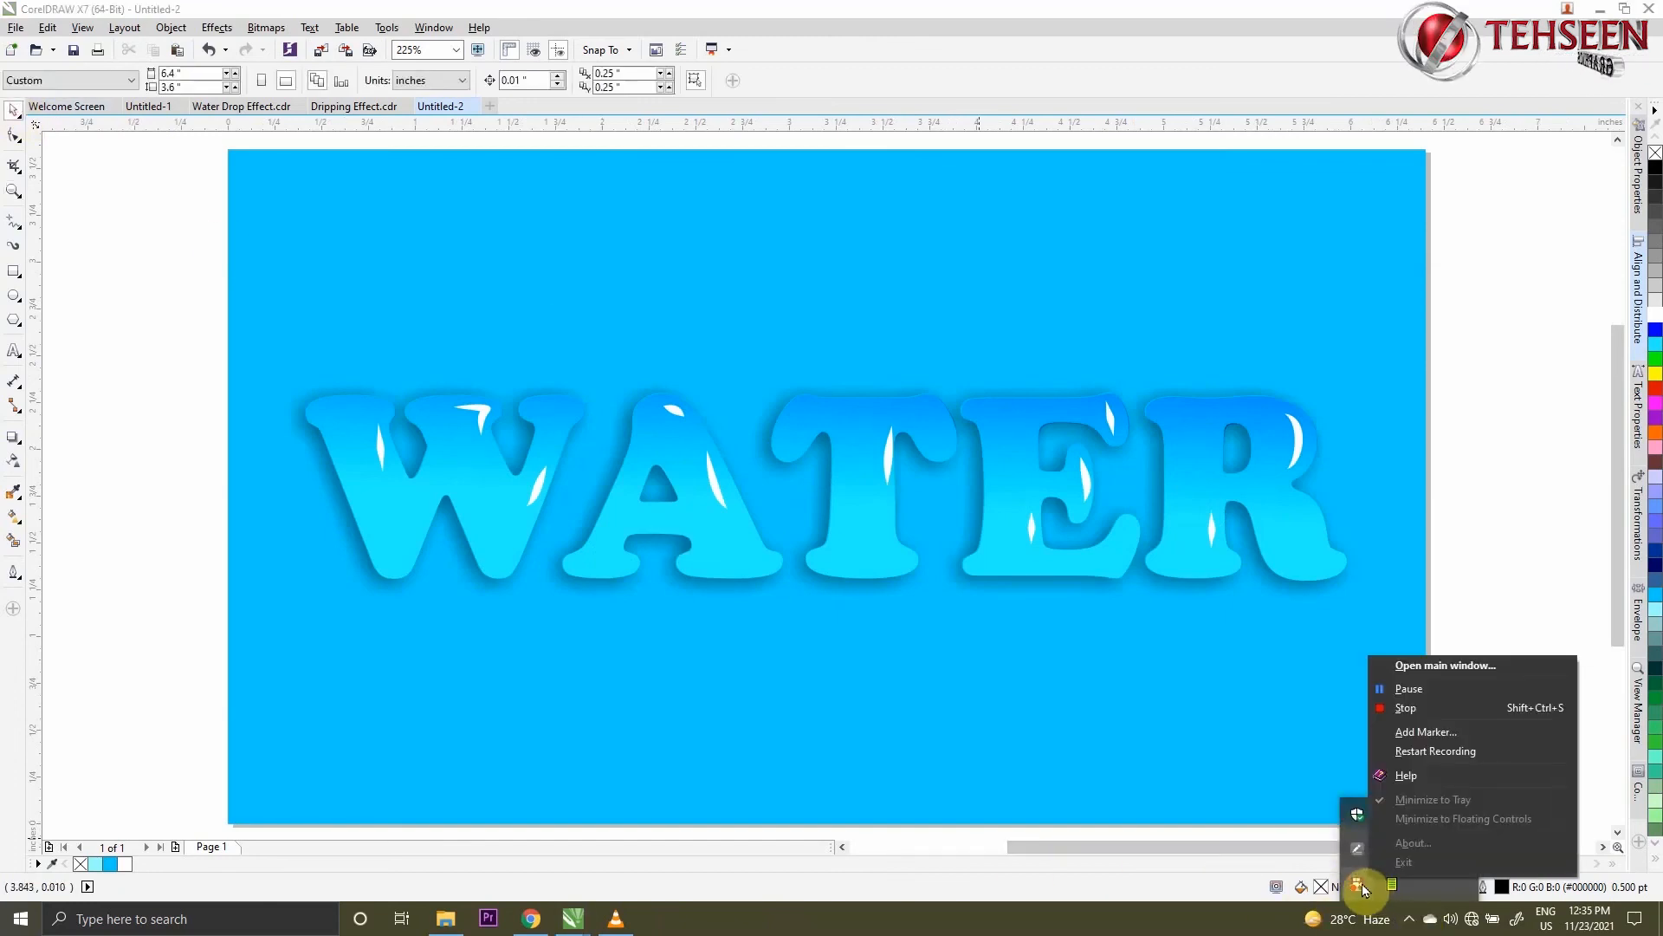